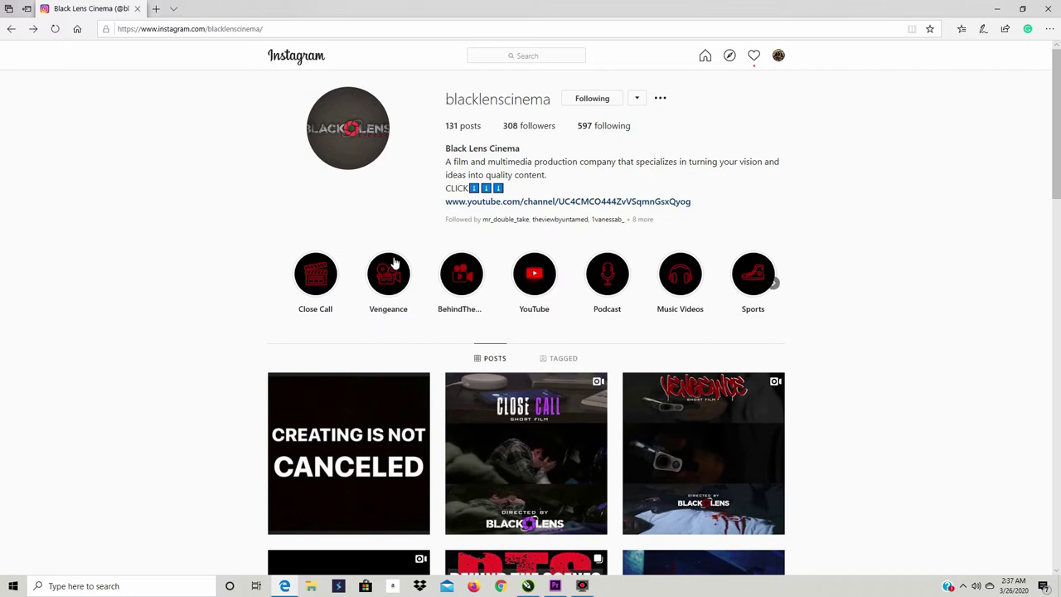
Step: View the stories in the Vengeance highlight of the blacklenscinema profile and close the story viewer
{"action": "left_click", "coordinate": [391, 281]}
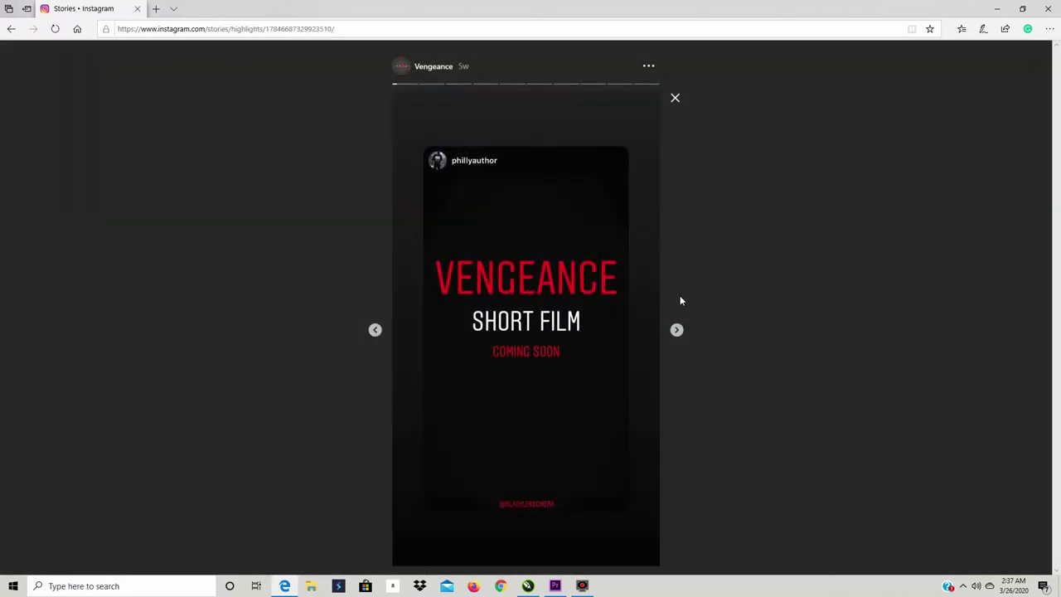
{"action": "left_click", "coordinate": [677, 332]}
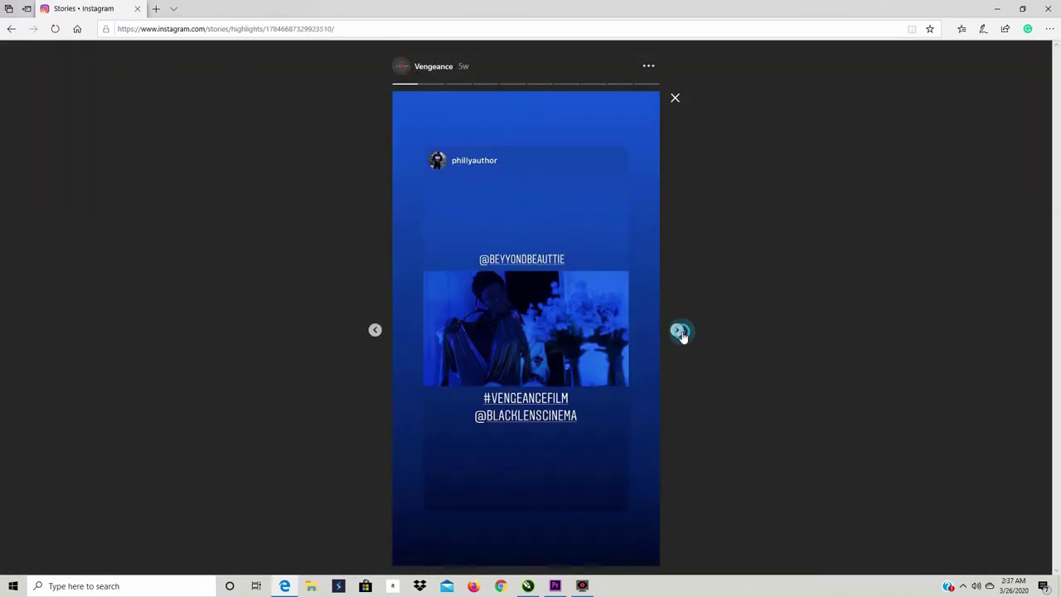
{"action": "left_click", "coordinate": [679, 333]}
{"action": "left_click", "coordinate": [677, 332]}
{"action": "left_click", "coordinate": [678, 331]}
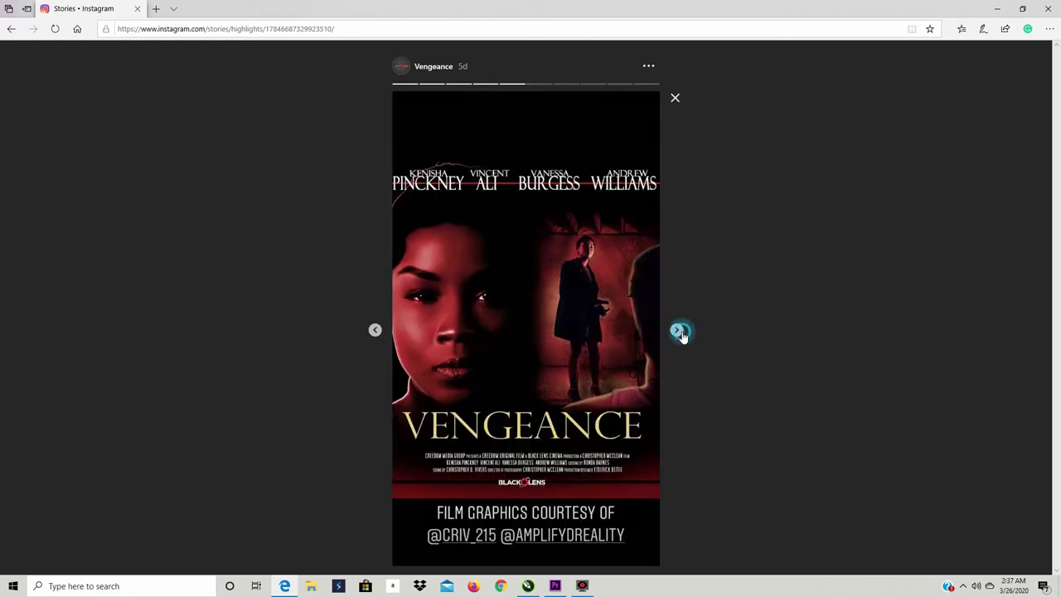
{"action": "left_click", "coordinate": [677, 332]}
{"action": "left_click", "coordinate": [678, 331]}
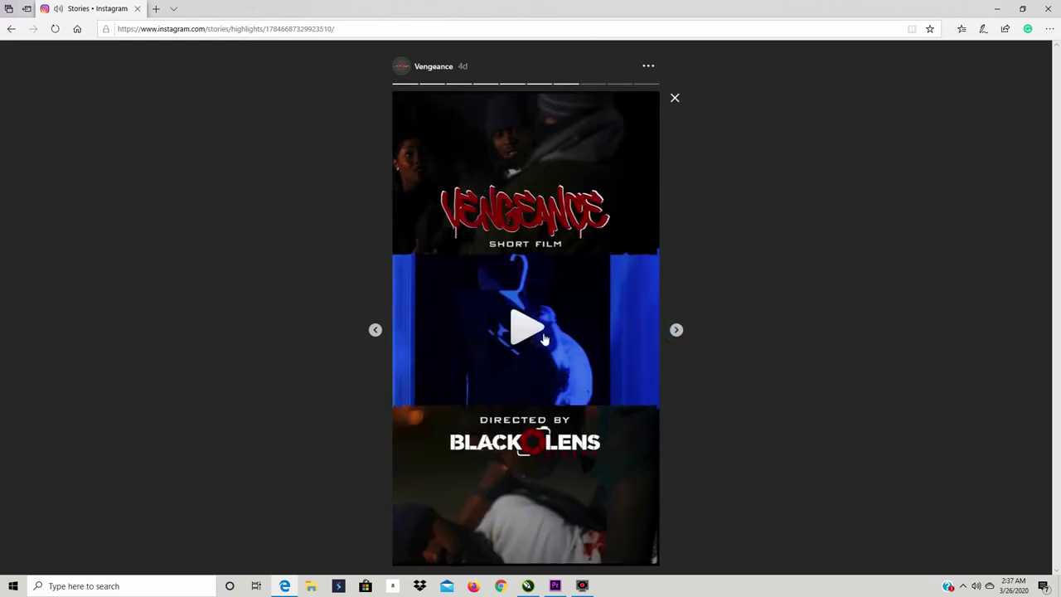
{"action": "left_click", "coordinate": [374, 330]}
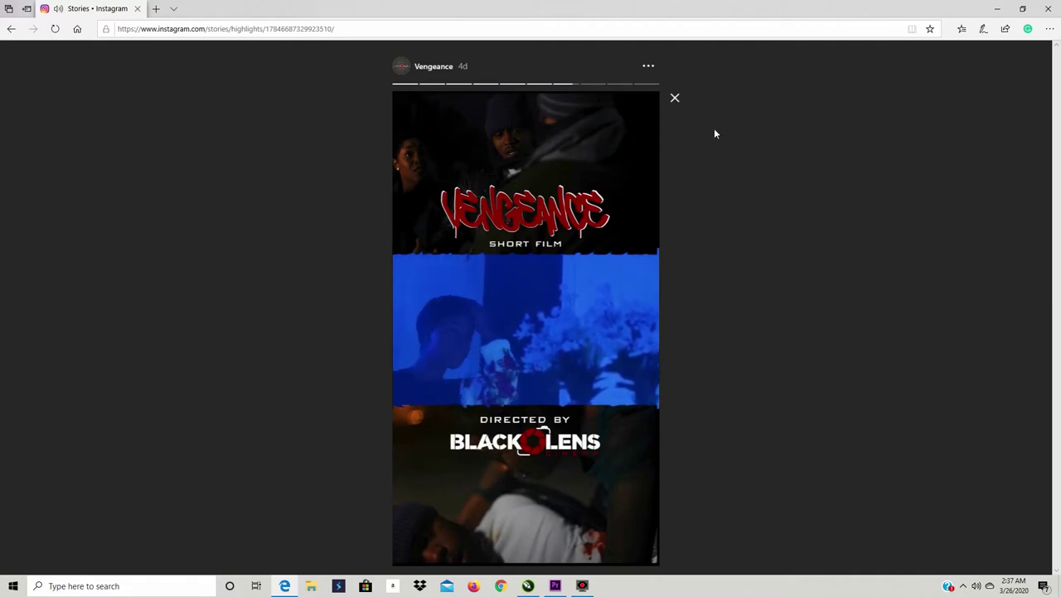
{"action": "mouse_move", "coordinate": [578, 353]}
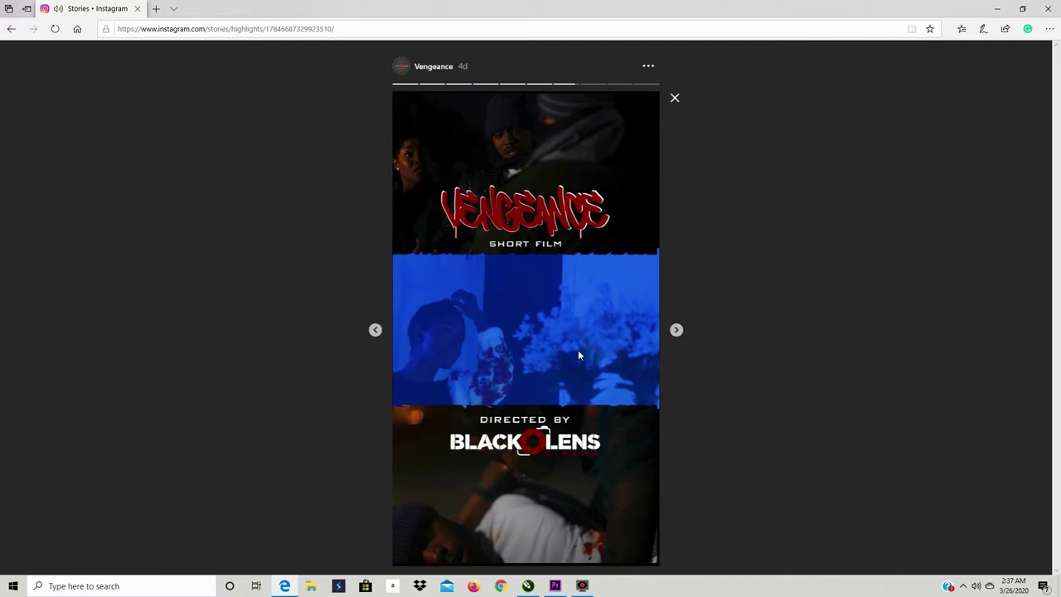
{"action": "left_click", "coordinate": [676, 331]}
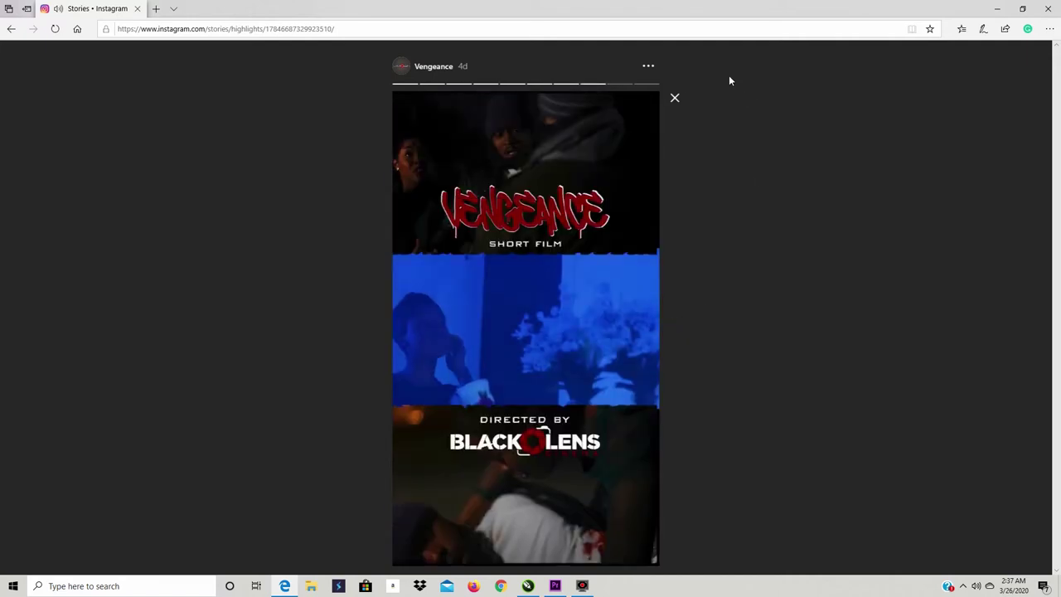
{"action": "left_click", "coordinate": [675, 98]}
Step: View the stories in the Close Call highlight, including the film's trailer layout, and close the story viewer
{"action": "left_click", "coordinate": [320, 286]}
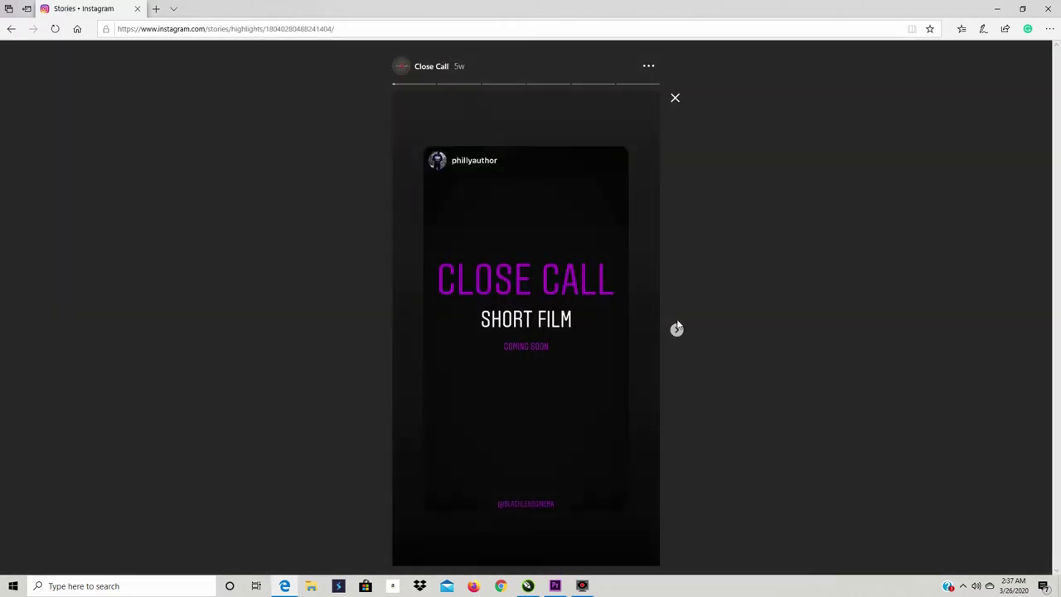
{"action": "left_click", "coordinate": [677, 330]}
{"action": "left_click", "coordinate": [677, 330]}
{"action": "left_click", "coordinate": [679, 329]}
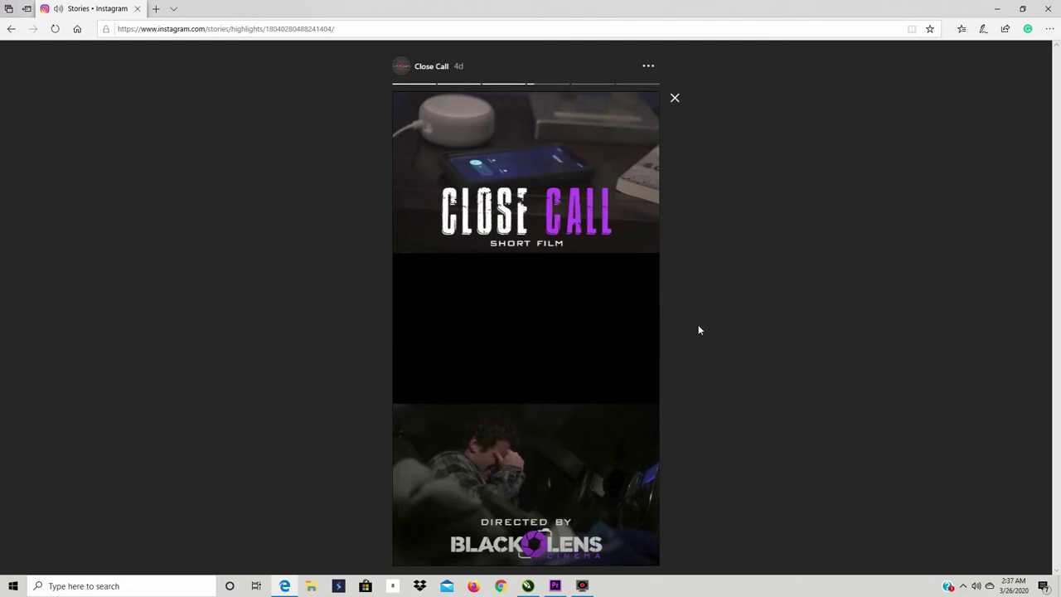
{"action": "left_click", "coordinate": [675, 331]}
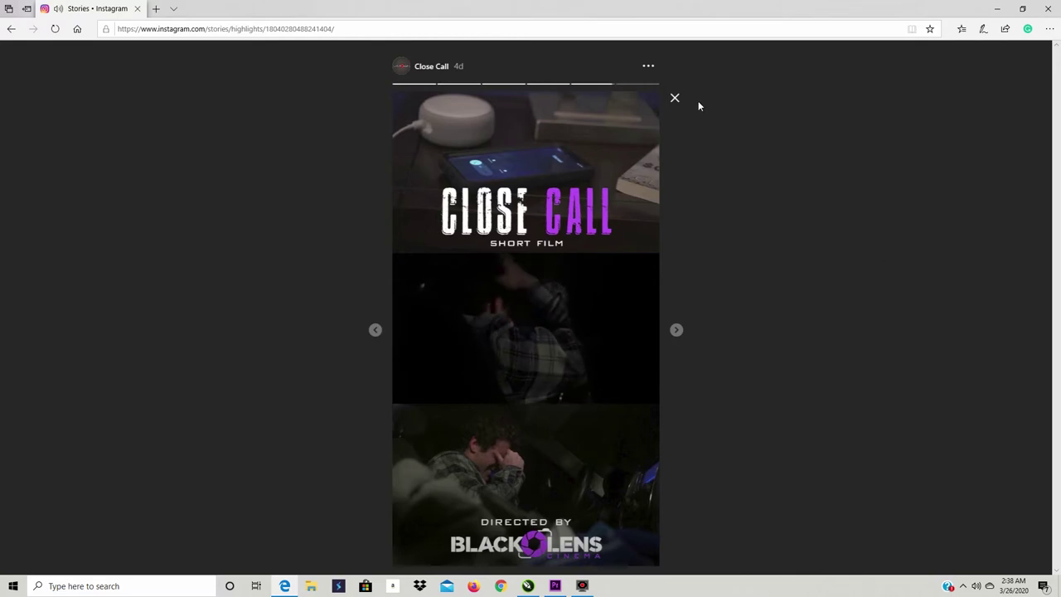
{"action": "left_click", "coordinate": [675, 98]}
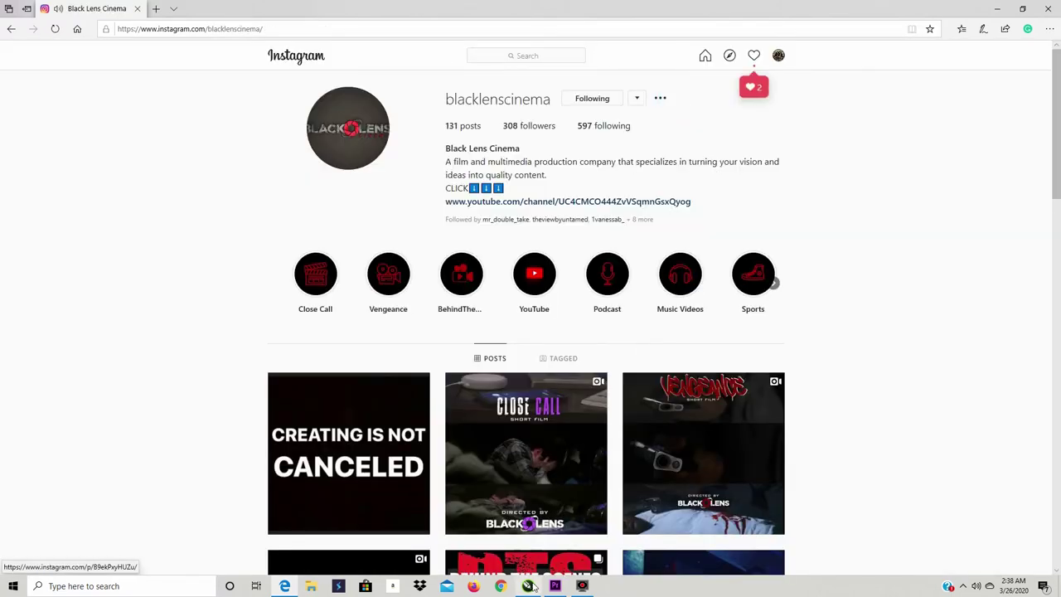
Step: Switch to CorelDRAW and define the page size in pixels, 1,080 wide by 1,920 high
{"action": "left_click", "coordinate": [528, 586]}
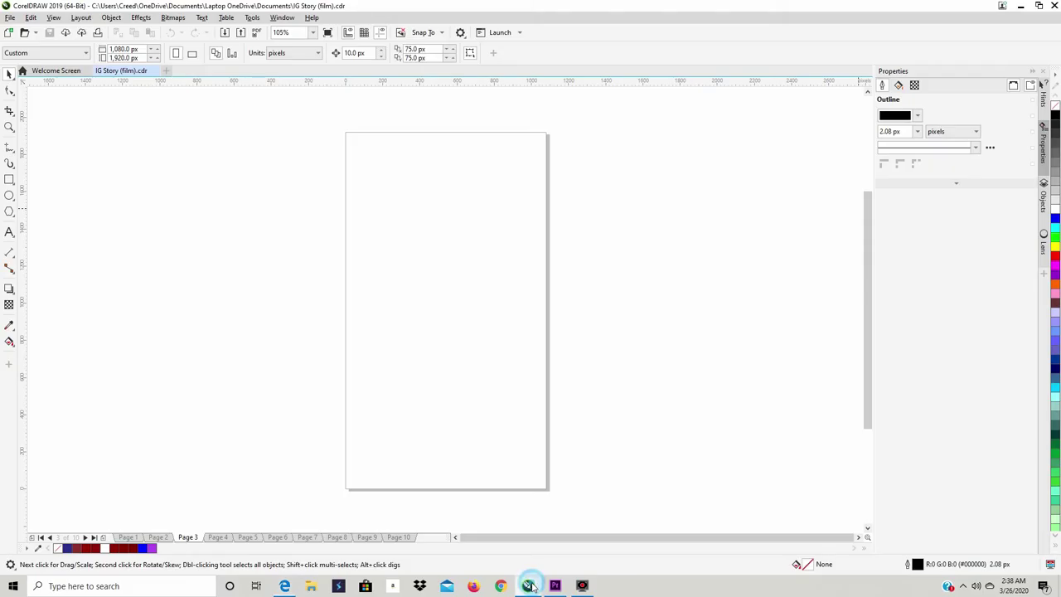
{"action": "double_click", "coordinate": [550, 197]}
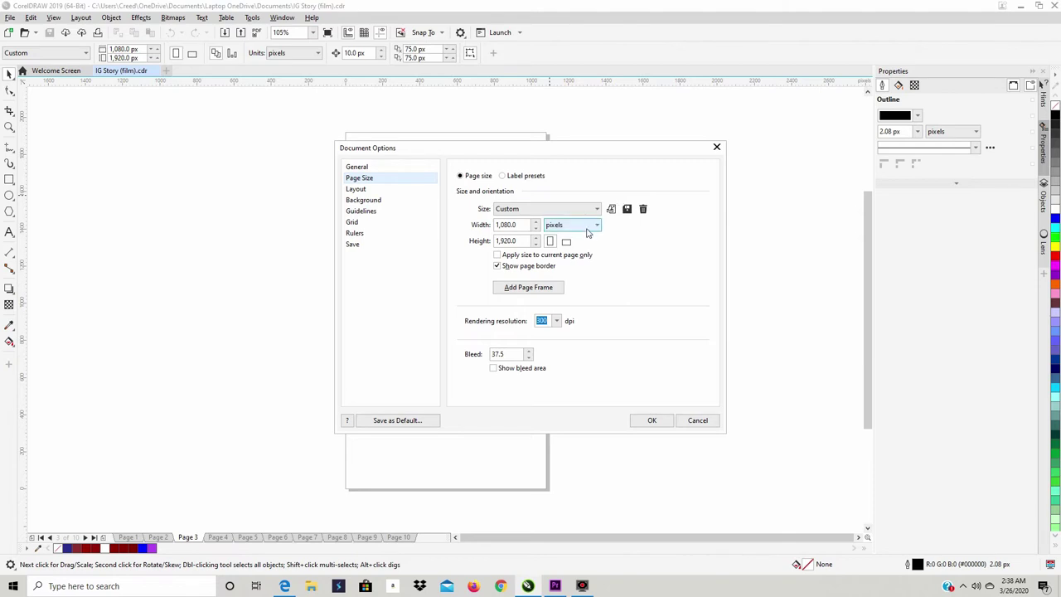
{"action": "left_click", "coordinate": [588, 233]}
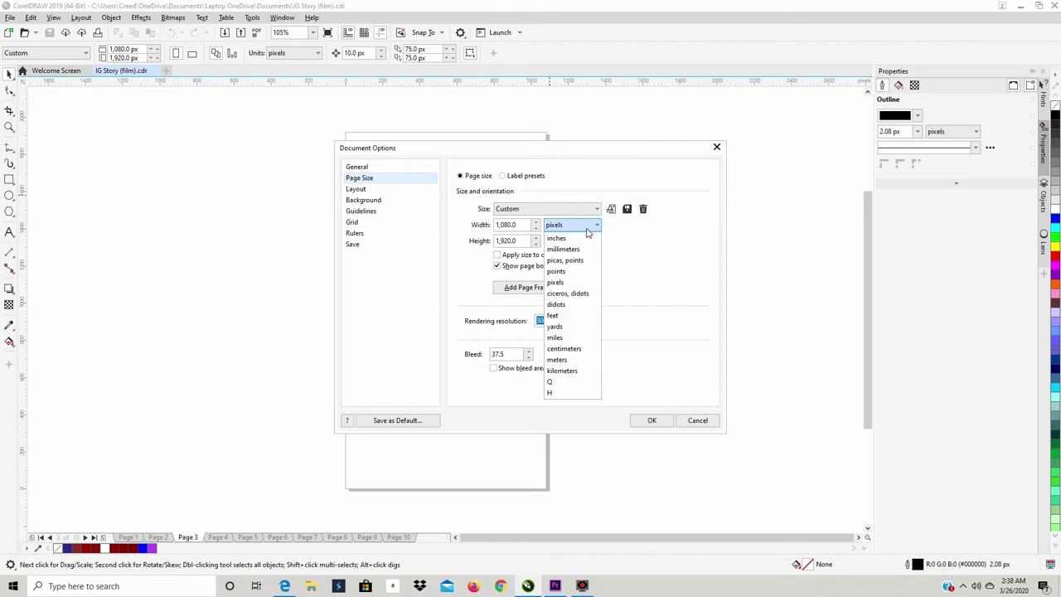
{"action": "left_click", "coordinate": [578, 284]}
{"action": "left_click", "coordinate": [519, 225]}
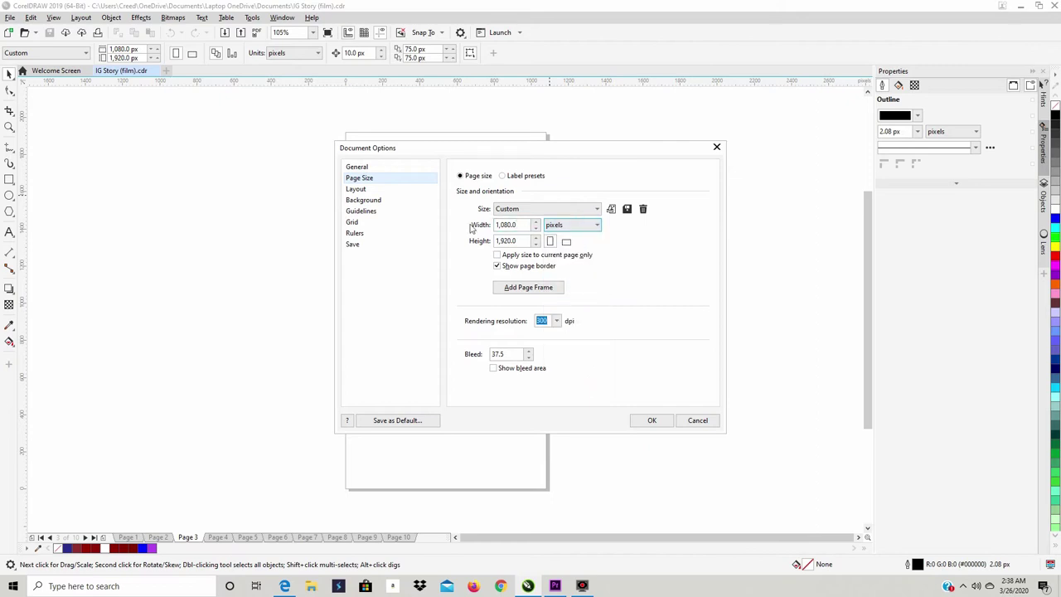
{"action": "left_click", "coordinate": [524, 240]}
{"action": "left_click", "coordinate": [519, 225]}
{"action": "key", "text": "Tab"}
{"action": "key", "text": "Tab"}
Step: Set the page bleed to 0 and apply the document options
{"action": "left_click", "coordinate": [507, 354]}
{"action": "type", "text": "0"}
{"action": "left_click", "coordinate": [643, 349]}
{"action": "left_click", "coordinate": [647, 420]}
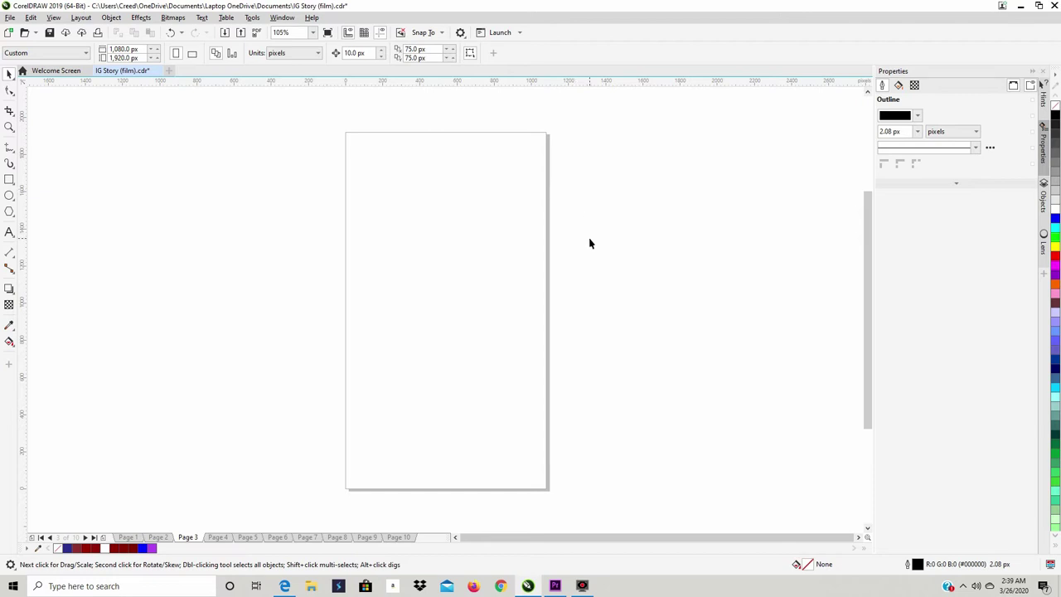
Step: Switch to Premiere Pro to view the vertical frame of Sequence 01, and return to CorelDRAW
{"action": "left_click", "coordinate": [554, 586]}
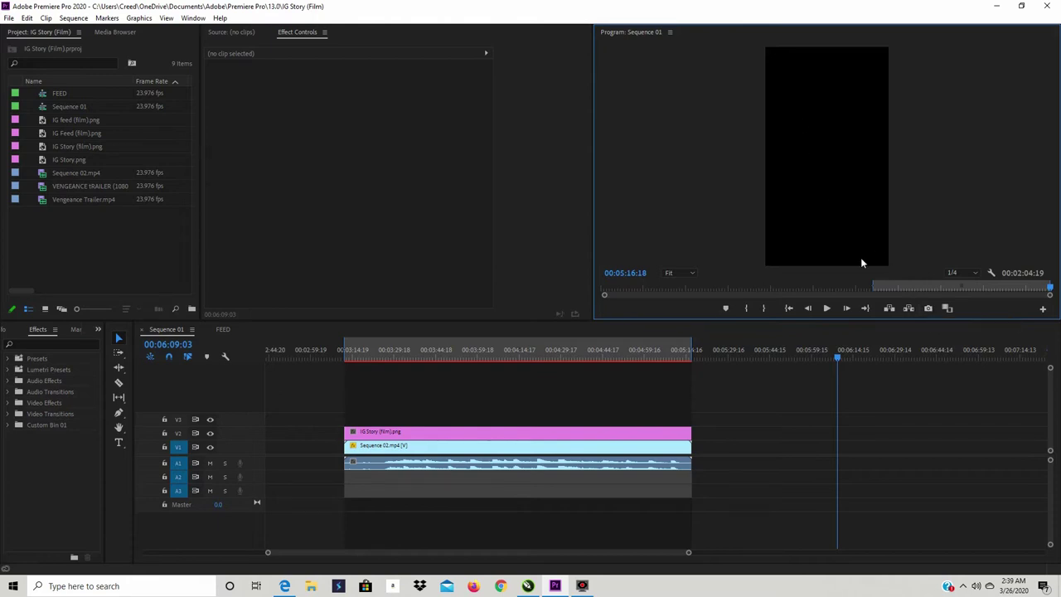
{"action": "left_click", "coordinate": [534, 588]}
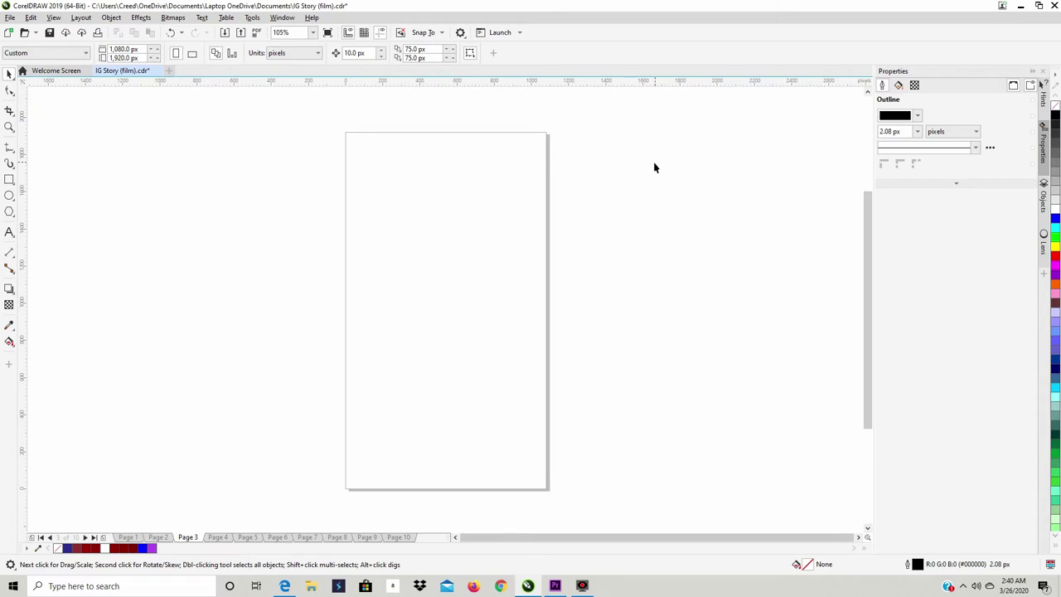
Step: Start importing an image from the Screenshots folder inside Close Call, showing its files as extra large icons
{"action": "right_click", "coordinate": [600, 135]}
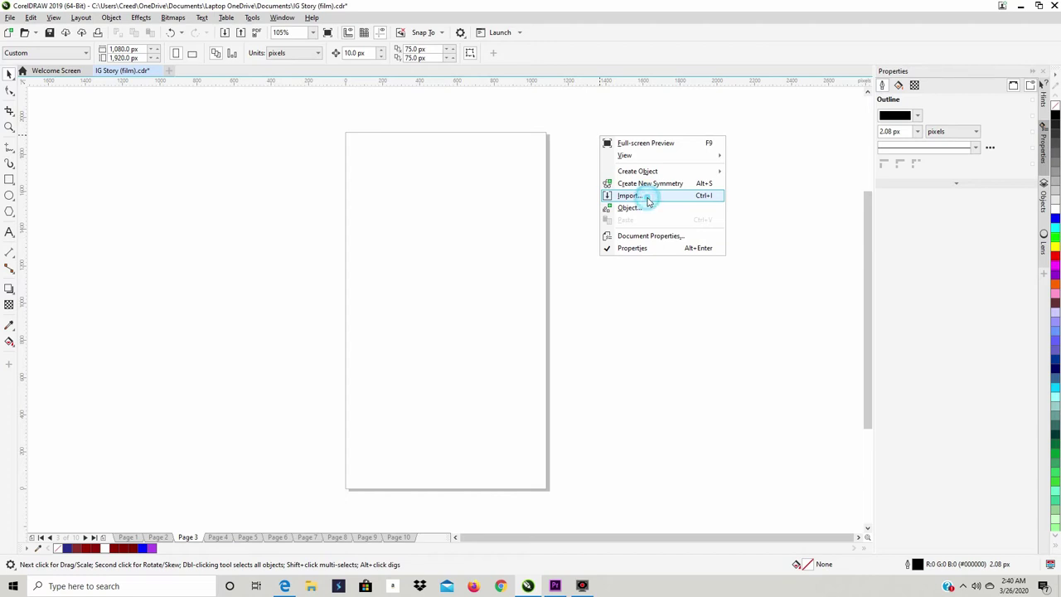
{"action": "left_click", "coordinate": [649, 199]}
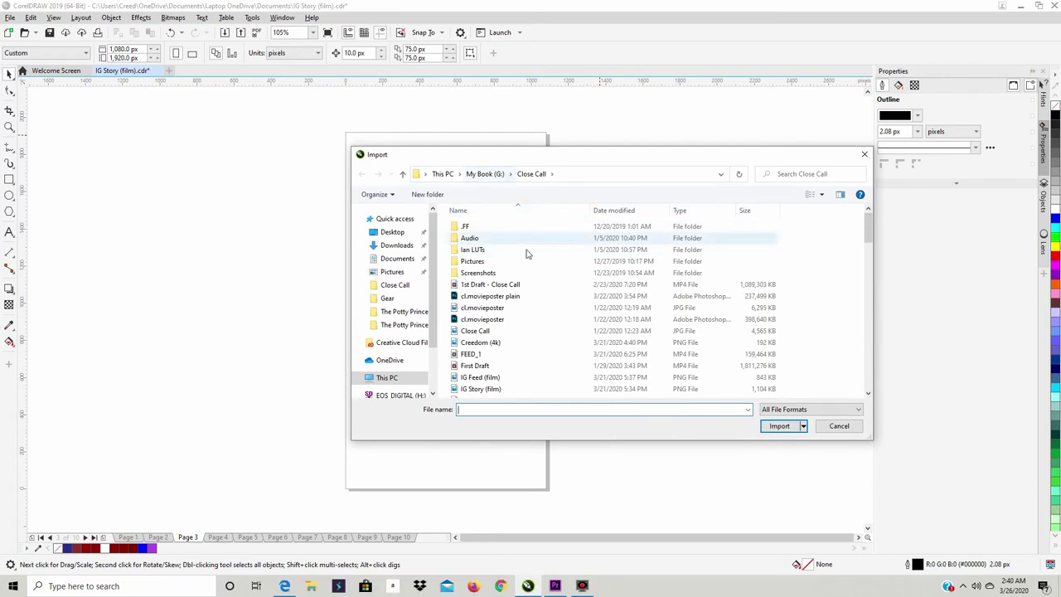
{"action": "double_click", "coordinate": [543, 276]}
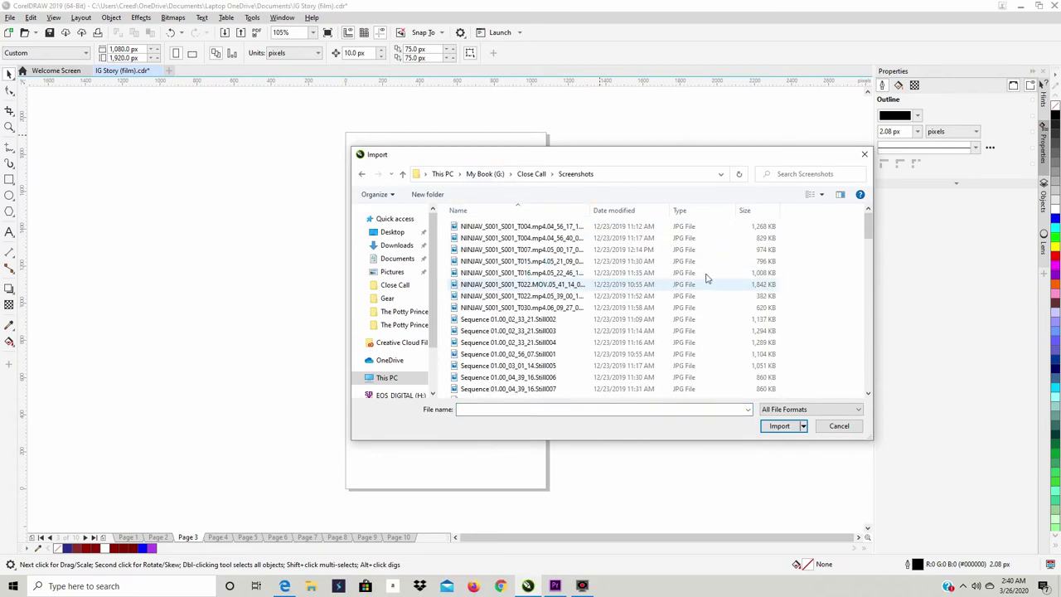
{"action": "right_click", "coordinate": [815, 243]}
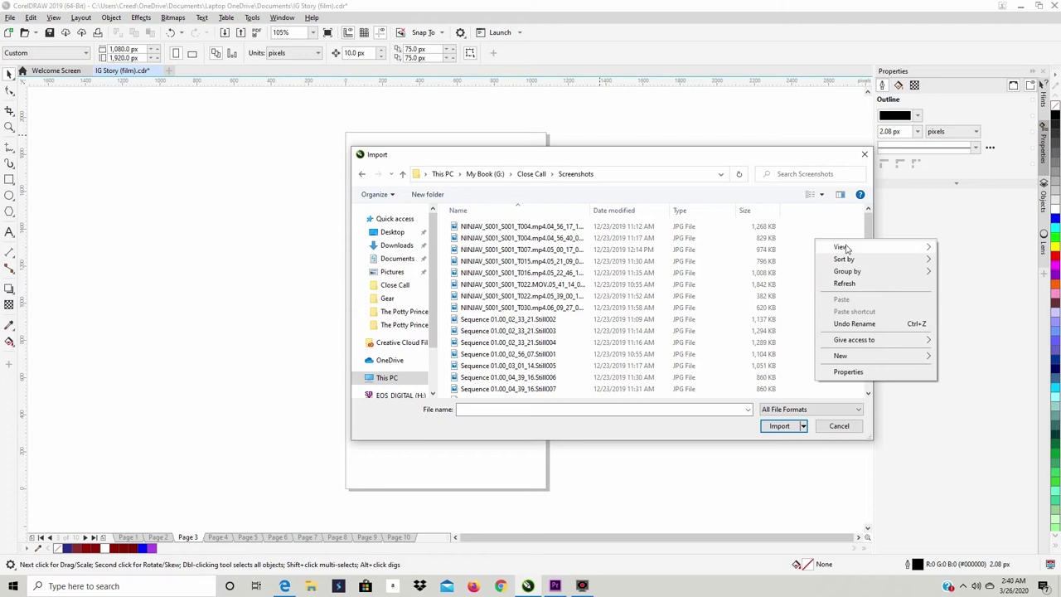
{"action": "mouse_move", "coordinate": [913, 247]}
{"action": "left_click", "coordinate": [967, 248]}
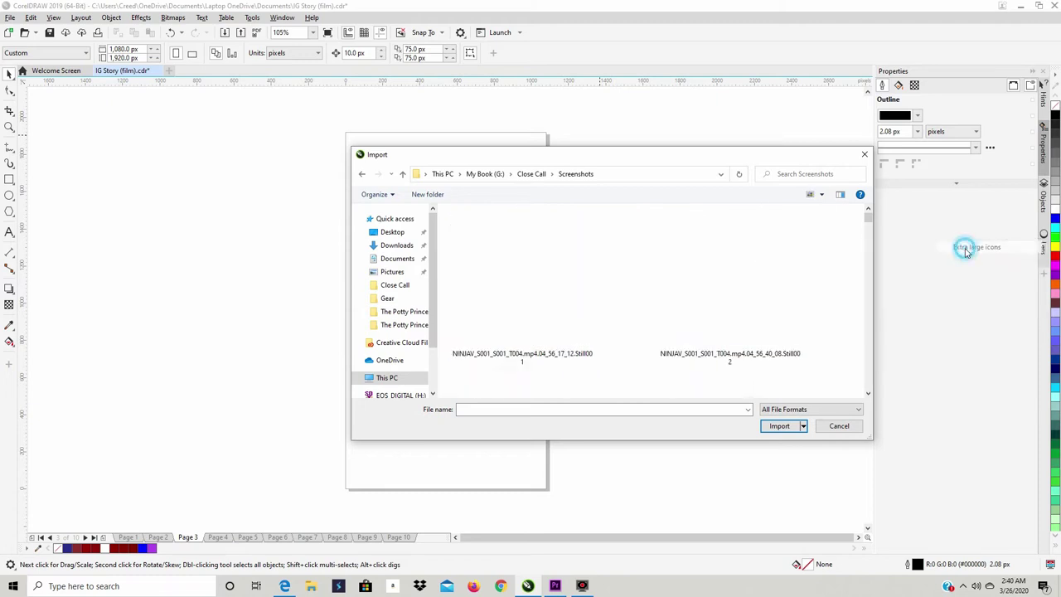
Step: Select the still Sequence 01.00_35_21_02.Still039 of the glowing phone on the nightstand for import
{"action": "scroll", "coordinate": [607, 255], "scroll_direction": "down", "scroll_amount": 2}
{"action": "scroll", "coordinate": [606, 255], "scroll_direction": "up", "scroll_amount": 2}
{"action": "scroll", "coordinate": [606, 255], "scroll_direction": "down", "scroll_amount": 3}
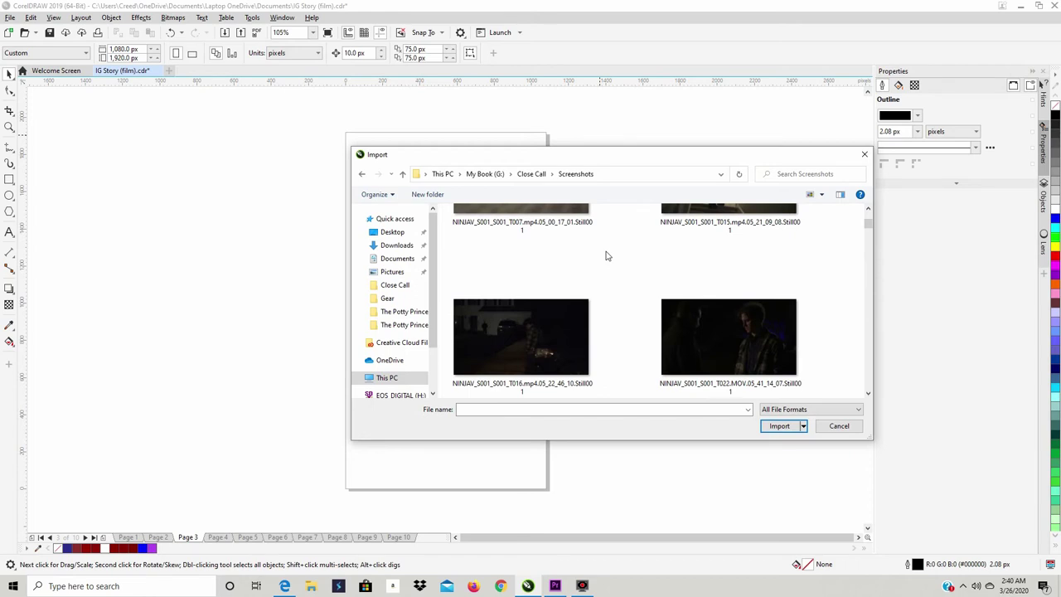
{"action": "scroll", "coordinate": [606, 257], "scroll_direction": "down", "scroll_amount": 1}
{"action": "scroll", "coordinate": [606, 257], "scroll_direction": "down", "scroll_amount": 2}
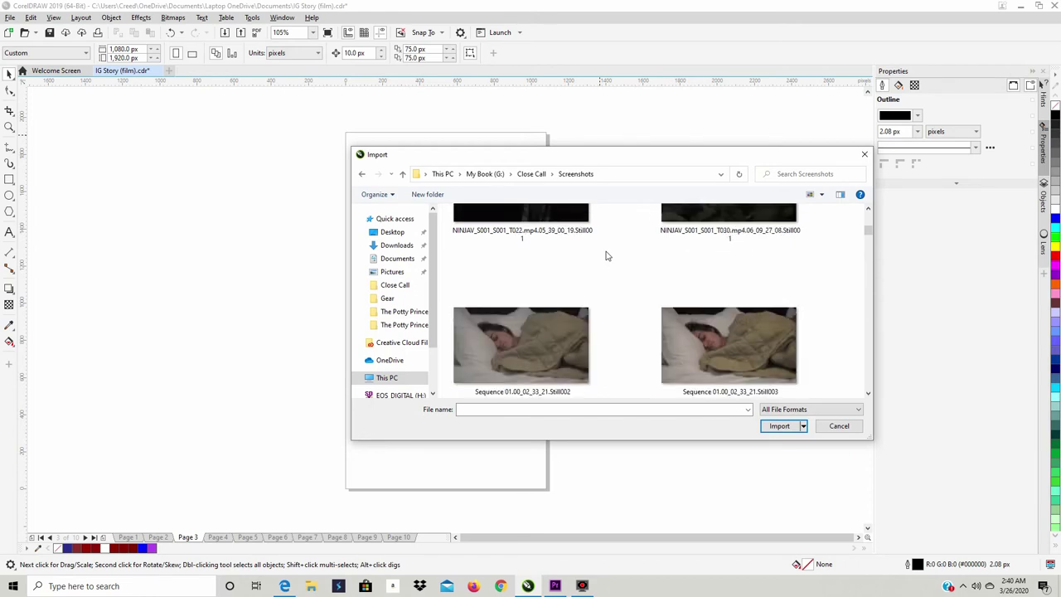
{"action": "scroll", "coordinate": [606, 257], "scroll_direction": "down", "scroll_amount": 1}
{"action": "scroll", "coordinate": [607, 255], "scroll_direction": "down", "scroll_amount": 2}
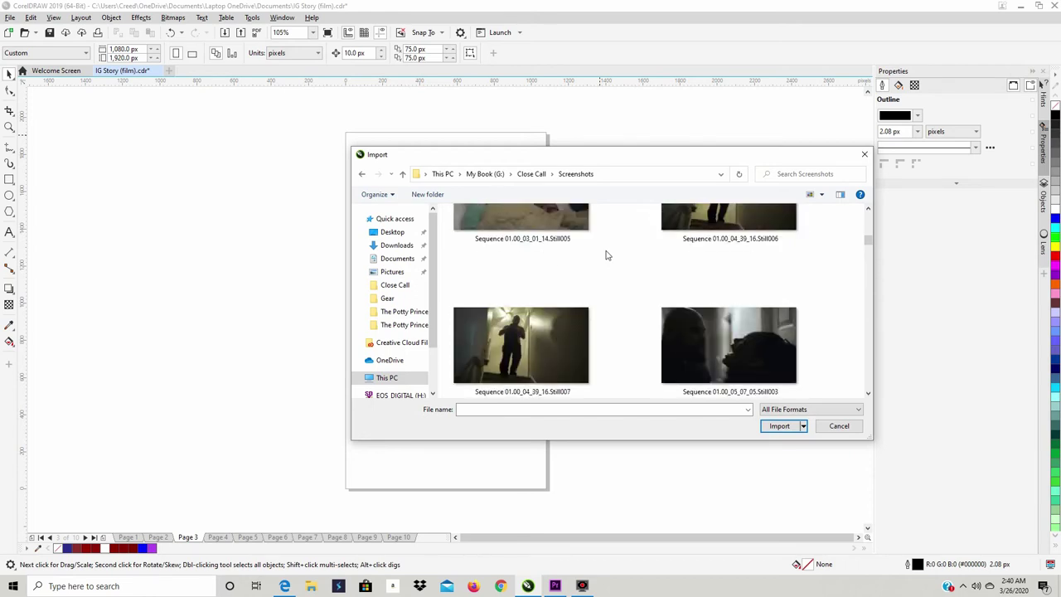
{"action": "scroll", "coordinate": [607, 255], "scroll_direction": "down", "scroll_amount": 1}
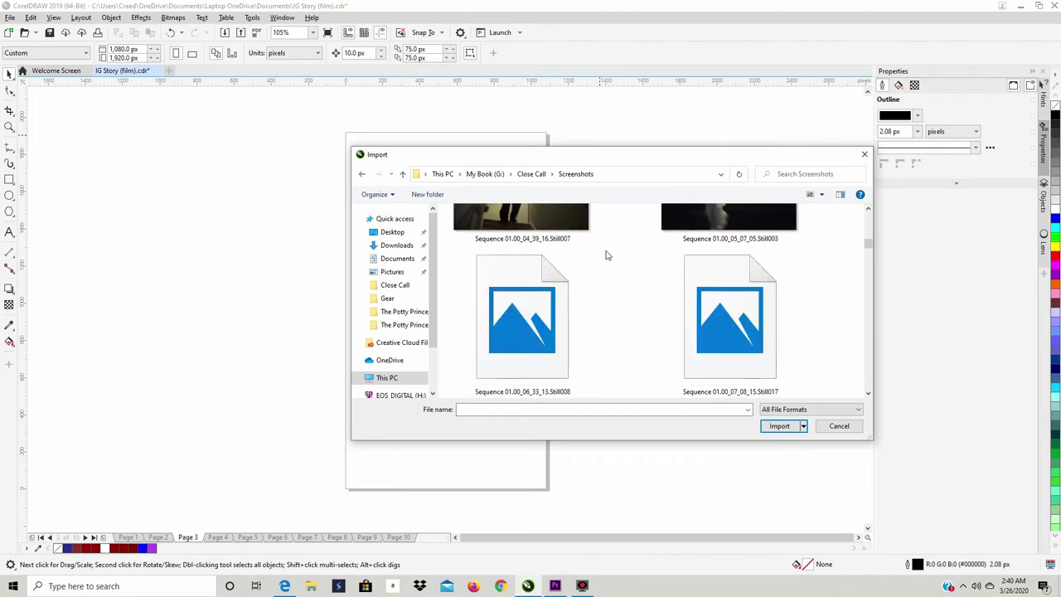
{"action": "scroll", "coordinate": [606, 255], "scroll_direction": "down", "scroll_amount": 1}
{"action": "scroll", "coordinate": [606, 256], "scroll_direction": "up", "scroll_amount": 1}
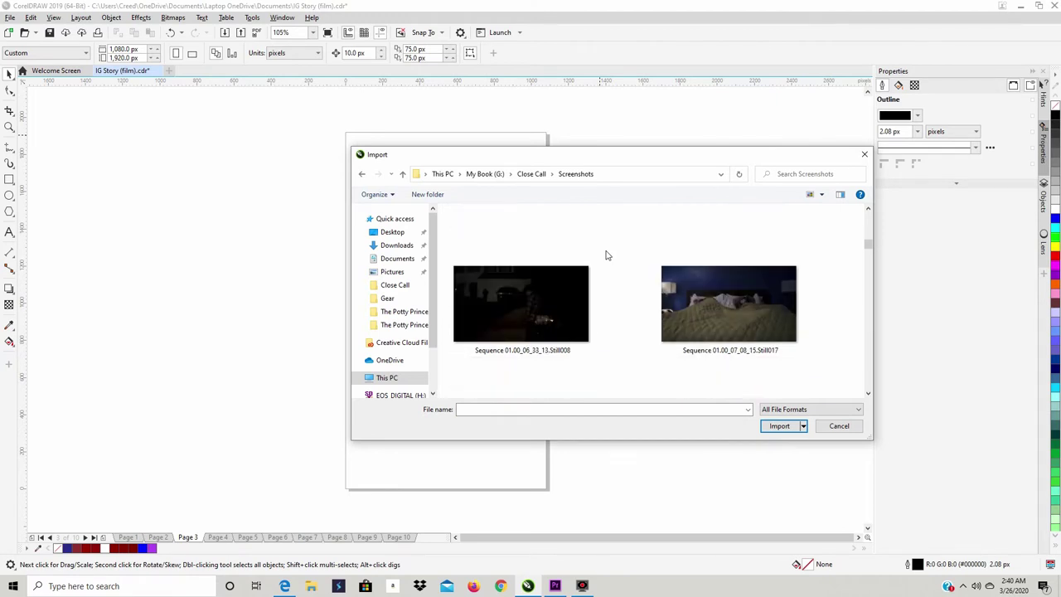
{"action": "scroll", "coordinate": [606, 256], "scroll_direction": "down", "scroll_amount": 3}
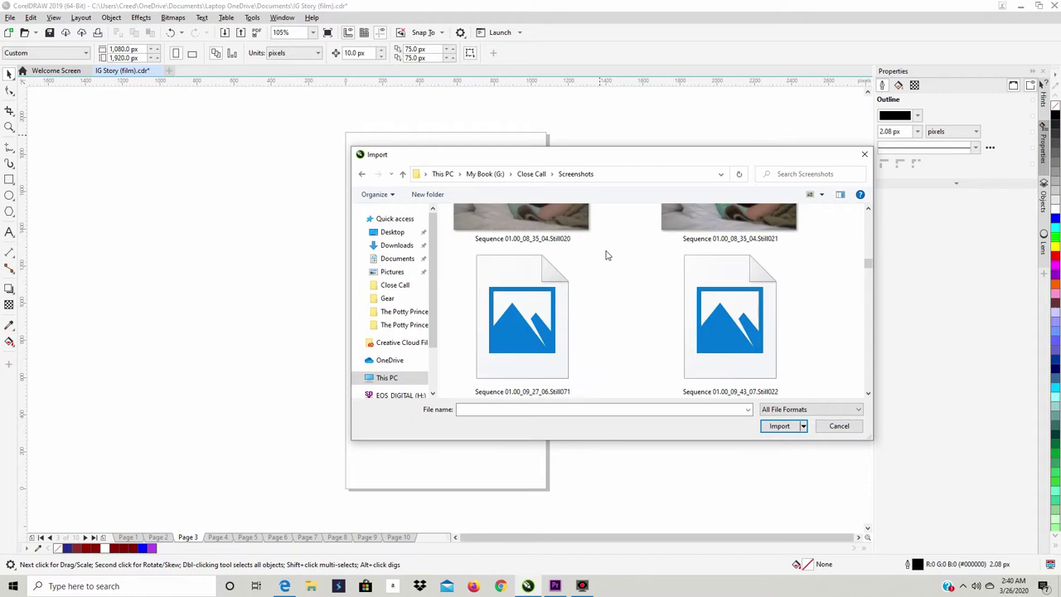
{"action": "scroll", "coordinate": [606, 255], "scroll_direction": "down", "scroll_amount": 1}
{"action": "scroll", "coordinate": [606, 255], "scroll_direction": "down", "scroll_amount": 1}
{"action": "scroll", "coordinate": [606, 255], "scroll_direction": "down", "scroll_amount": 3}
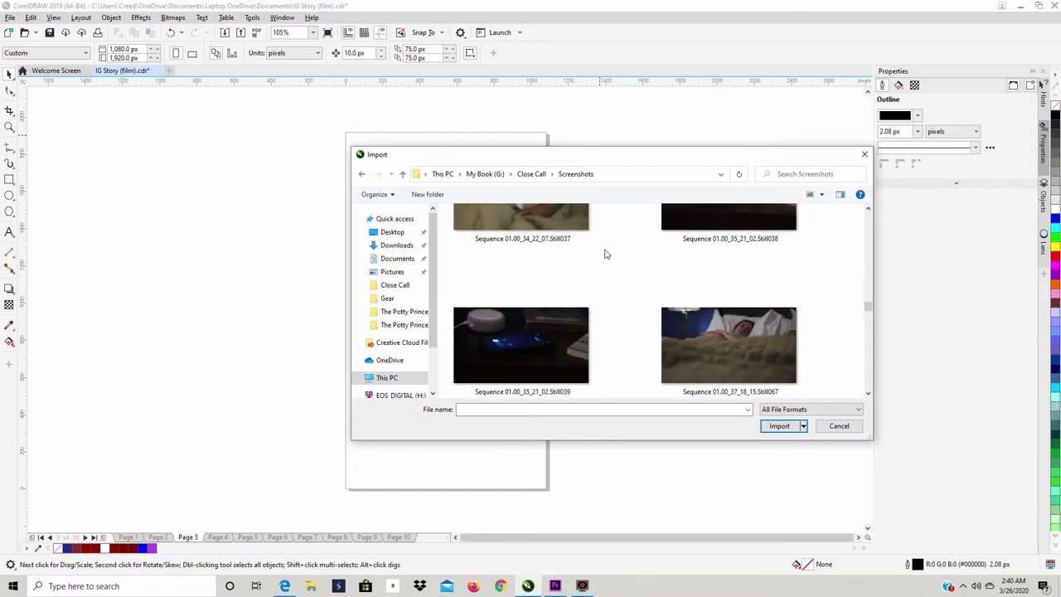
{"action": "scroll", "coordinate": [606, 255], "scroll_direction": "down", "scroll_amount": 1}
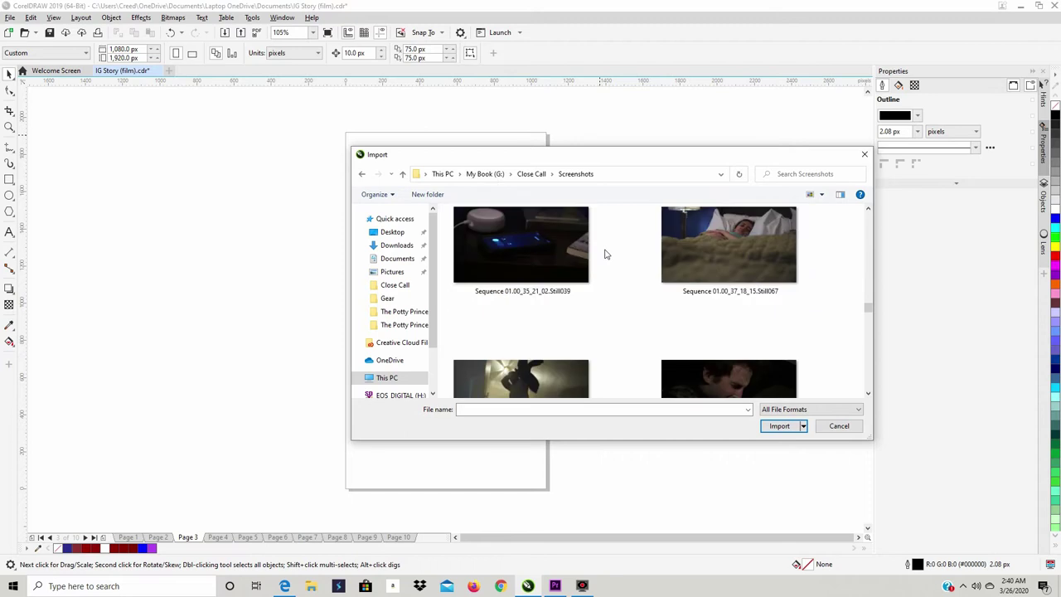
{"action": "left_click", "coordinate": [558, 258]}
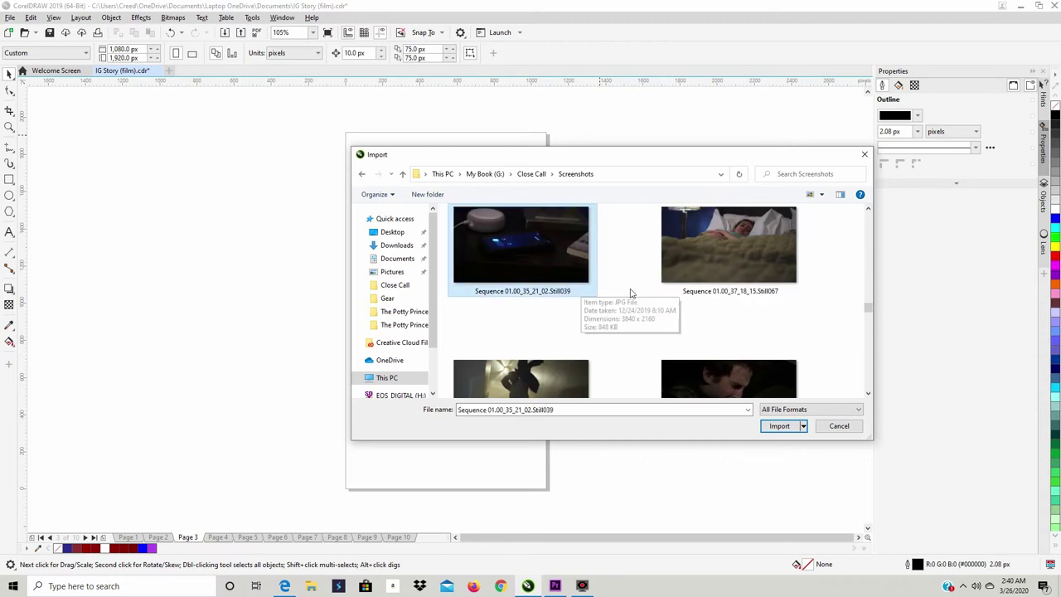
Step: Add the still Sequence 01.01_14_24_15.Still061 of the person in the dark to the files selected for import
{"action": "left_click", "coordinate": [867, 394]}
{"action": "left_click", "coordinate": [868, 395]}
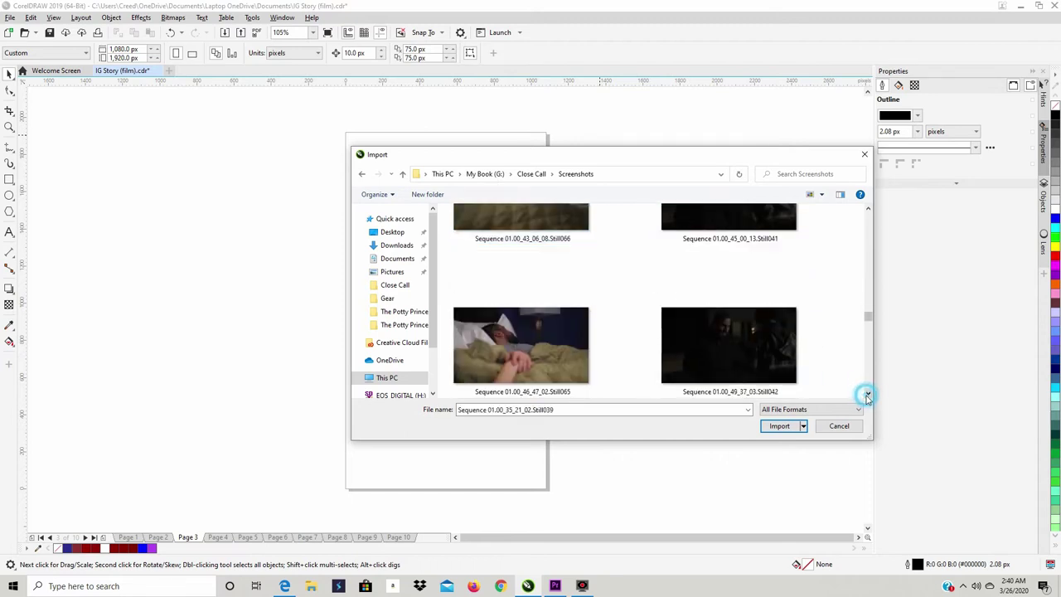
{"action": "left_click", "coordinate": [868, 395]}
{"action": "left_click", "coordinate": [867, 395]}
{"action": "left_click", "coordinate": [868, 395]}
{"action": "left_click", "coordinate": [867, 395]}
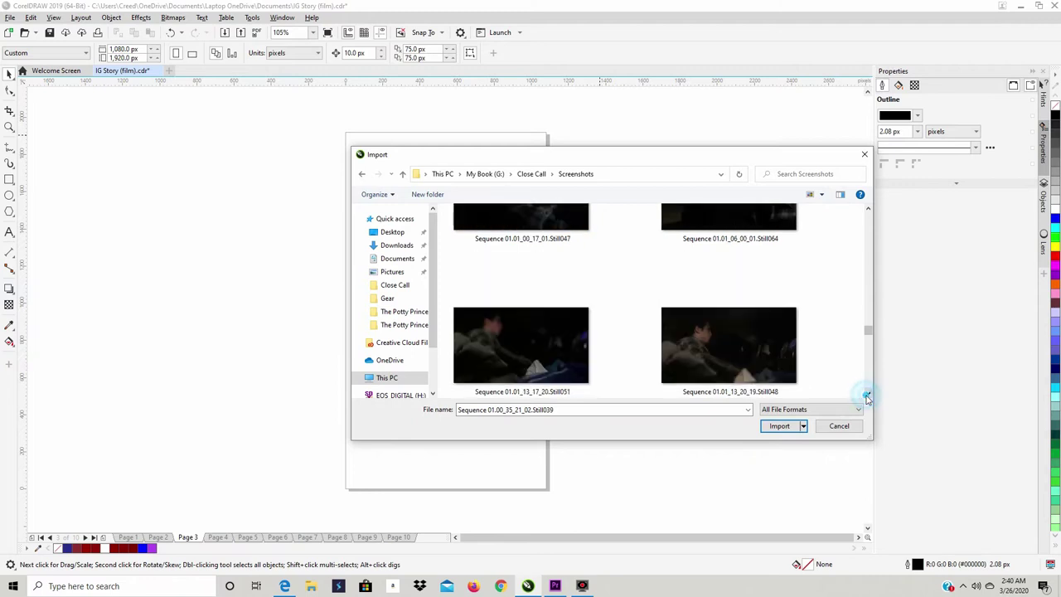
{"action": "left_click", "coordinate": [867, 395]}
{"action": "left_click", "coordinate": [867, 395]}
{"action": "left_click", "coordinate": [867, 395]}
{"action": "left_click", "coordinate": [868, 394]}
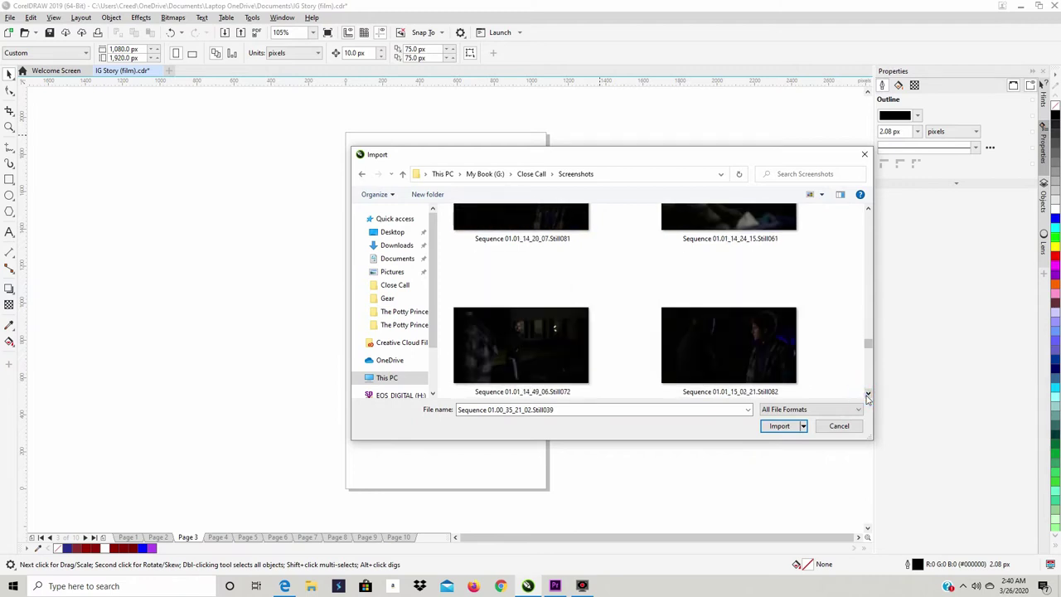
{"action": "left_click", "coordinate": [867, 209]}
{"action": "left_click", "coordinate": [732, 300], "text": "ctrl"}
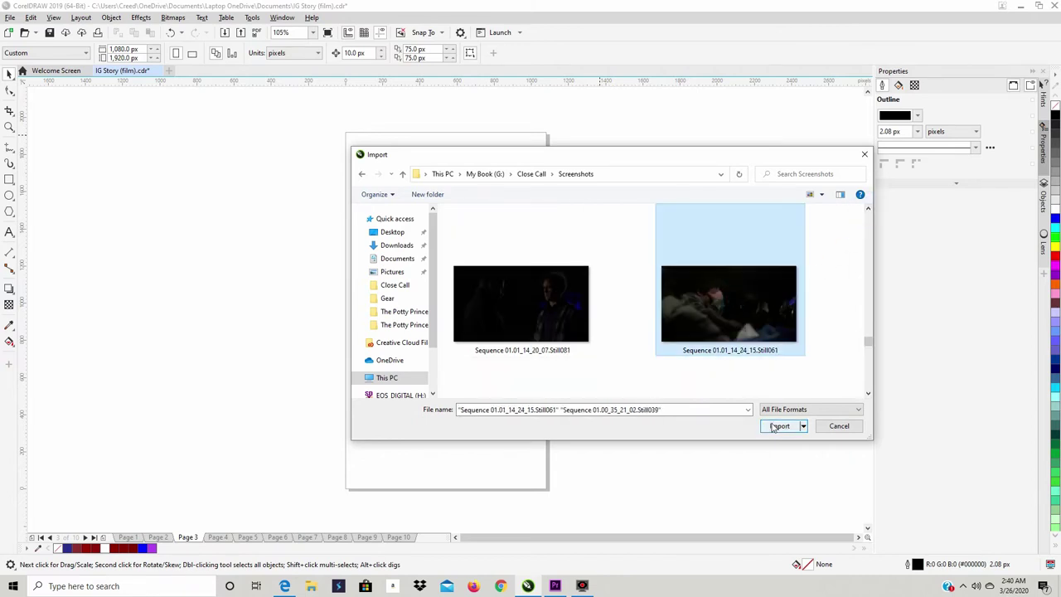
Step: Import both selected stills and place them at full size on the same spot beside the page
{"action": "left_click", "coordinate": [779, 427]}
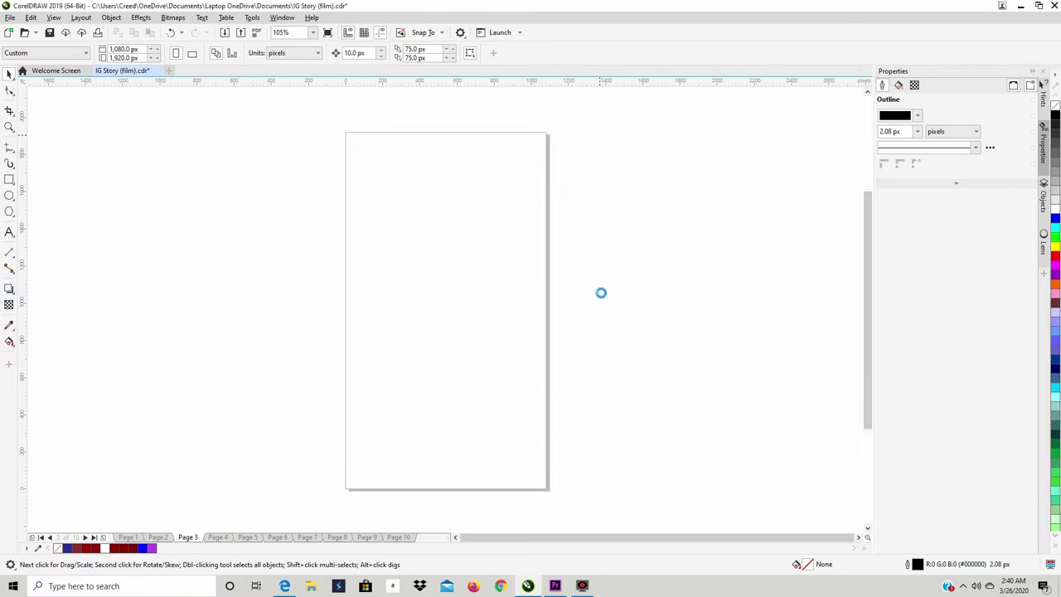
{"action": "left_click", "coordinate": [590, 265]}
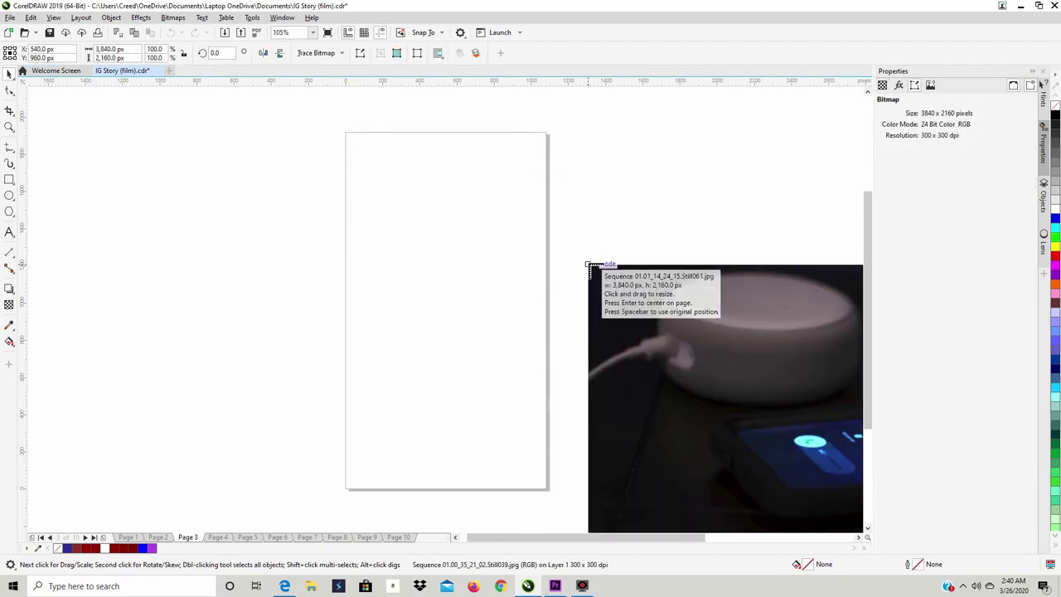
{"action": "left_click", "coordinate": [590, 265]}
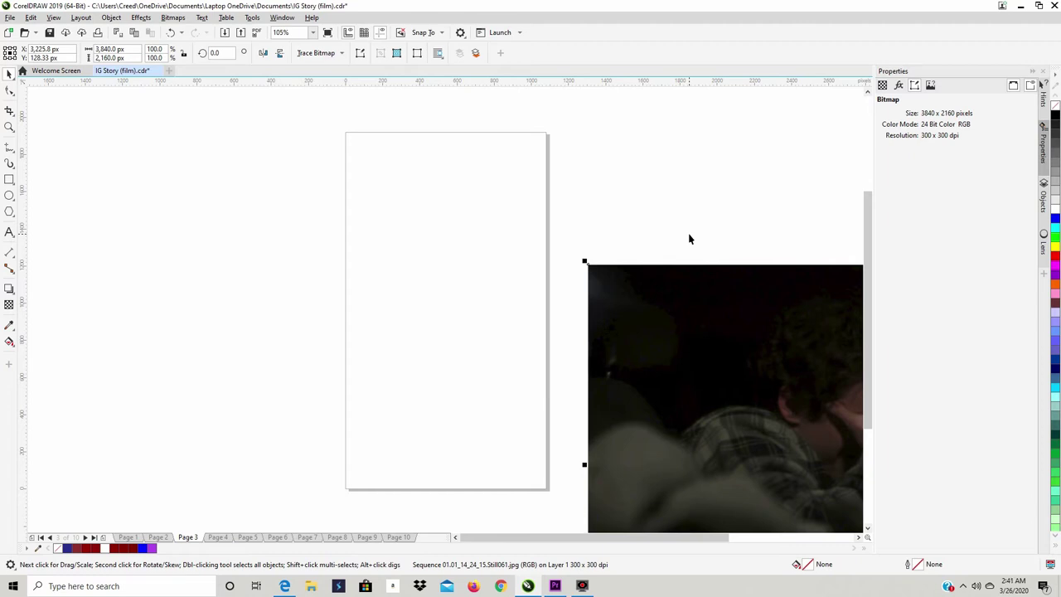
Step: Shrink both overlapping stills together and set their size to 1,080 px wide by 600 px high
{"action": "scroll", "coordinate": [695, 231], "scroll_direction": "down", "scroll_amount": 3}
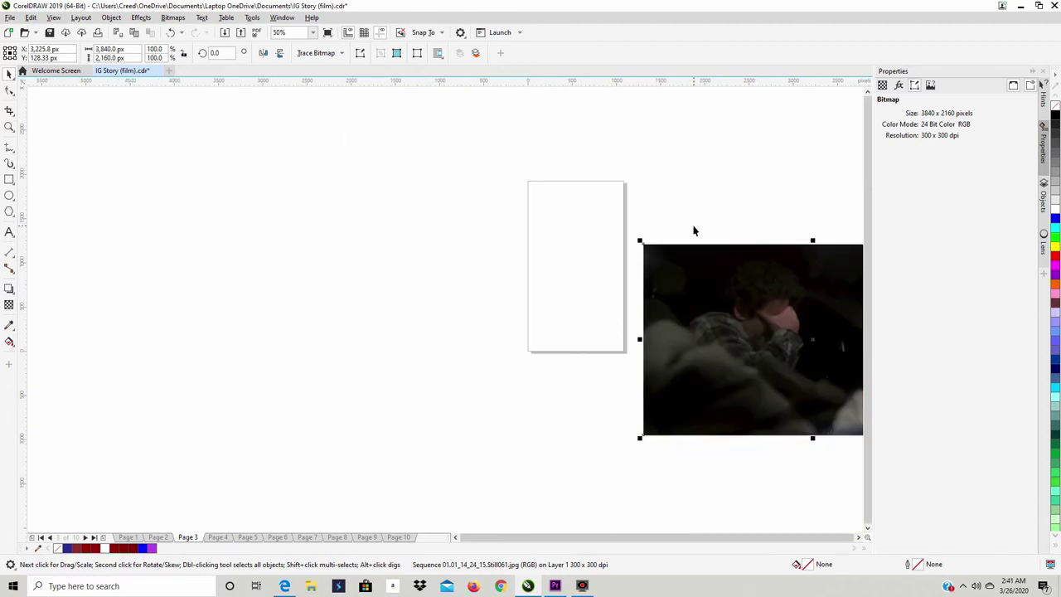
{"action": "left_click", "coordinate": [860, 538]}
{"action": "left_click_drag", "start_coordinate": [846, 462], "coordinate": [464, 173]}
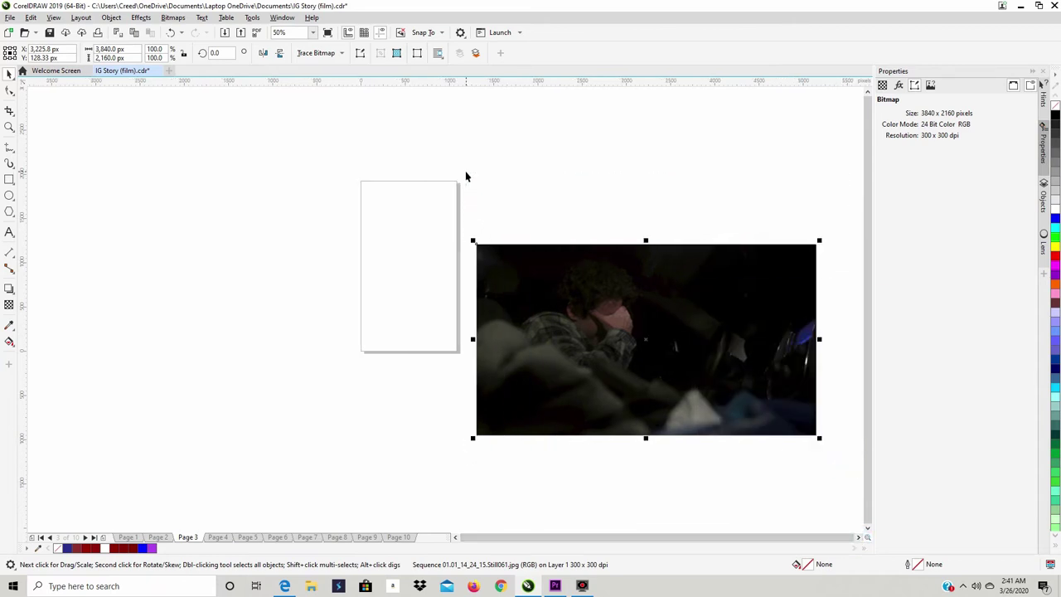
{"action": "left_click_drag", "start_coordinate": [819, 437], "coordinate": [619, 332]}
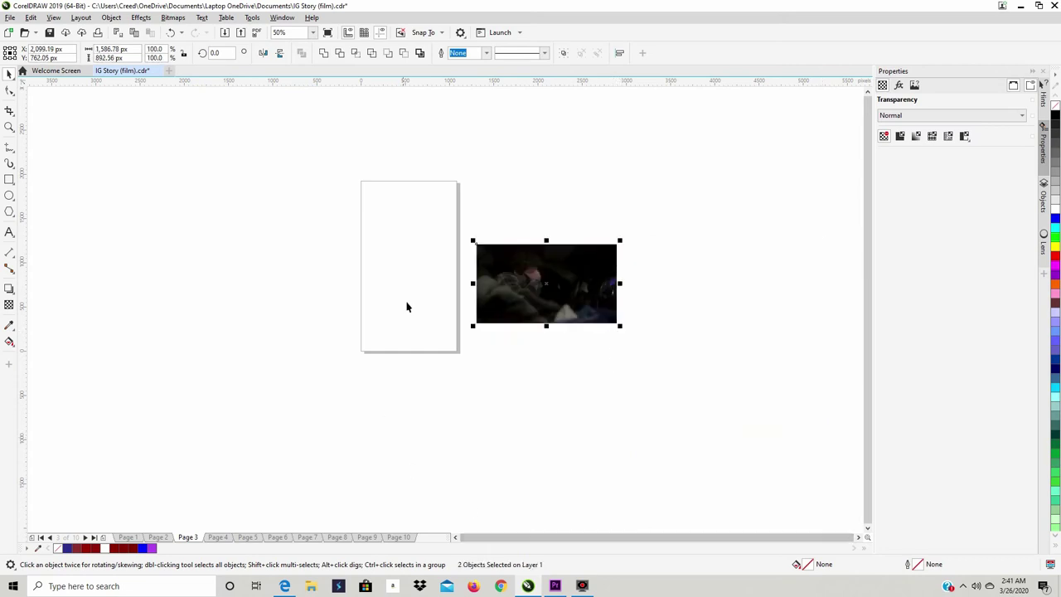
{"action": "scroll", "coordinate": [446, 259], "scroll_direction": "up", "scroll_amount": 2}
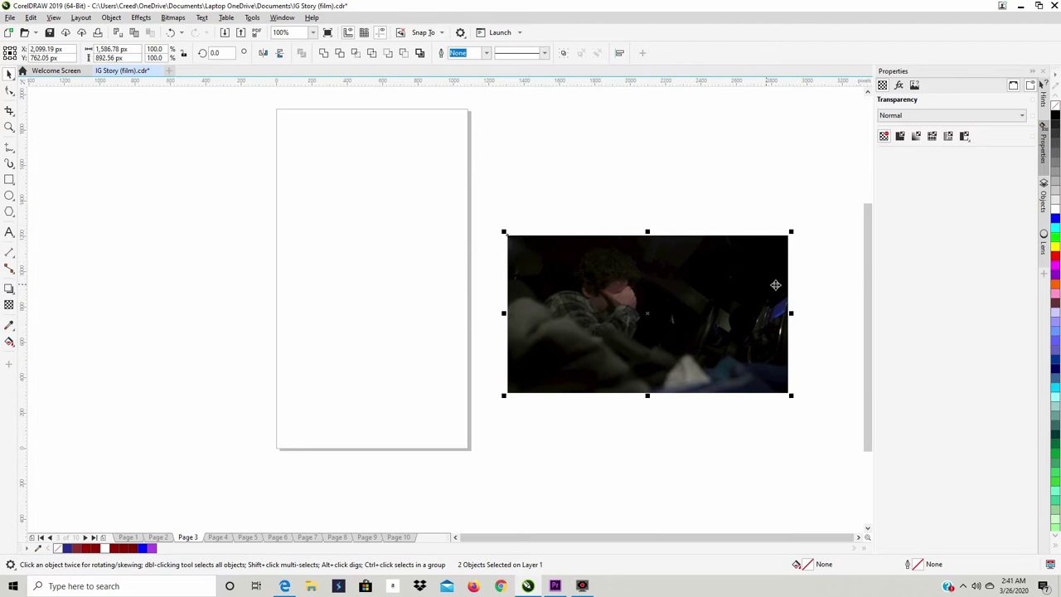
{"action": "left_click", "coordinate": [130, 50]}
{"action": "type", "text": "1"}
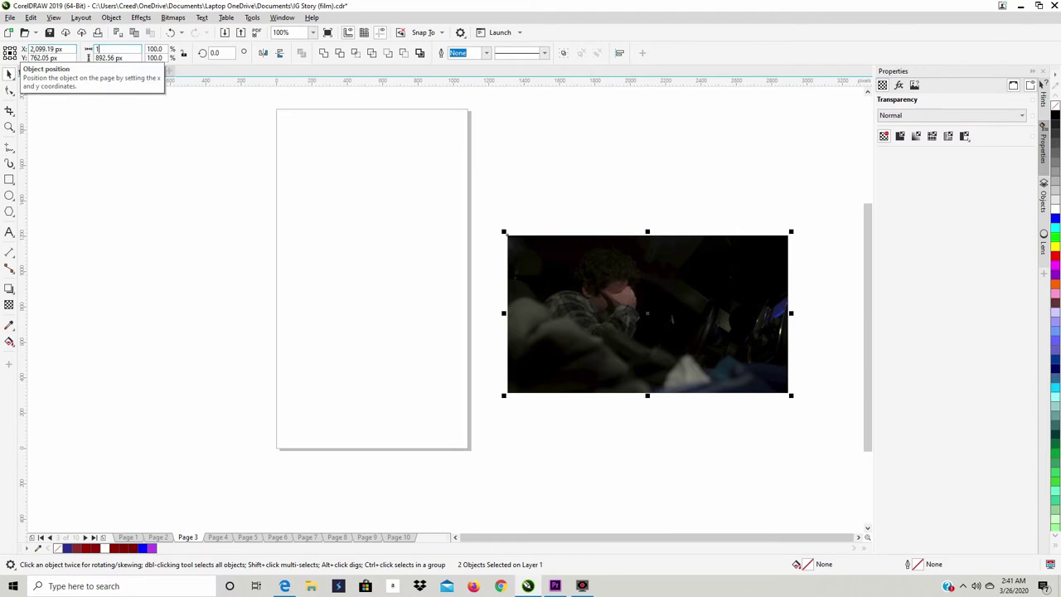
{"action": "type", "text": ",080"}
{"action": "key", "text": "Return"}
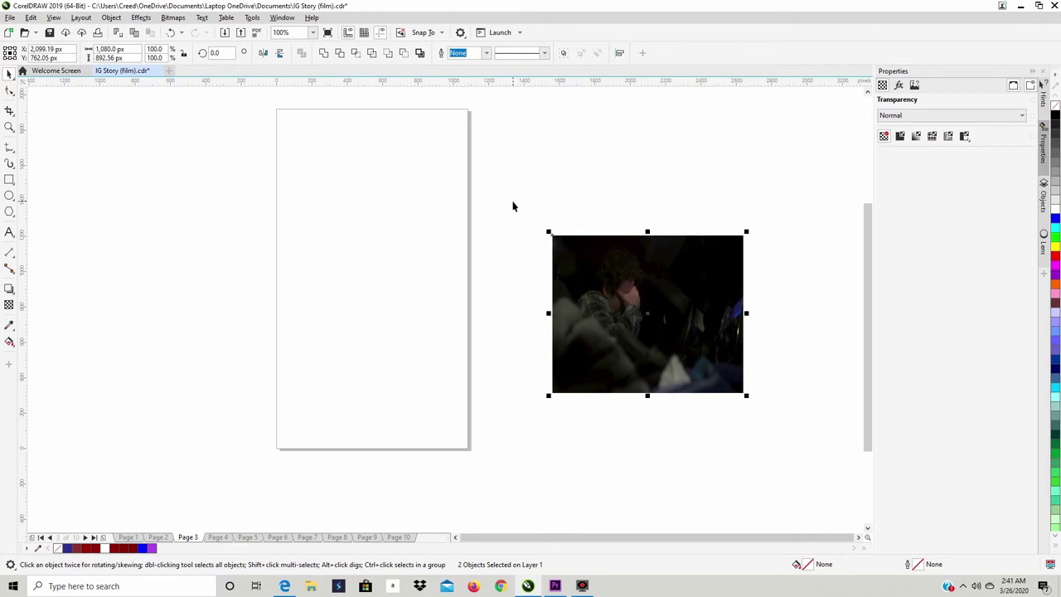
{"action": "left_click", "coordinate": [116, 58]}
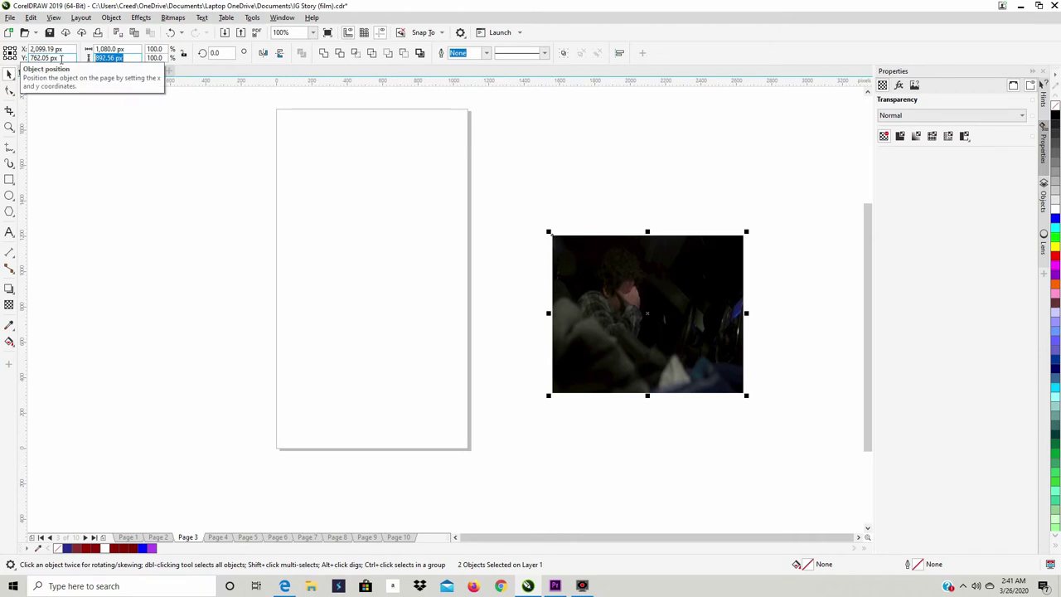
{"action": "type", "text": "600"}
{"action": "key", "text": "Return"}
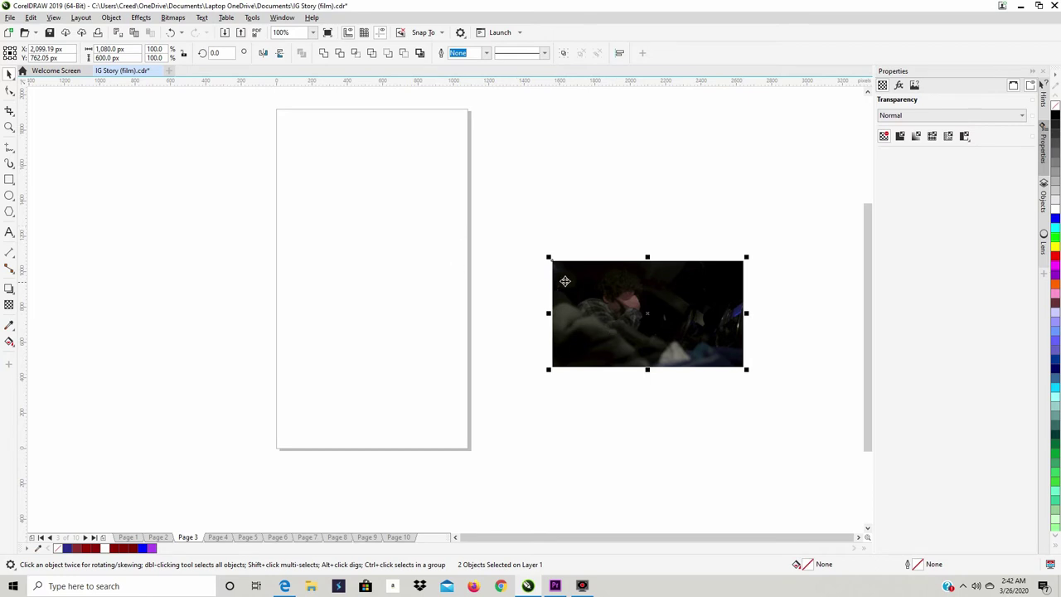
Step: Center both stills to the page and deselect them
{"action": "left_click", "coordinate": [111, 17]}
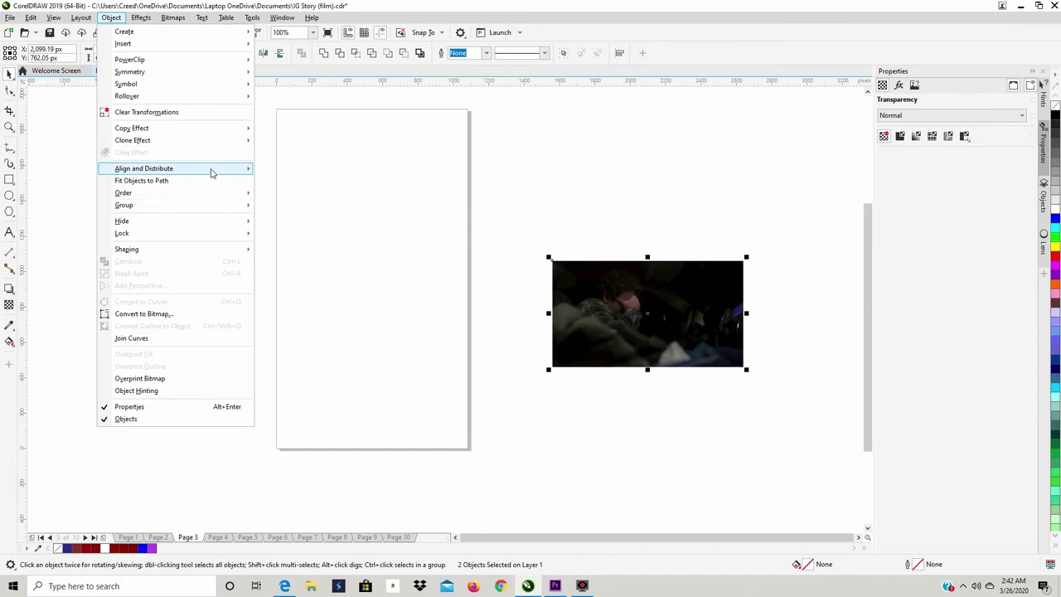
{"action": "mouse_move", "coordinate": [211, 171]}
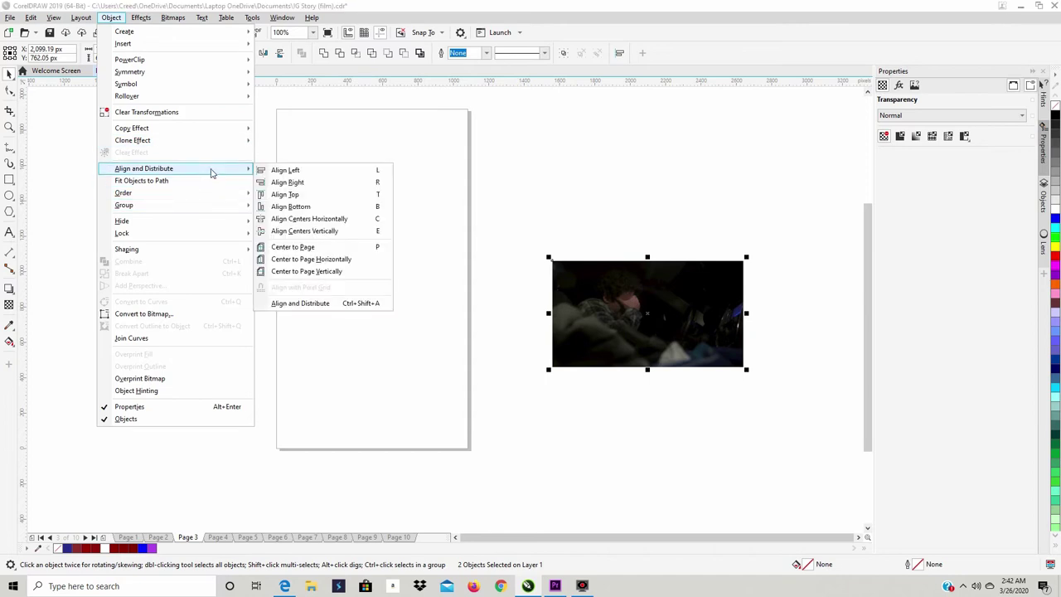
{"action": "left_click", "coordinate": [354, 246]}
{"action": "left_click", "coordinate": [507, 226]}
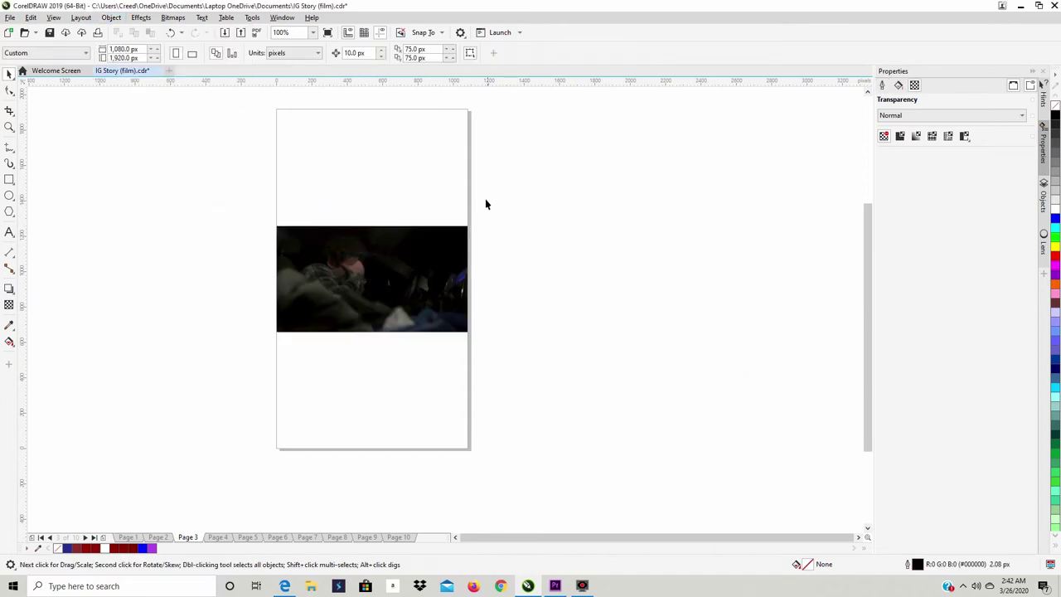
Step: Nudge the still of the person in the dark straight down to the page's bottom edge, at Y 299.97 px
{"action": "left_click", "coordinate": [367, 264]}
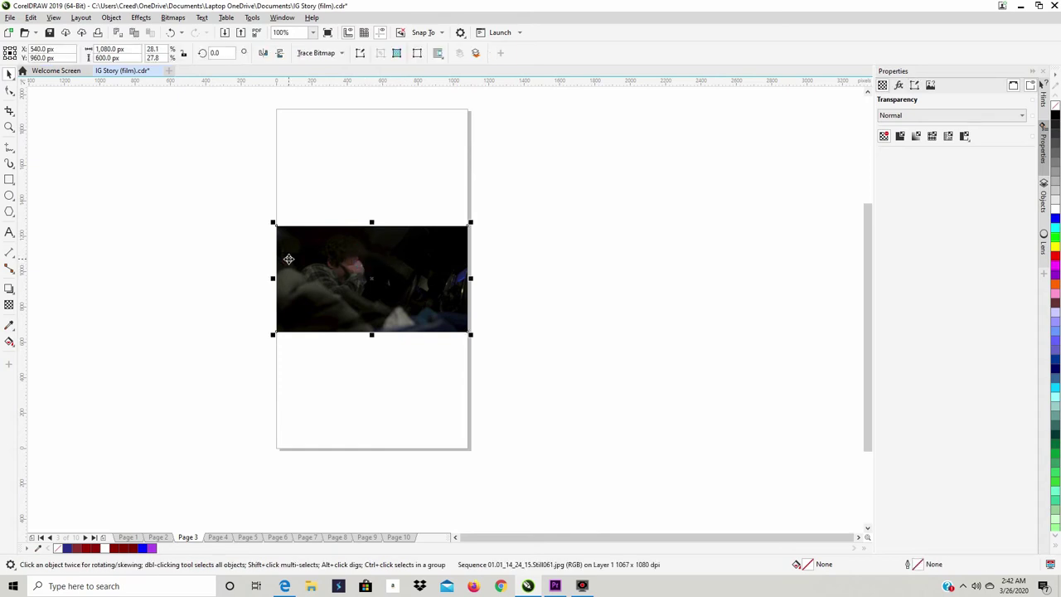
{"action": "left_click", "coordinate": [288, 259]}
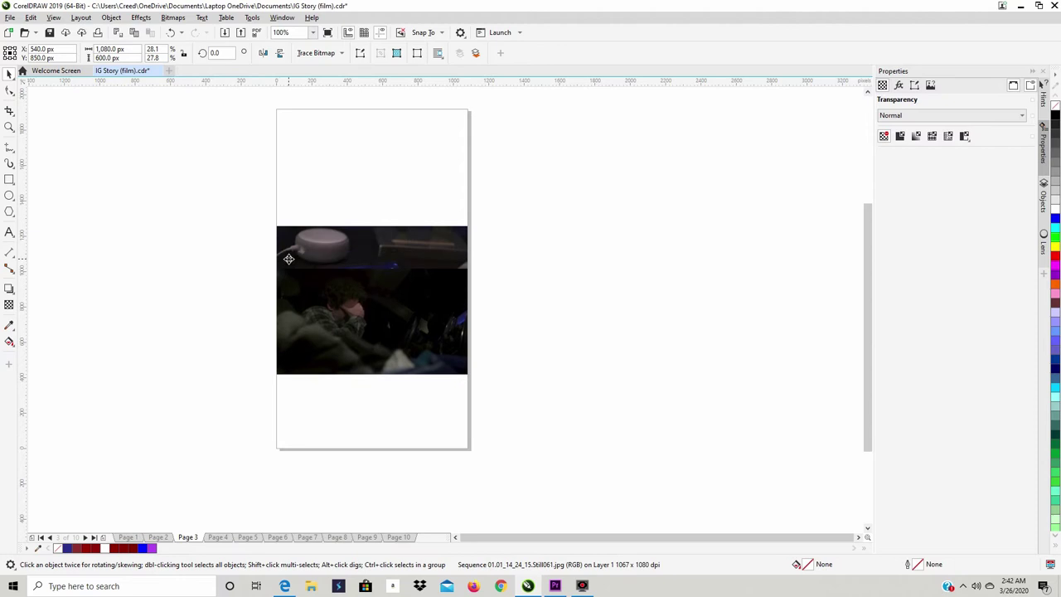
{"action": "key", "text": "Down"}
{"action": "key", "text": "Down"}
{"action": "key", "text": "Down"}
{"action": "key", "text": "Down"}
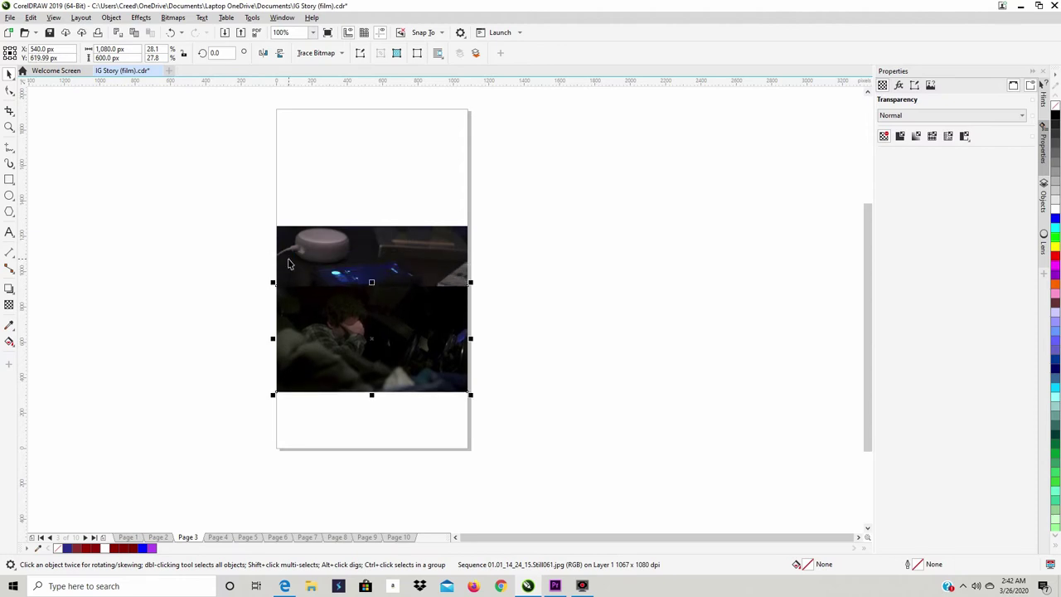
{"action": "key", "text": "Down"}
{"action": "key", "text": "Down"}
{"action": "key", "text": "Down"}
{"action": "key", "text": "Down"}
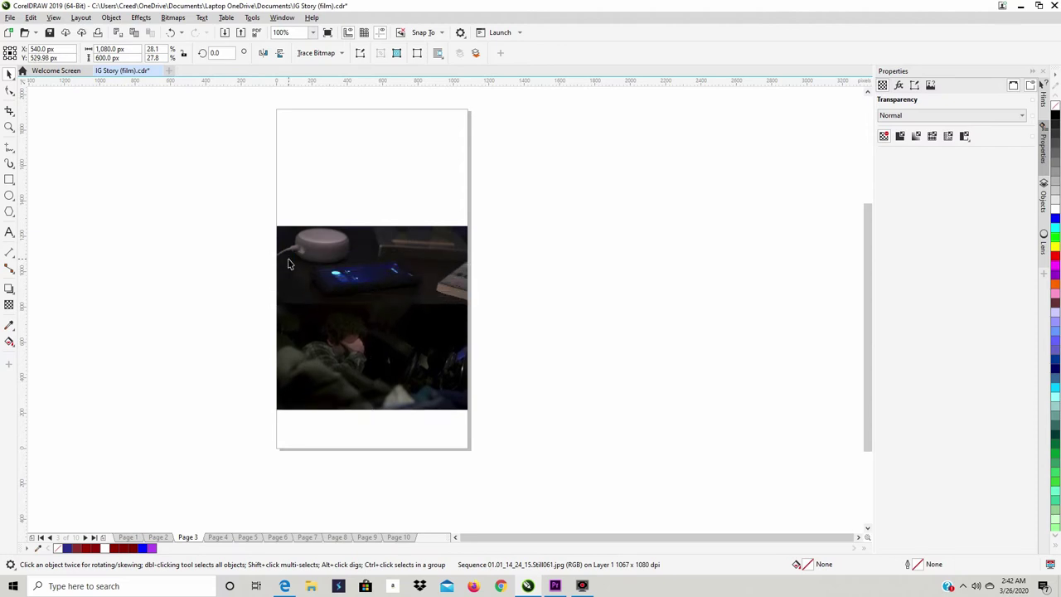
{"action": "key", "text": "Down"}
{"action": "key", "text": "Down"}
{"action": "key", "text": "Down"}
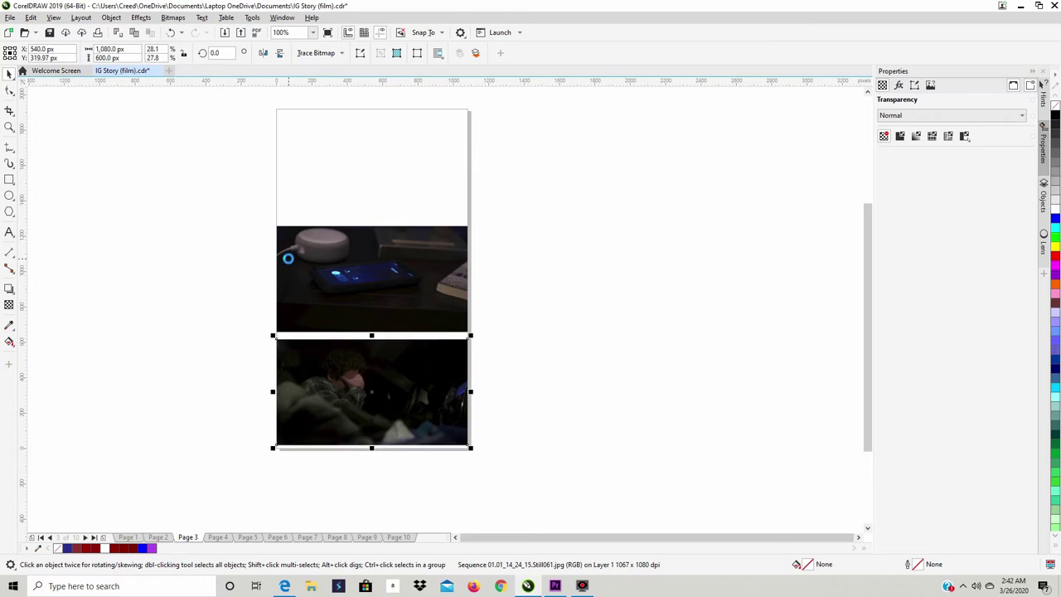
{"action": "key", "text": "Up"}
{"action": "key", "text": "Down"}
{"action": "key", "text": "Up"}
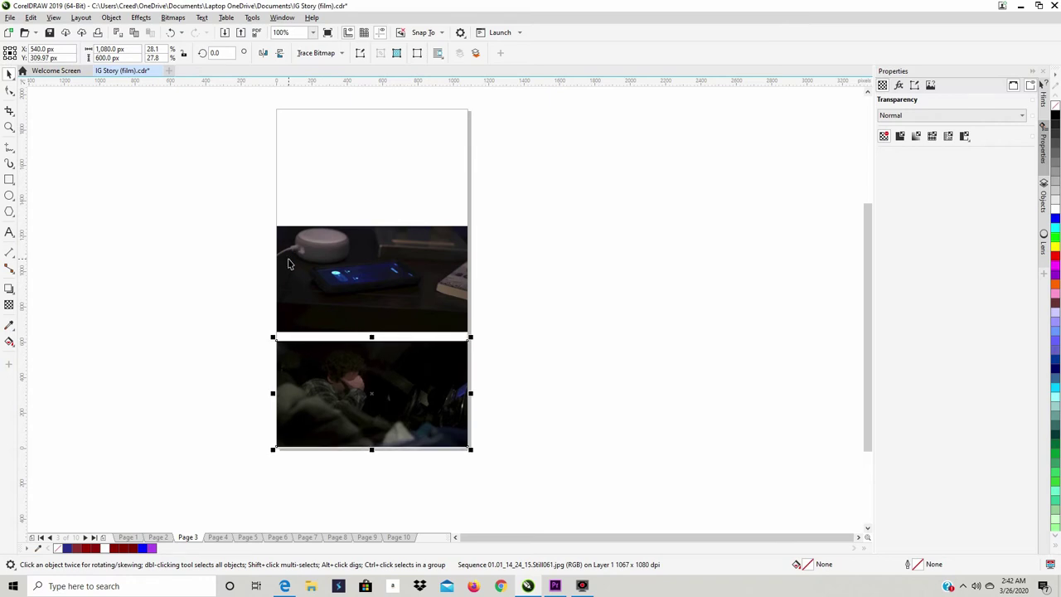
{"action": "key", "text": "Down"}
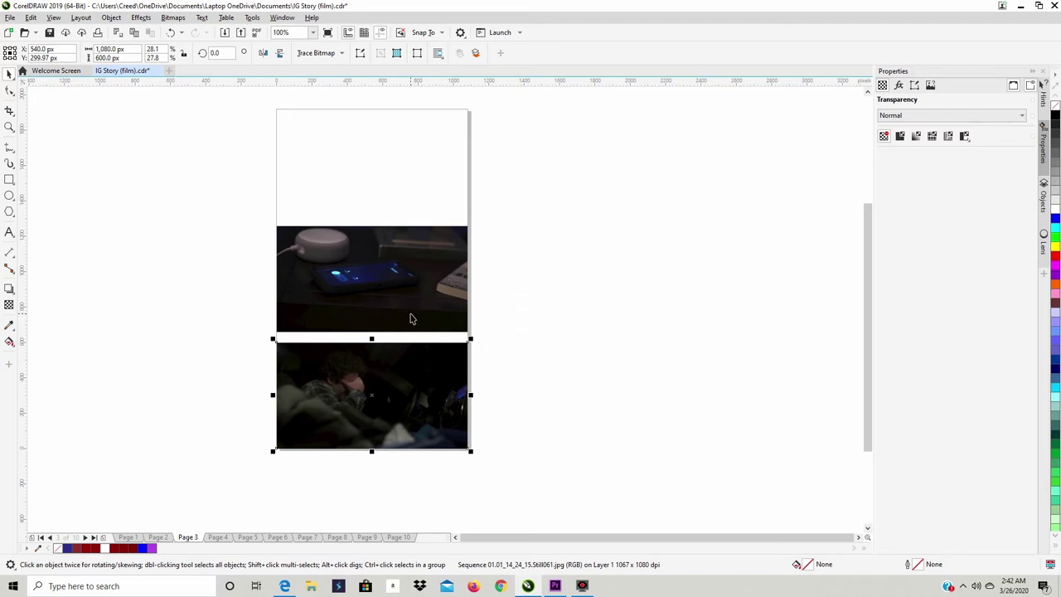
{"action": "key", "text": "Up"}
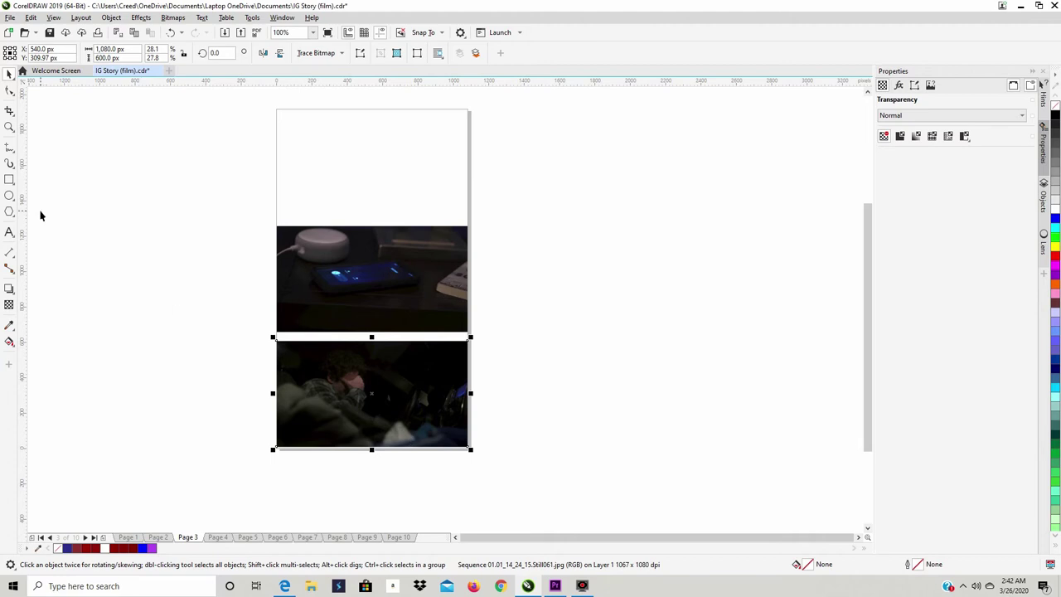
{"action": "key", "text": "Down"}
Step: Nudge the phone still straight up to the page's top edge, at Y 1,620.03 px, and deselect it
{"action": "left_click", "coordinate": [345, 254]}
{"action": "key", "text": "Up"}
{"action": "key", "text": "Up"}
{"action": "key", "text": "Up"}
{"action": "key", "text": "Up"}
{"action": "key", "text": "Up"}
{"action": "key", "text": "Up"}
{"action": "key", "text": "Up"}
{"action": "key", "text": "Up"}
{"action": "key", "text": "Up"}
{"action": "key", "text": "Up"}
{"action": "key", "text": "Up"}
{"action": "key", "text": "Up"}
{"action": "key", "text": "Up"}
{"action": "key", "text": "Up"}
{"action": "key", "text": "Up"}
{"action": "key", "text": "Up"}
{"action": "key", "text": "Up"}
{"action": "key", "text": "Up"}
{"action": "key", "text": "Up"}
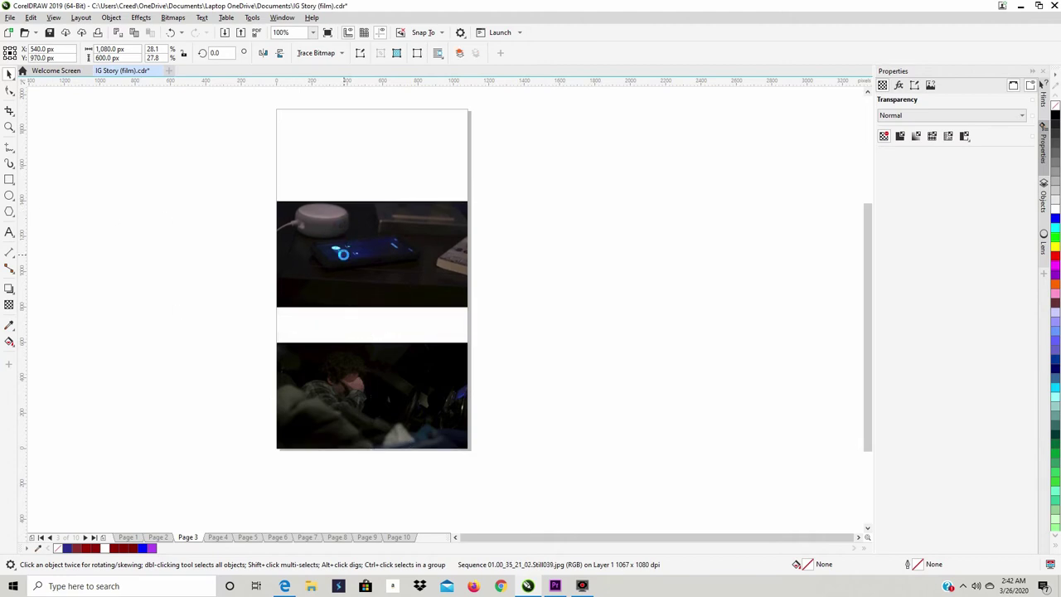
{"action": "key", "text": "Up"}
{"action": "key", "text": "Up"}
{"action": "key", "text": "Up"}
{"action": "key", "text": "Up"}
{"action": "key", "text": "Up"}
{"action": "key", "text": "Up"}
{"action": "key", "text": "Up"}
{"action": "key", "text": "Up"}
{"action": "key", "text": "Up"}
{"action": "key", "text": "Up"}
{"action": "key", "text": "Up"}
{"action": "key", "text": "Up"}
{"action": "key", "text": "Up"}
{"action": "key", "text": "Up"}
{"action": "key", "text": "Up"}
{"action": "key", "text": "Up"}
{"action": "key", "text": "Up"}
{"action": "key", "text": "Up"}
{"action": "key", "text": "Up"}
{"action": "key", "text": "Up"}
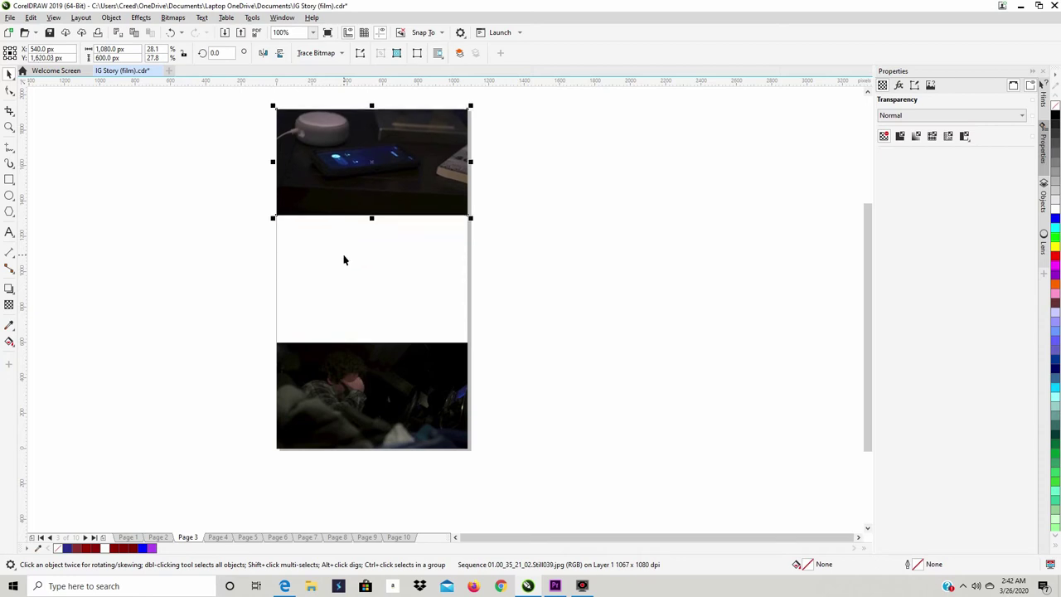
{"action": "left_click", "coordinate": [540, 219]}
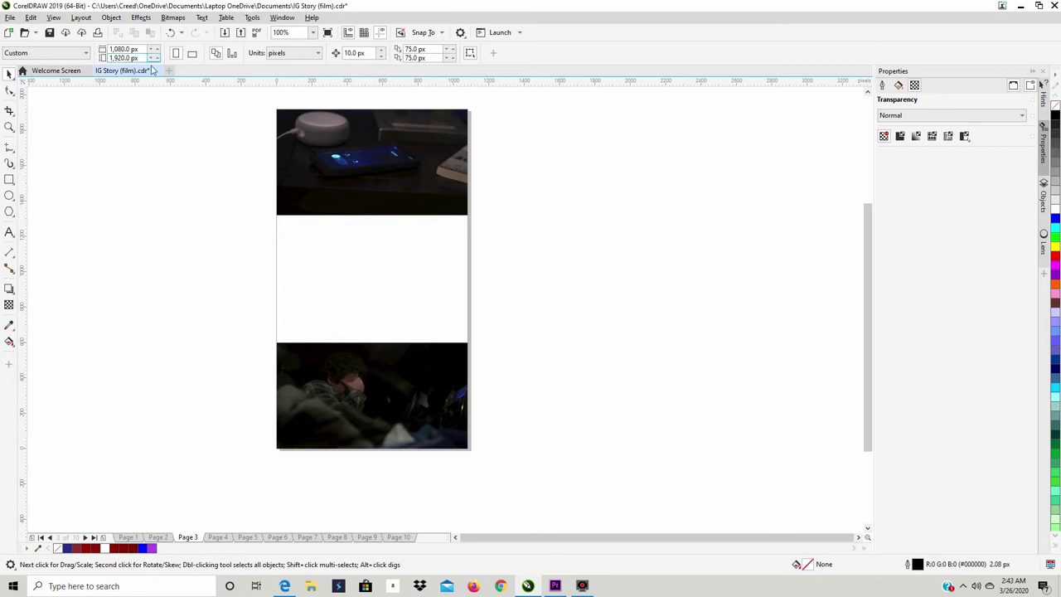
Step: Set the phone still's height to 650 px and nudge it back to the page's top edge, at Y 1,600.03 px
{"action": "left_click", "coordinate": [339, 170]}
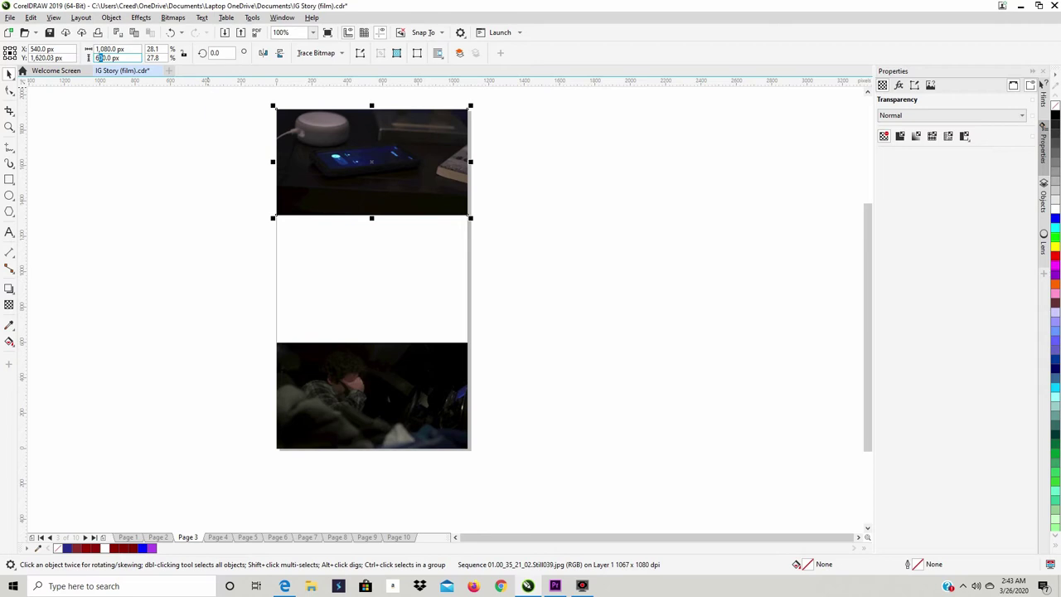
{"action": "type", "text": "650"}
{"action": "key", "text": "Return"}
{"action": "key", "text": "Down"}
{"action": "key", "text": "Down"}
{"action": "key", "text": "Down"}
{"action": "key", "text": "Down"}
{"action": "key", "text": "Up"}
{"action": "key", "text": "Up"}
{"action": "key", "text": "Up"}
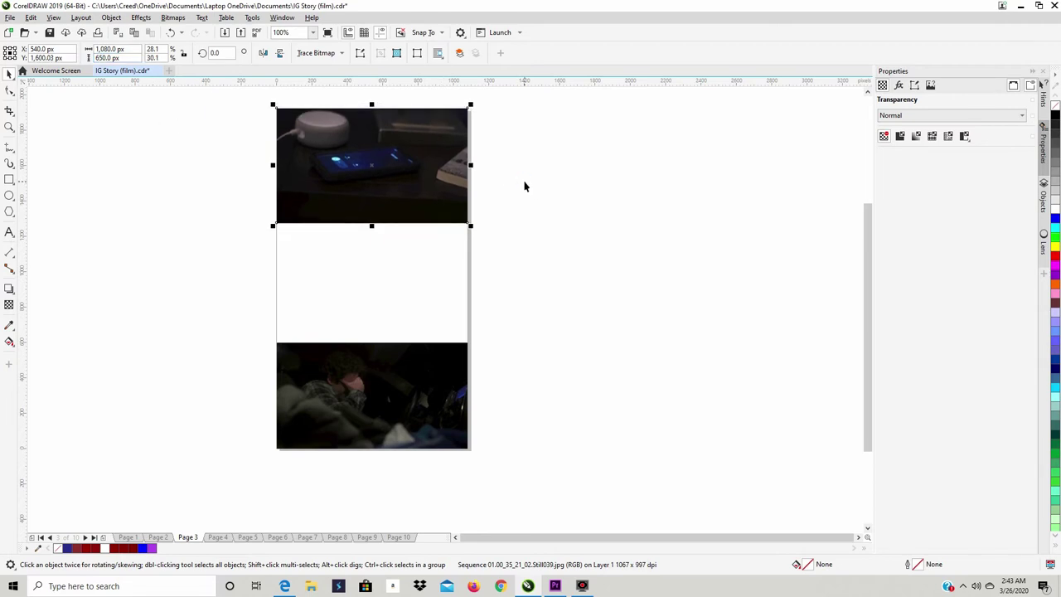
Step: Set the height of the still of the person in the dark to 650 px, align it with the page's bottom edge and deselect it
{"action": "left_click", "coordinate": [348, 390]}
{"action": "left_click_drag", "start_coordinate": [110, 58], "coordinate": [98, 58]}
{"action": "type", "text": "65"}
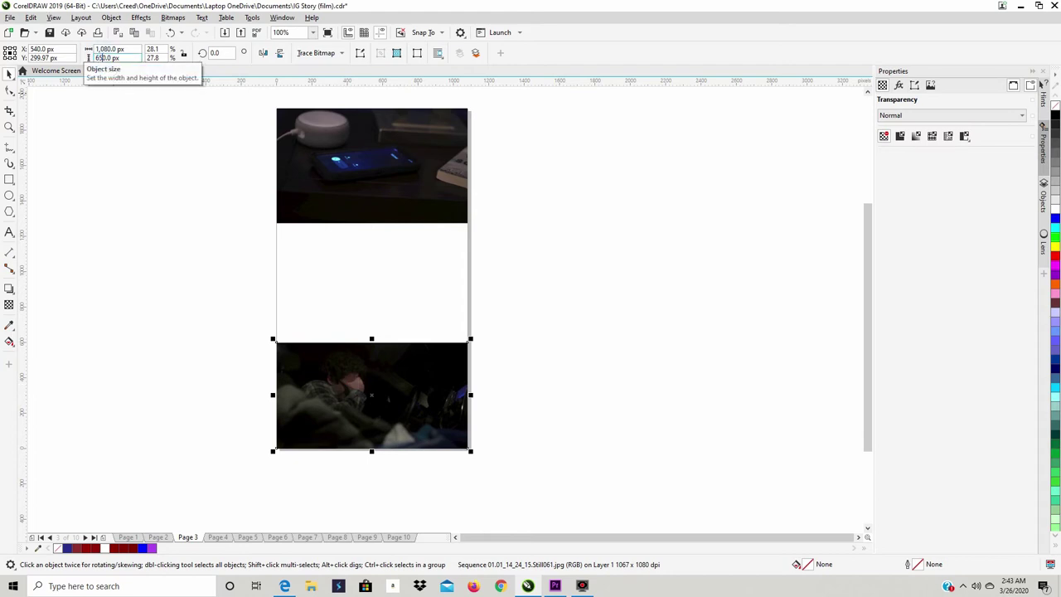
{"action": "key", "text": "Return"}
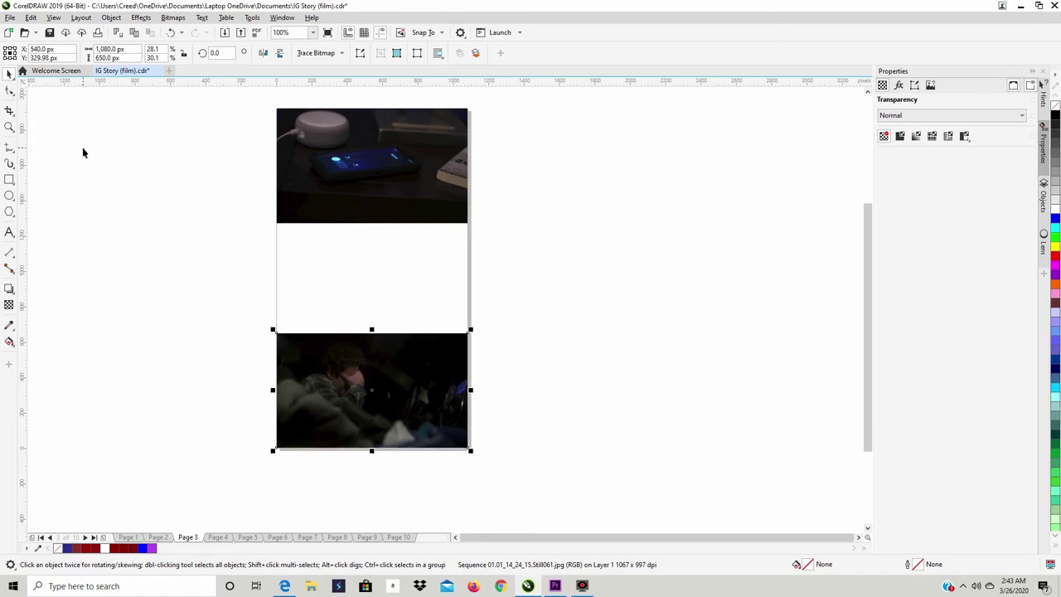
{"action": "left_click", "coordinate": [618, 233]}
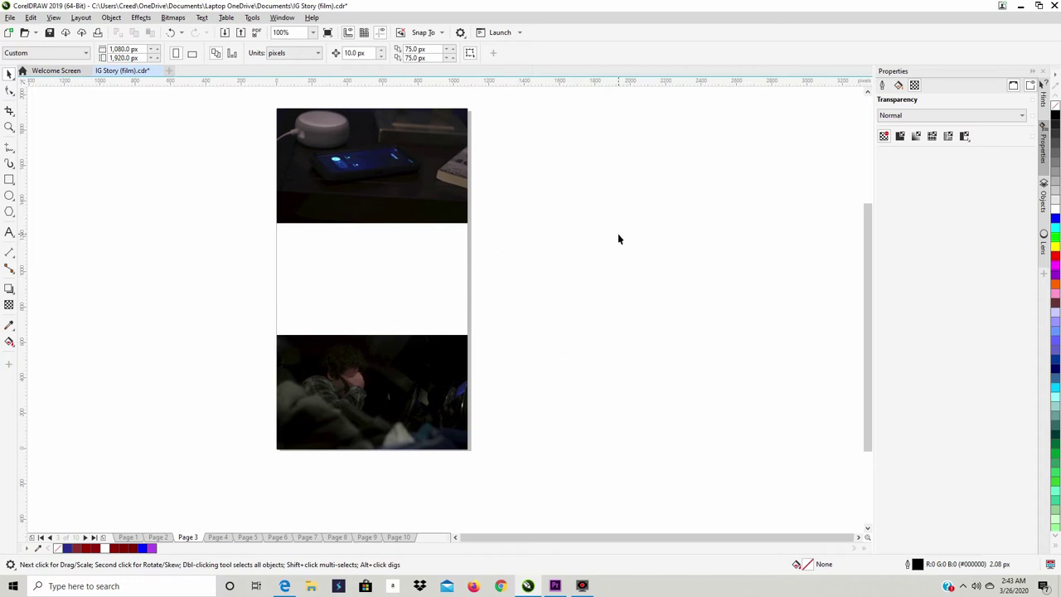
Step: Start an import and browse the Close Call folder with its files displayed as icons
{"action": "right_click", "coordinate": [558, 237]}
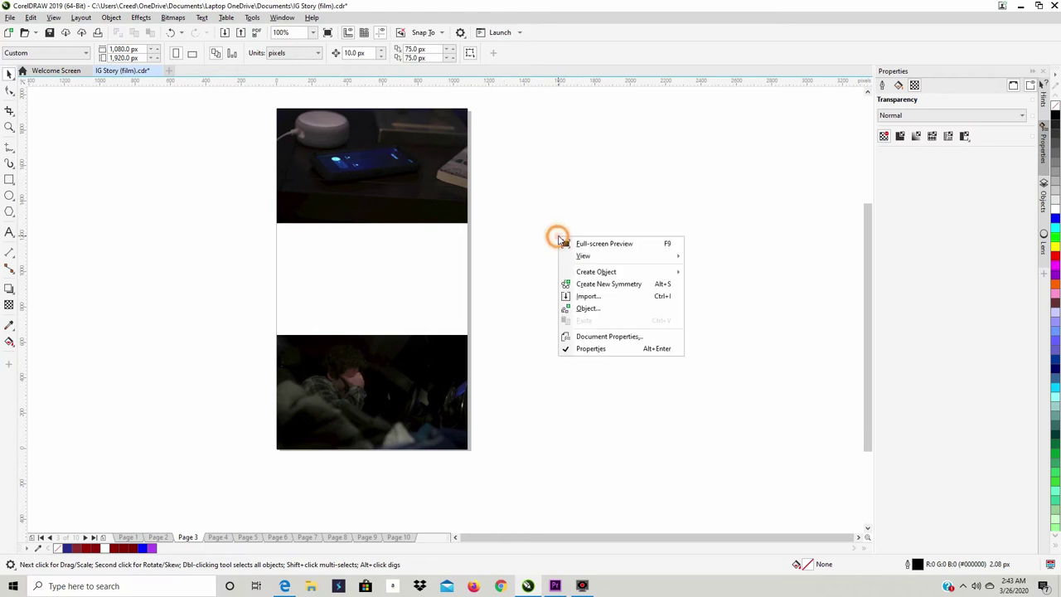
{"action": "left_click", "coordinate": [607, 295]}
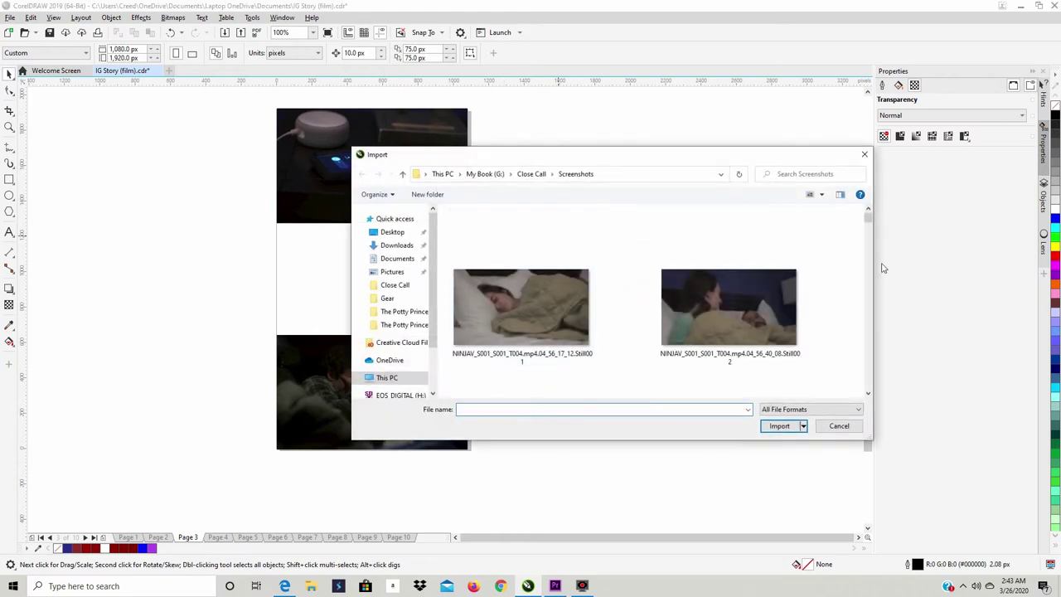
{"action": "left_click", "coordinate": [533, 175]}
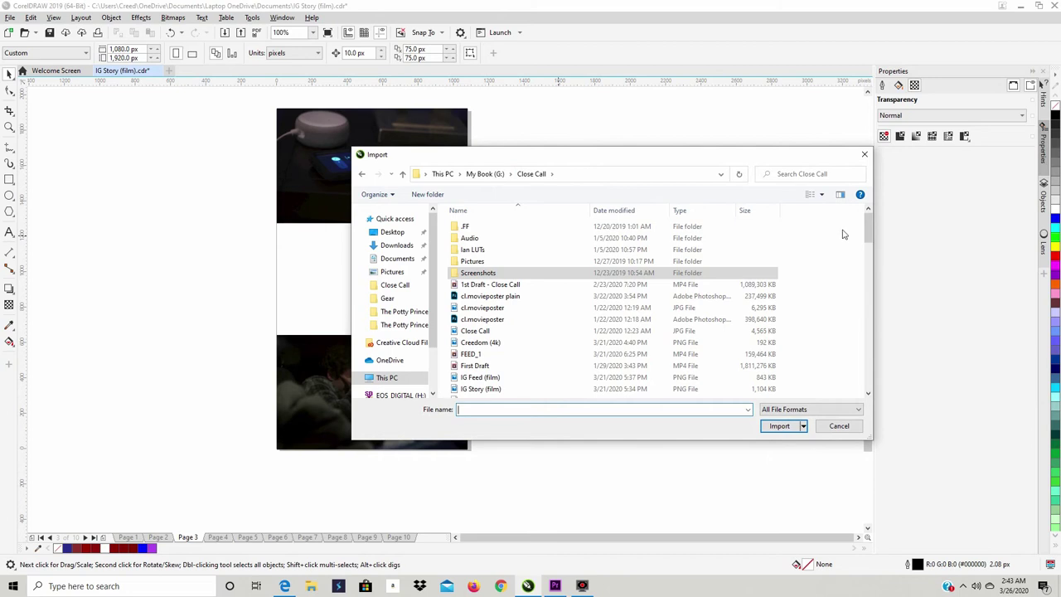
{"action": "right_click", "coordinate": [834, 232]}
{"action": "mouse_move", "coordinate": [846, 240]}
{"action": "left_click", "coordinate": [796, 250]}
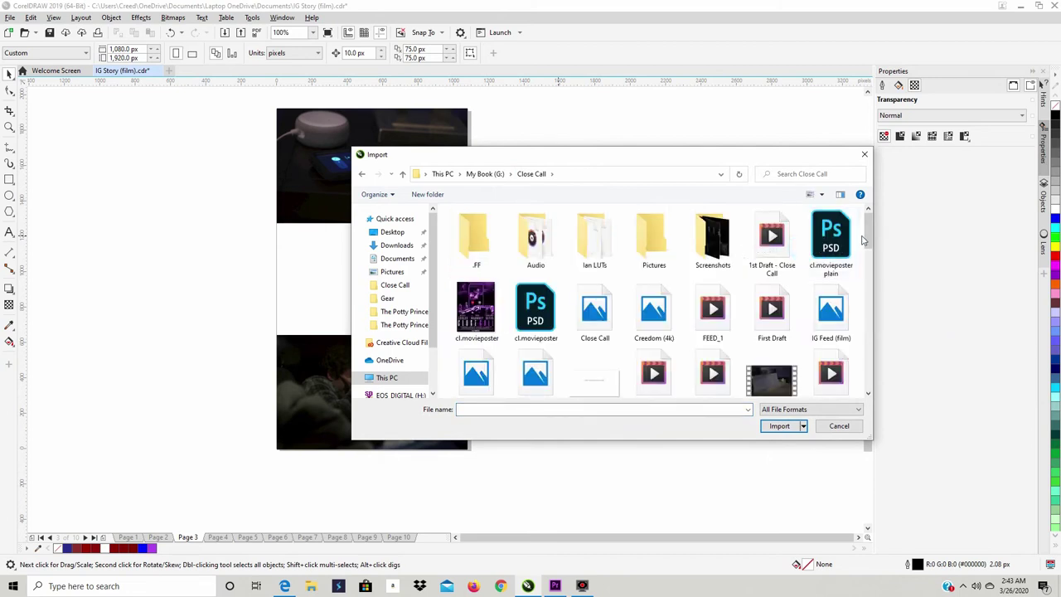
{"action": "left_click_drag", "start_coordinate": [866, 236], "coordinate": [877, 375]}
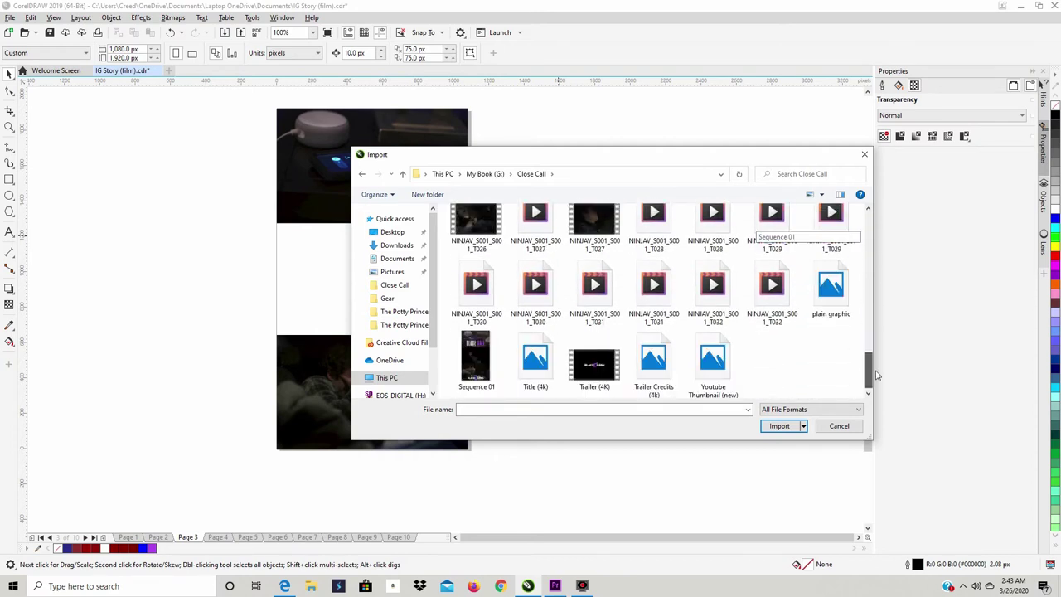
{"action": "left_click_drag", "start_coordinate": [877, 375], "coordinate": [871, 232]}
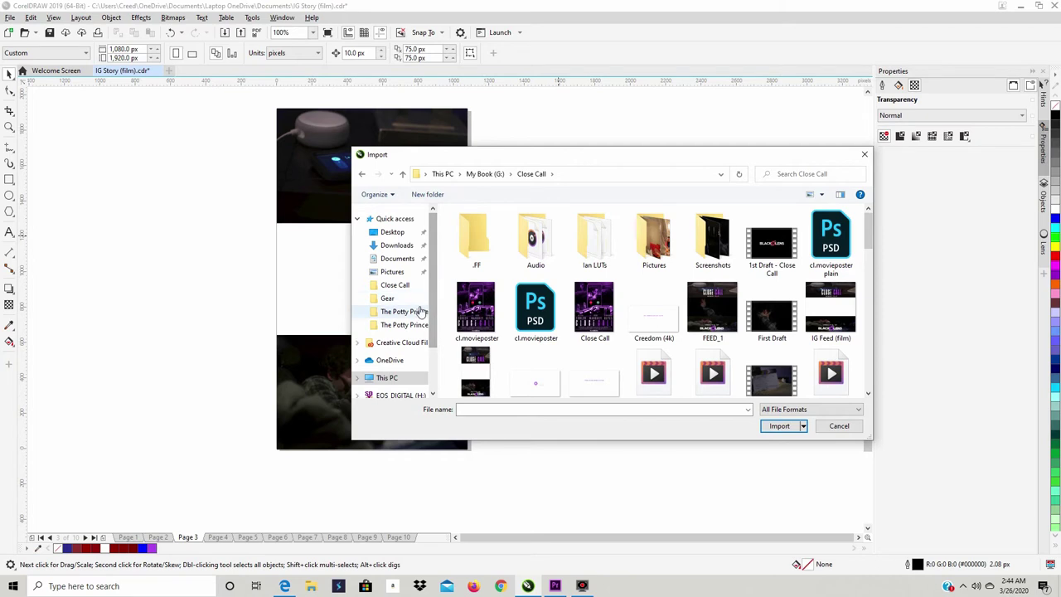
Step: Choose the Cinema Logo (white) image from the Business folder's Black Lens Cinema subfolder for import
{"action": "left_click", "coordinate": [390, 298]}
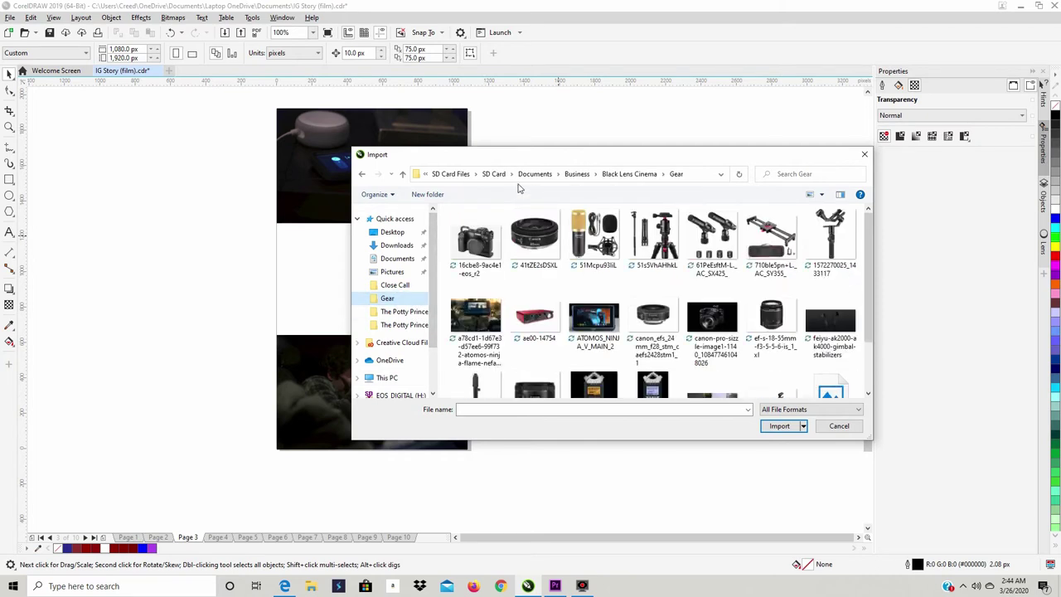
{"action": "left_click", "coordinate": [567, 173]}
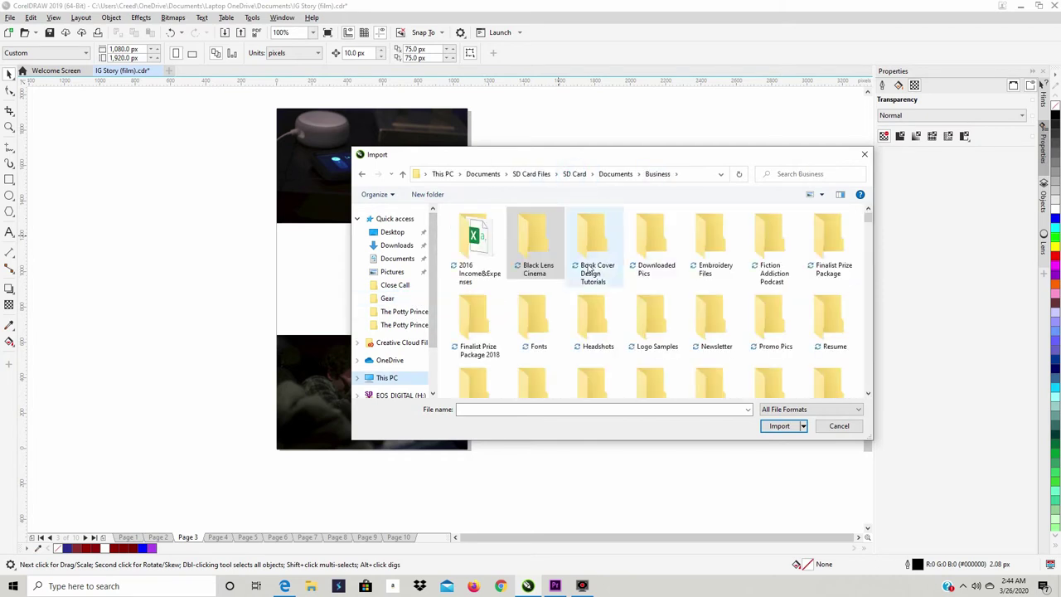
{"action": "double_click", "coordinate": [545, 256]}
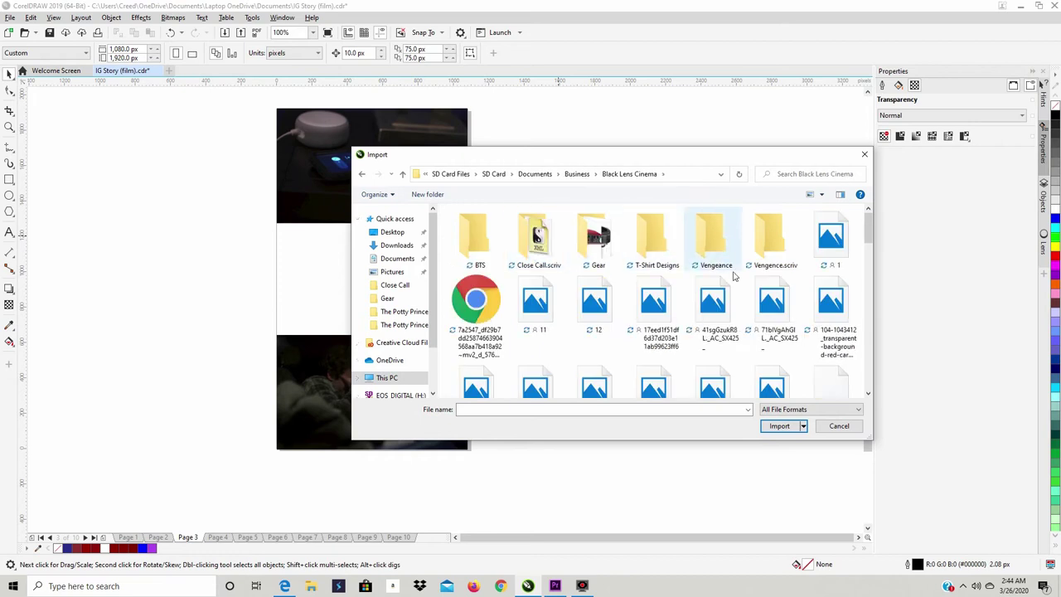
{"action": "scroll", "coordinate": [798, 307], "scroll_direction": "down", "scroll_amount": 3}
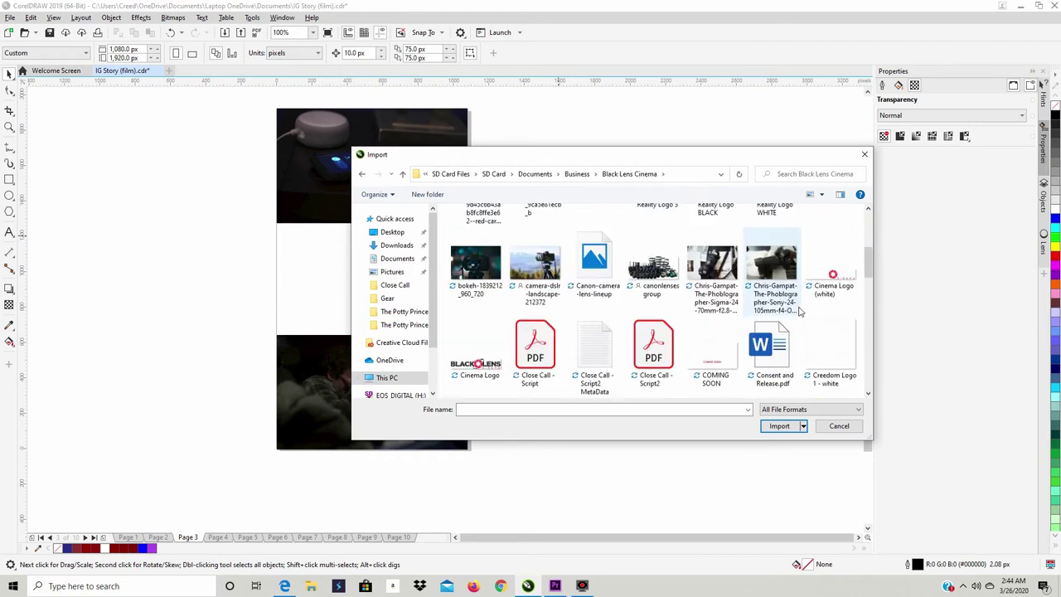
{"action": "scroll", "coordinate": [800, 312], "scroll_direction": "up", "scroll_amount": 1}
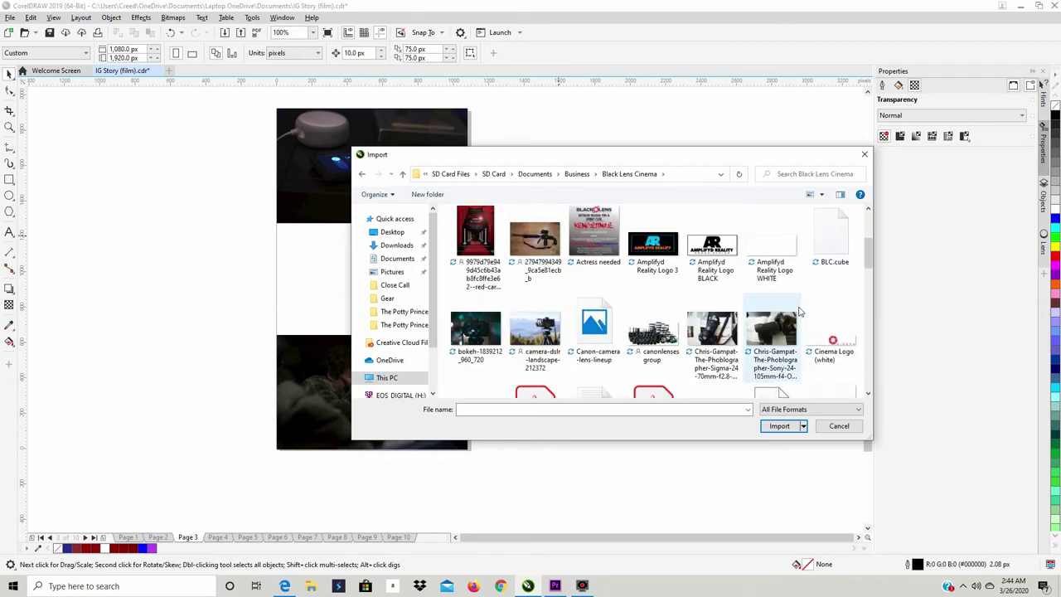
{"action": "scroll", "coordinate": [800, 312], "scroll_direction": "down", "scroll_amount": 1}
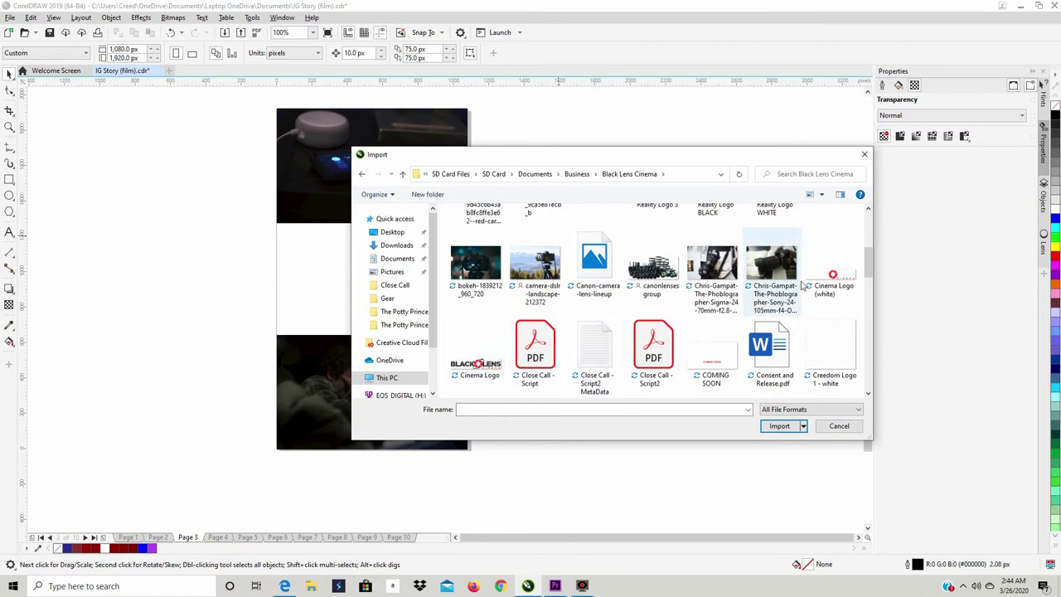
{"action": "double_click", "coordinate": [832, 274]}
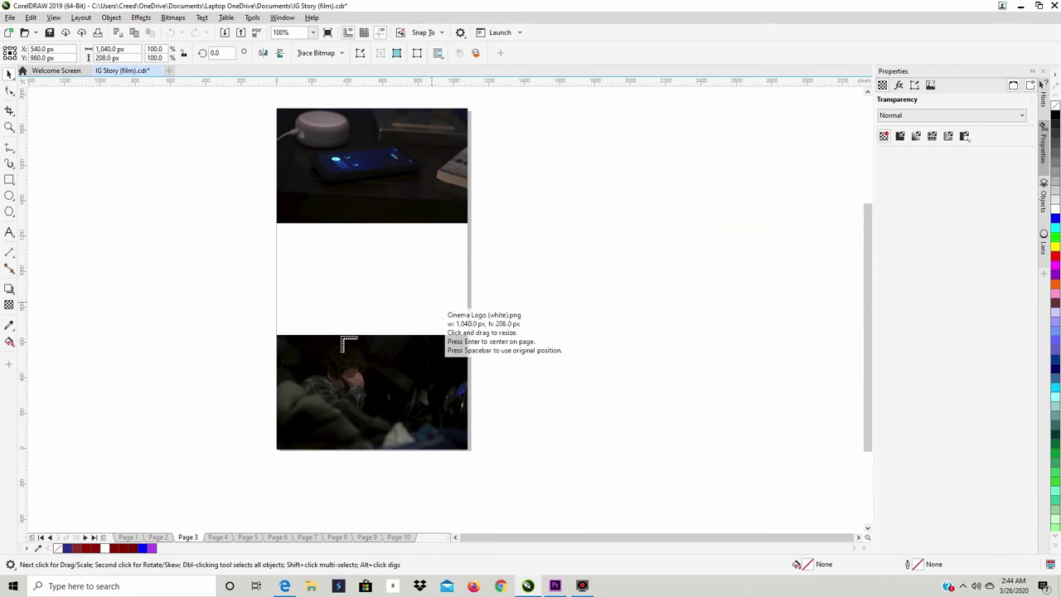
Step: Place the white cinema logo over the lower still and scale it to about 974 by 195 px within the page width
{"action": "left_click", "coordinate": [308, 361]}
{"action": "left_click_drag", "start_coordinate": [424, 379], "coordinate": [402, 381]}
{"action": "left_click_drag", "start_coordinate": [470, 363], "coordinate": [461, 363]}
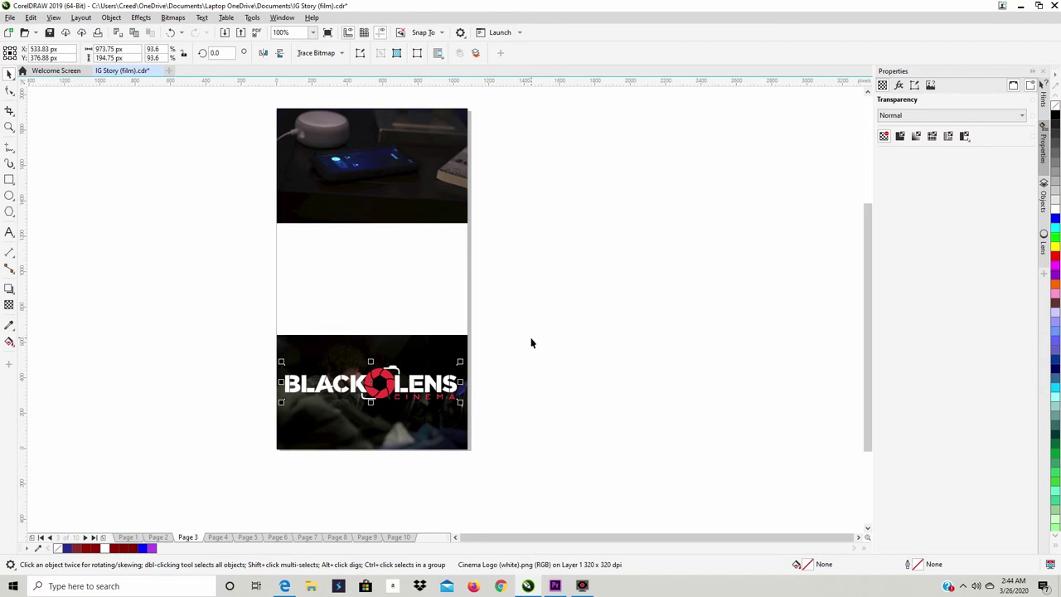
Step: Import the Close Call poster image from the Close Call folder and place it beside the page at its original size
{"action": "right_click", "coordinate": [556, 211]}
{"action": "left_click", "coordinate": [580, 266]}
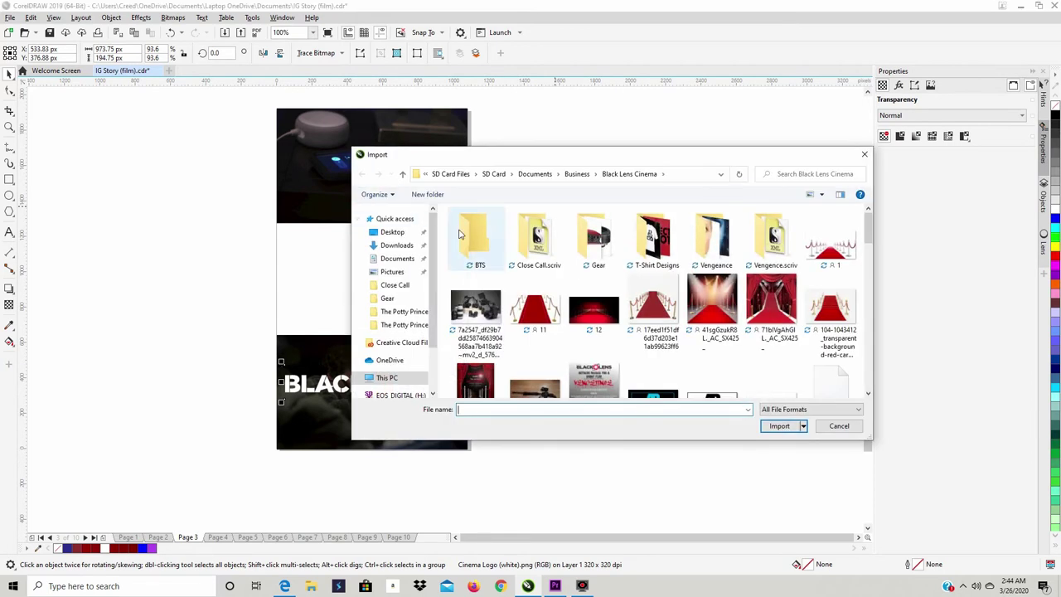
{"action": "left_click", "coordinate": [395, 285]}
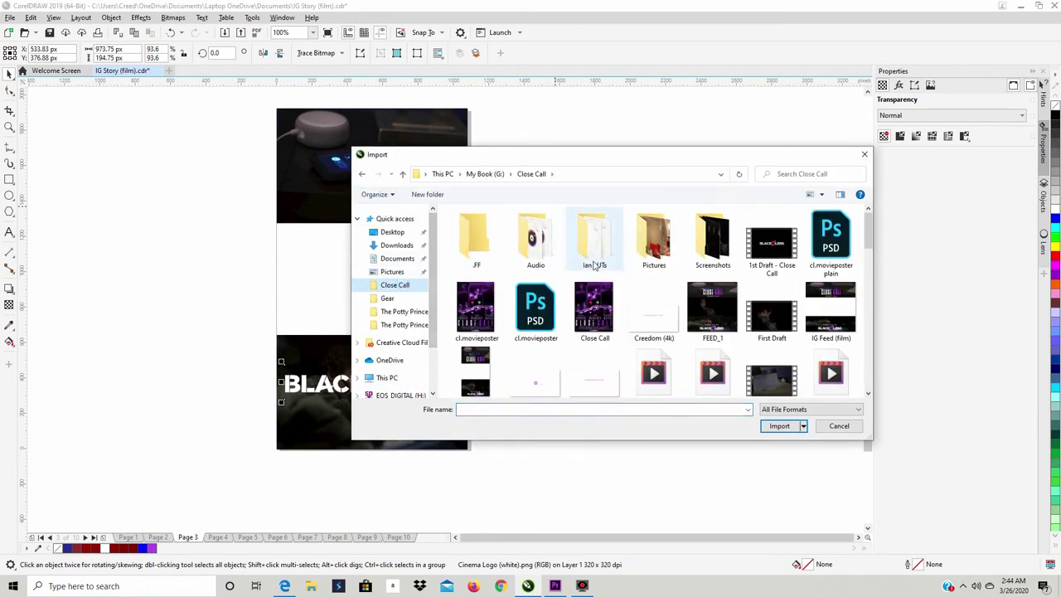
{"action": "double_click", "coordinate": [595, 306]}
{"action": "left_click", "coordinate": [524, 181]}
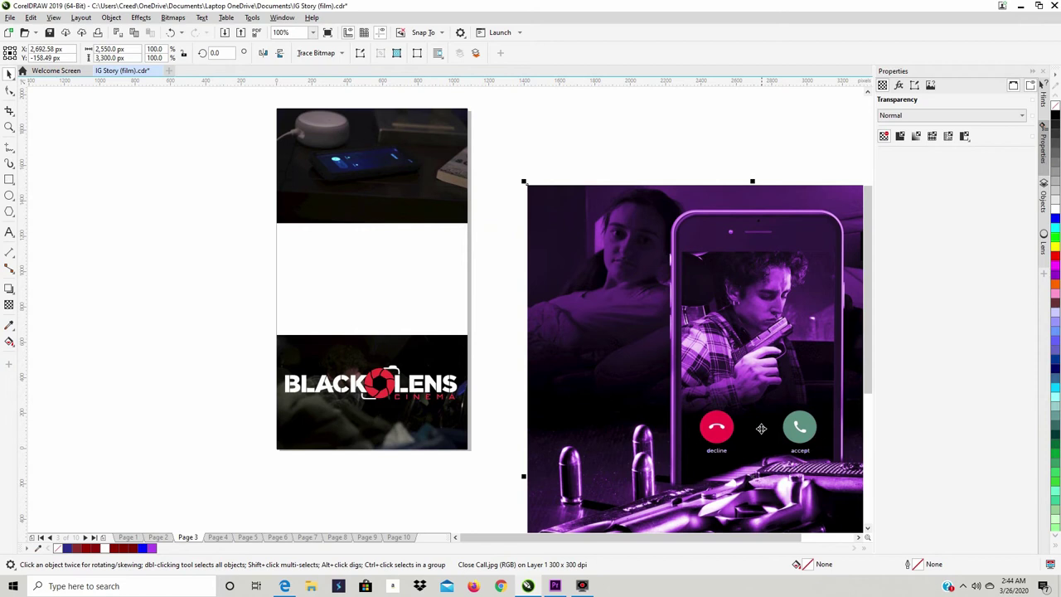
Step: Scale the Close Call poster to roughly the page's height, position it just beside the page and deselect it
{"action": "left_click_drag", "start_coordinate": [728, 397], "coordinate": [656, 309]}
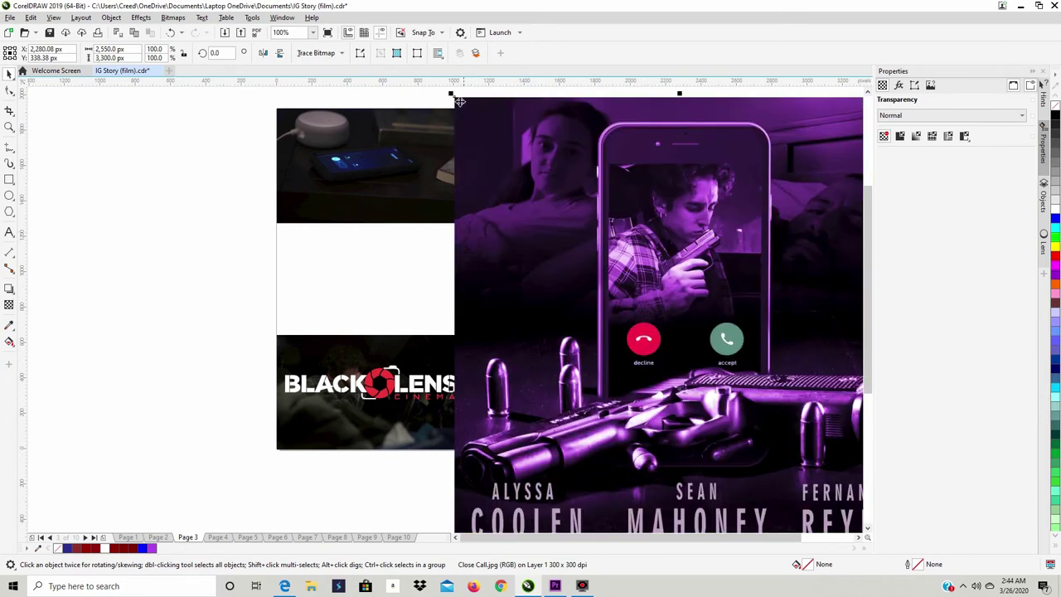
{"action": "left_click_drag", "start_coordinate": [452, 93], "coordinate": [746, 475]}
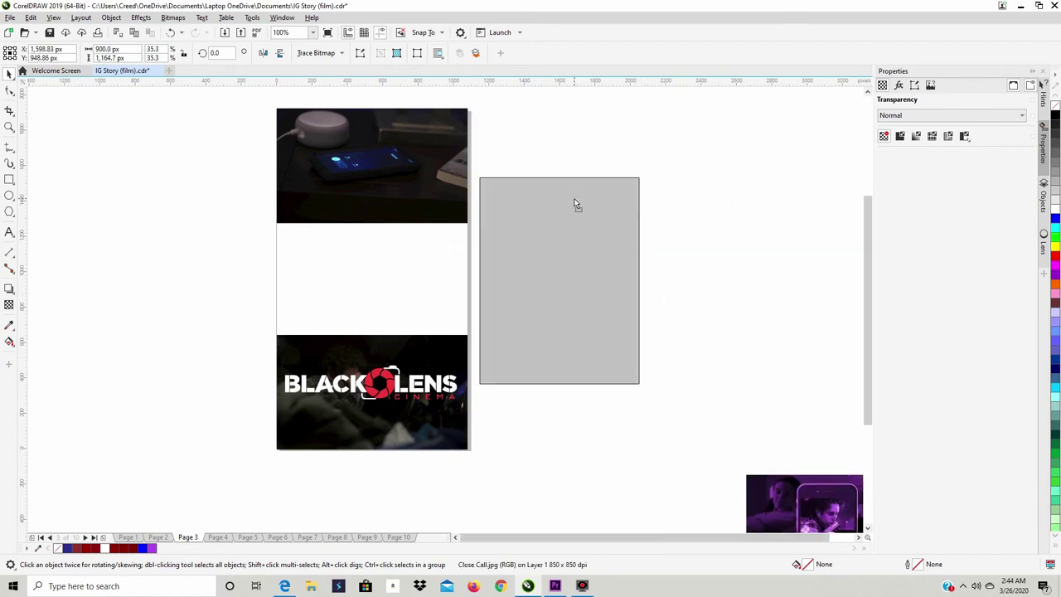
{"action": "left_click_drag", "start_coordinate": [644, 386], "coordinate": [787, 505]}
{"action": "left_click_drag", "start_coordinate": [580, 383], "coordinate": [580, 312]}
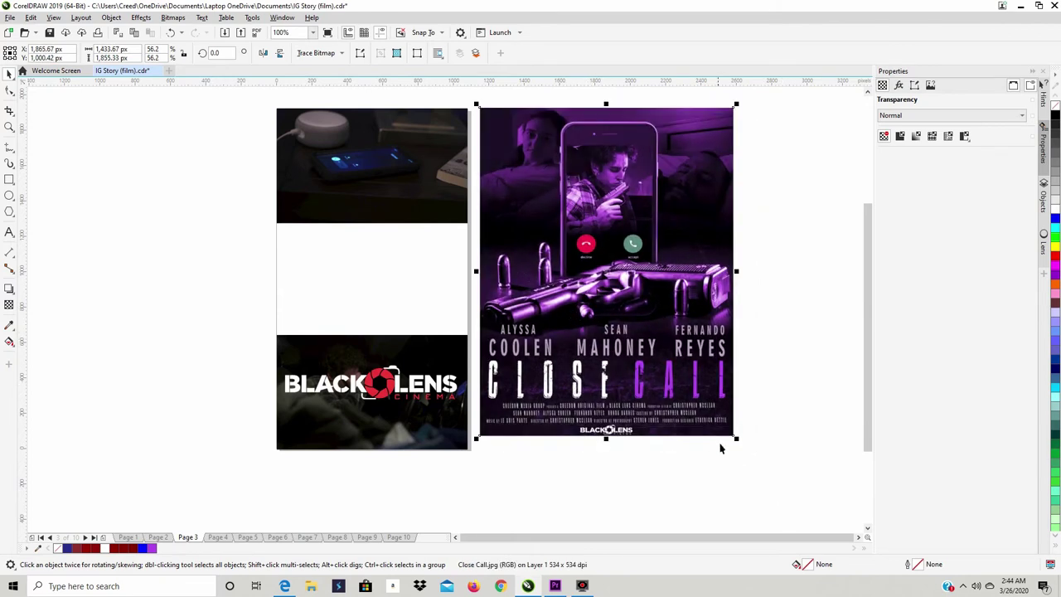
{"action": "left_click_drag", "start_coordinate": [738, 439], "coordinate": [759, 456]}
{"action": "left_click", "coordinate": [811, 366]}
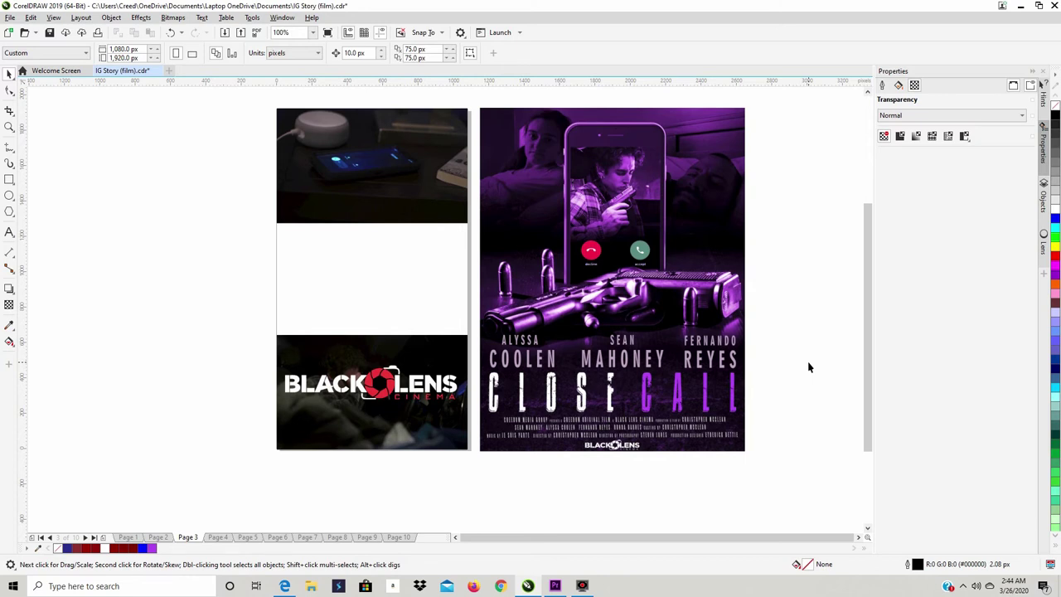
{"action": "left_click", "coordinate": [400, 395]}
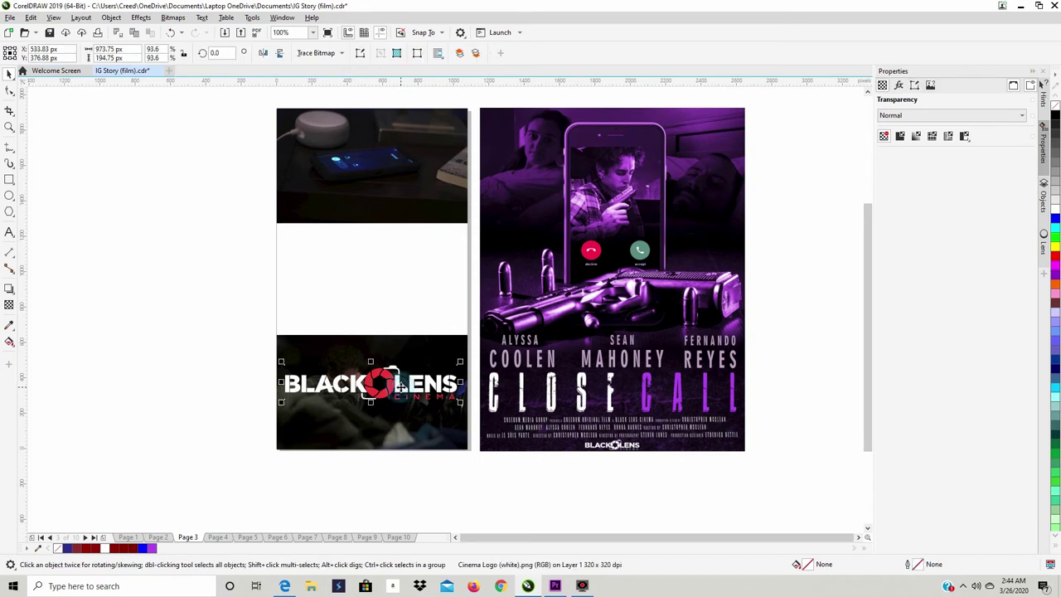
{"action": "left_click_drag", "start_coordinate": [677, 481], "coordinate": [564, 442]}
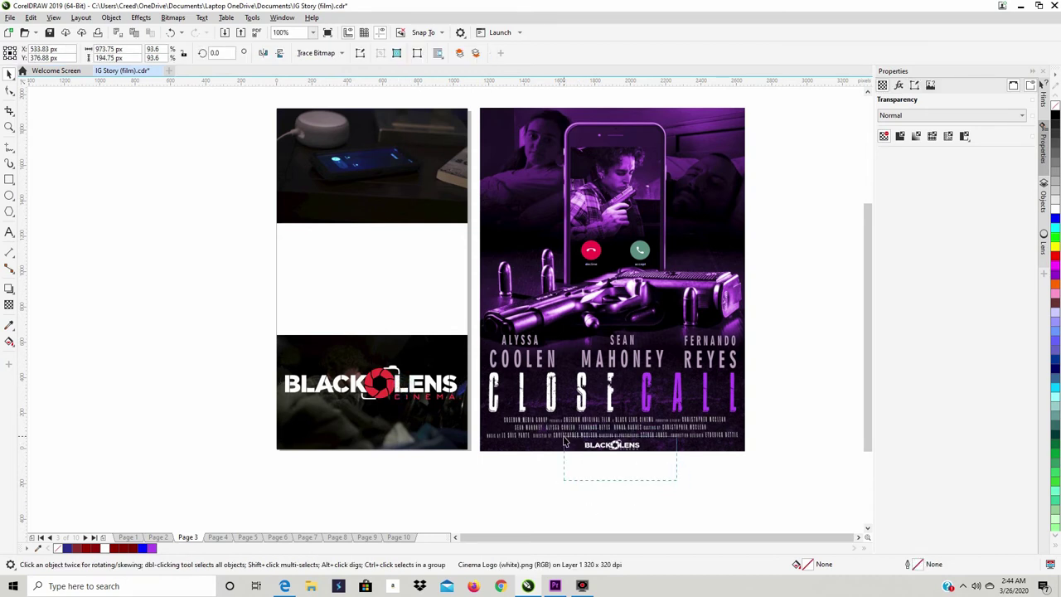
{"action": "left_click_drag", "start_coordinate": [564, 442], "coordinate": [592, 465]}
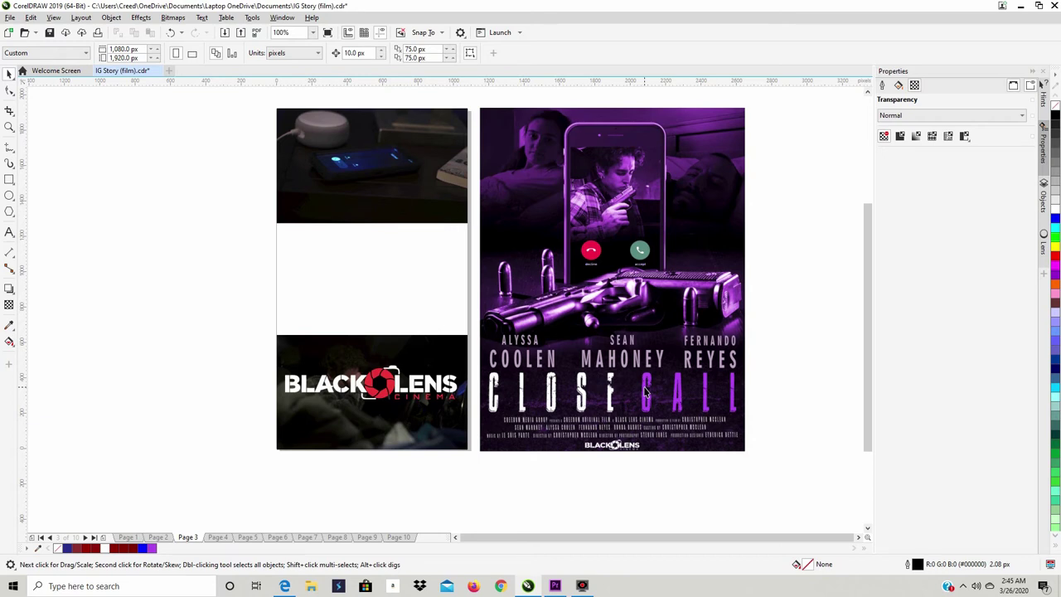
{"action": "right_click", "coordinate": [58, 203]}
{"action": "left_click", "coordinate": [142, 159]}
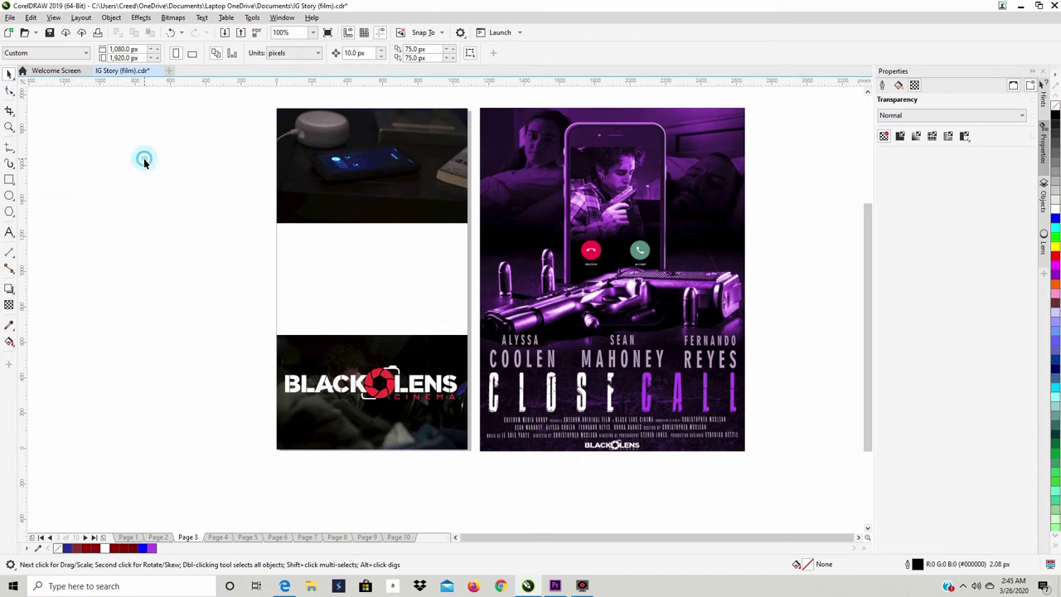
Step: Add the artistic text "CLOSE CALL" in 24 pt Arial on the empty area outside the page, opposite the poster
{"action": "left_click", "coordinate": [9, 232]}
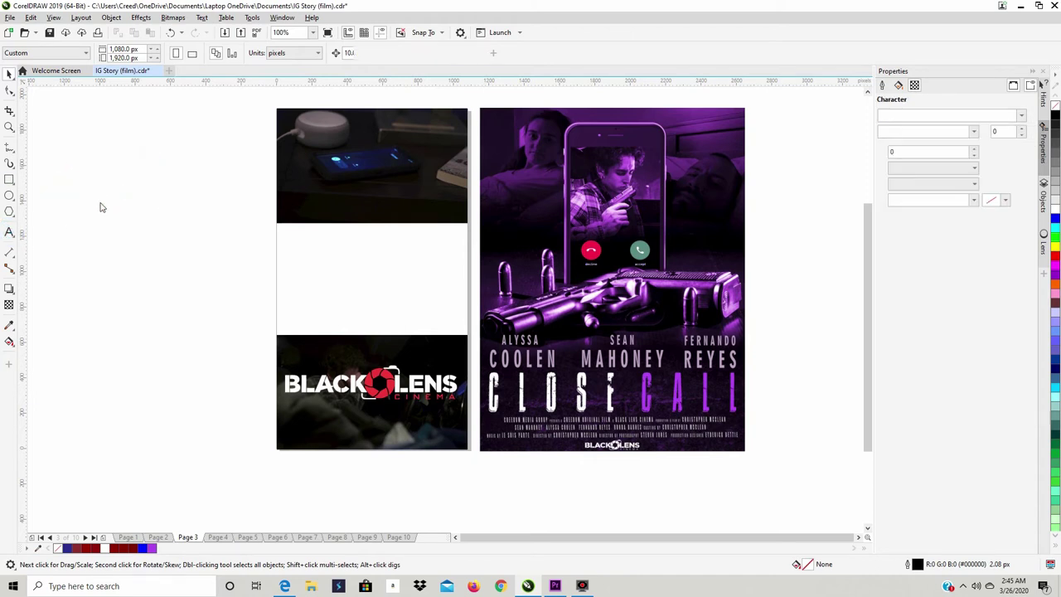
{"action": "left_click", "coordinate": [119, 186]}
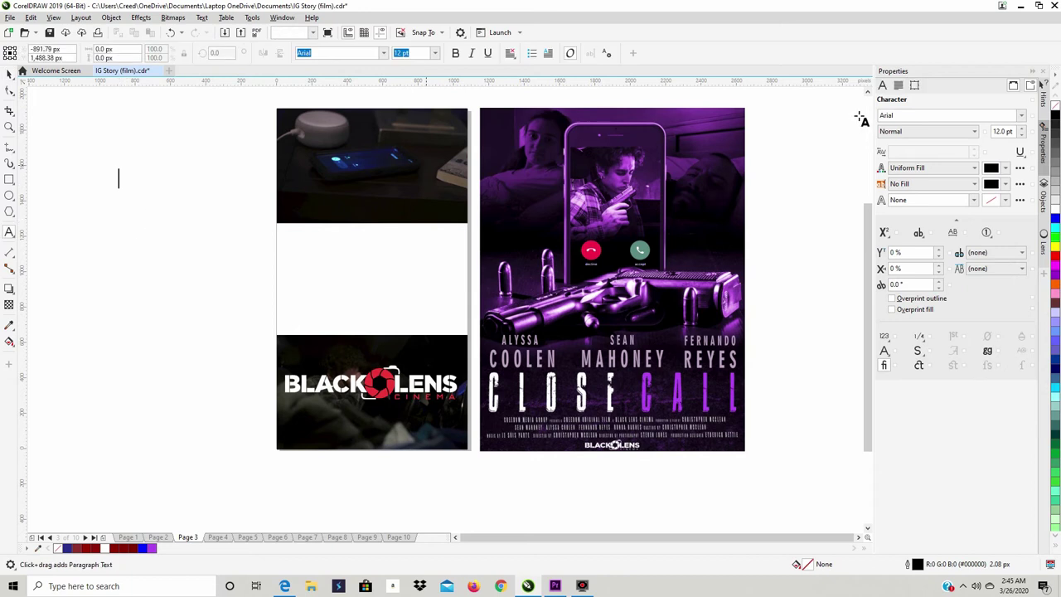
{"action": "type", "text": "CLOSE CALL"}
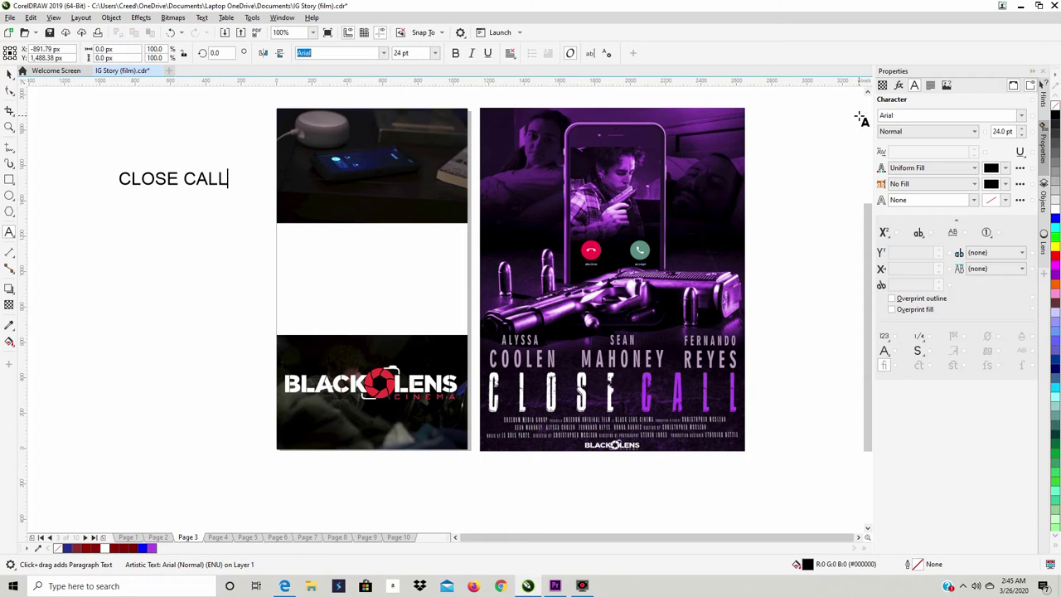
{"action": "key", "text": "Escape"}
Step: Add a separate artistic text "SHORT FILM" below the CLOSE CALL text
{"action": "left_click", "coordinate": [97, 248]}
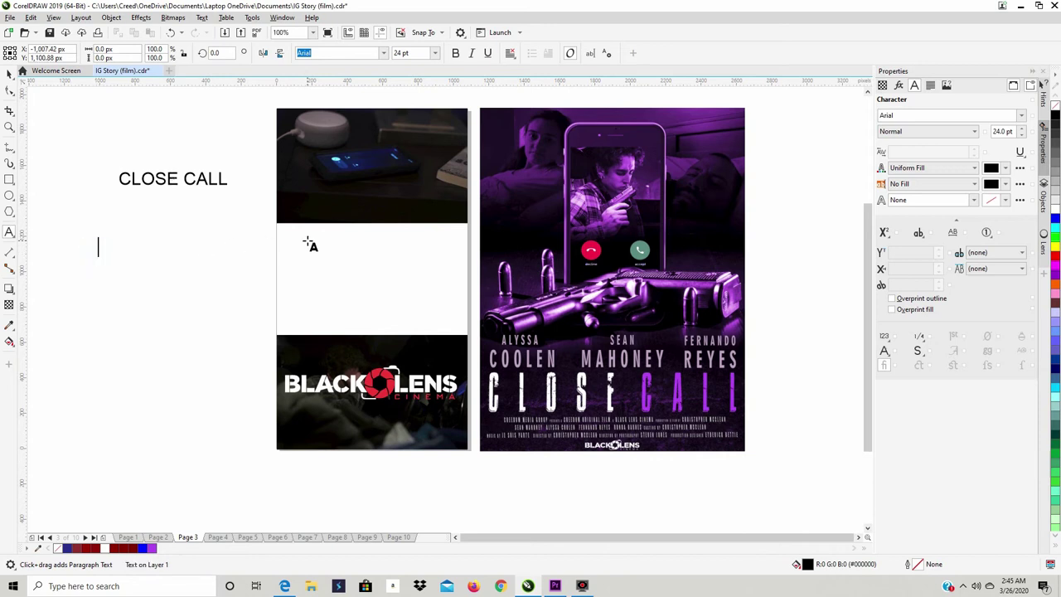
{"action": "type", "text": "s"}
{"action": "key", "text": "BackSpace"}
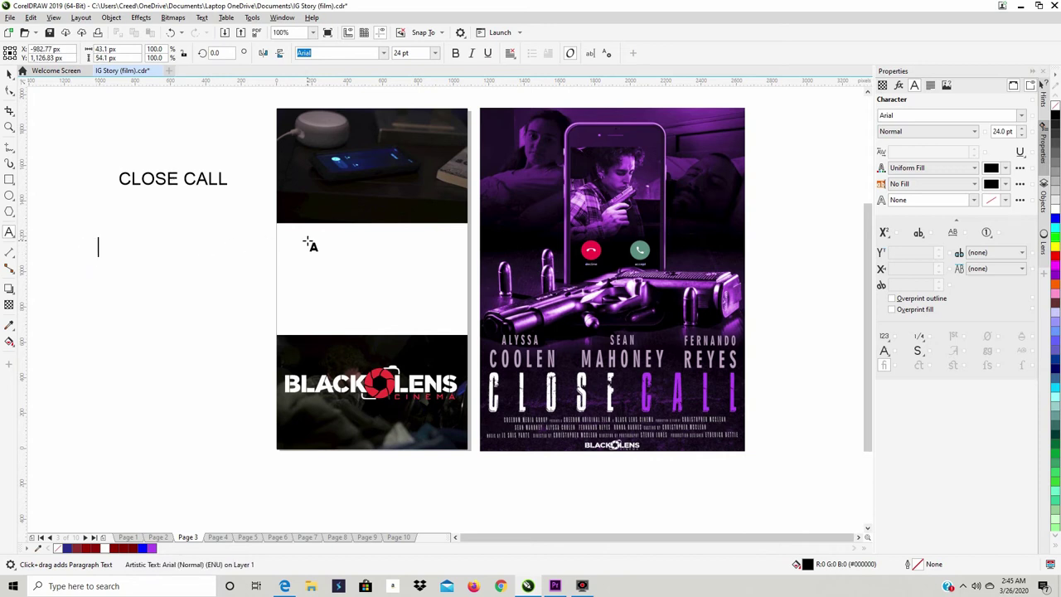
{"action": "type", "text": "HORT"}
{"action": "key", "text": "BackSpace"}
{"action": "key", "text": "BackSpace"}
{"action": "key", "text": "BackSpace"}
{"action": "key", "text": "BackSpace"}
{"action": "type", "text": "SHORT FILM"}
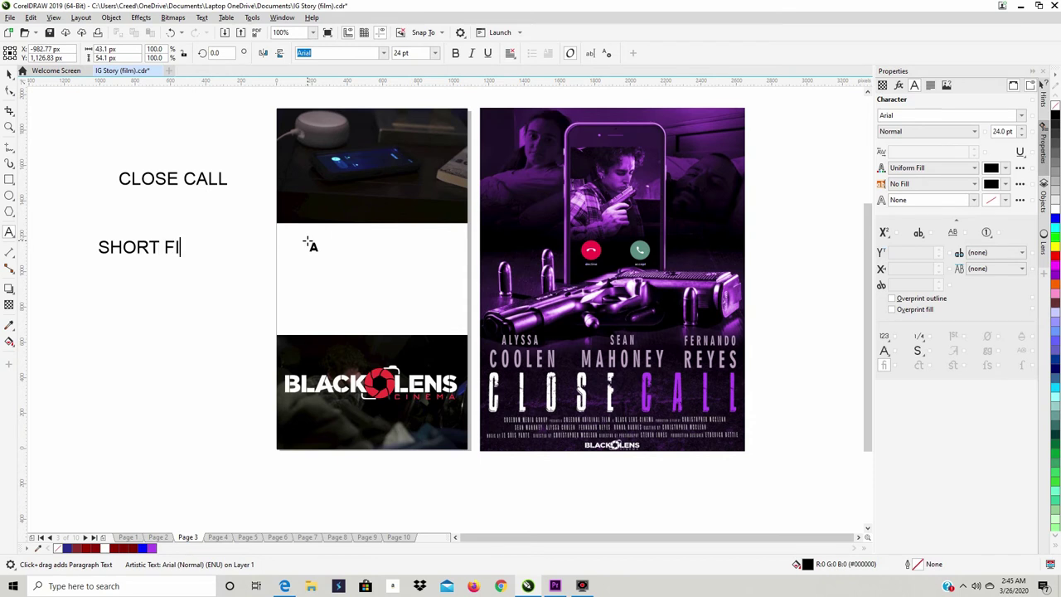
Step: Add a separate artistic text "DIRECTED BY" below SHORT FILM and finish text entry
{"action": "left_click", "coordinate": [99, 299]}
{"action": "type", "text": "DIR"}
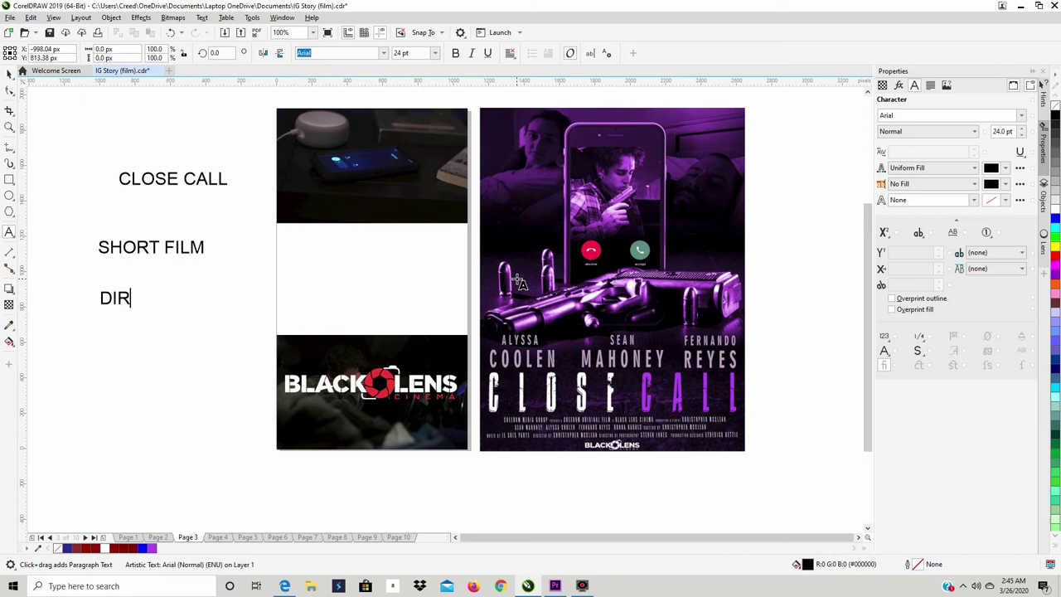
{"action": "type", "text": "ECTED BY:"}
{"action": "left_click", "coordinate": [10, 73]}
{"action": "left_click", "coordinate": [9, 74]}
Step: Set the CLOSE CALL text in the THRASHER font and scale it up to about 685 px wide
{"action": "left_click", "coordinate": [195, 178]}
{"action": "left_click", "coordinate": [1024, 115]}
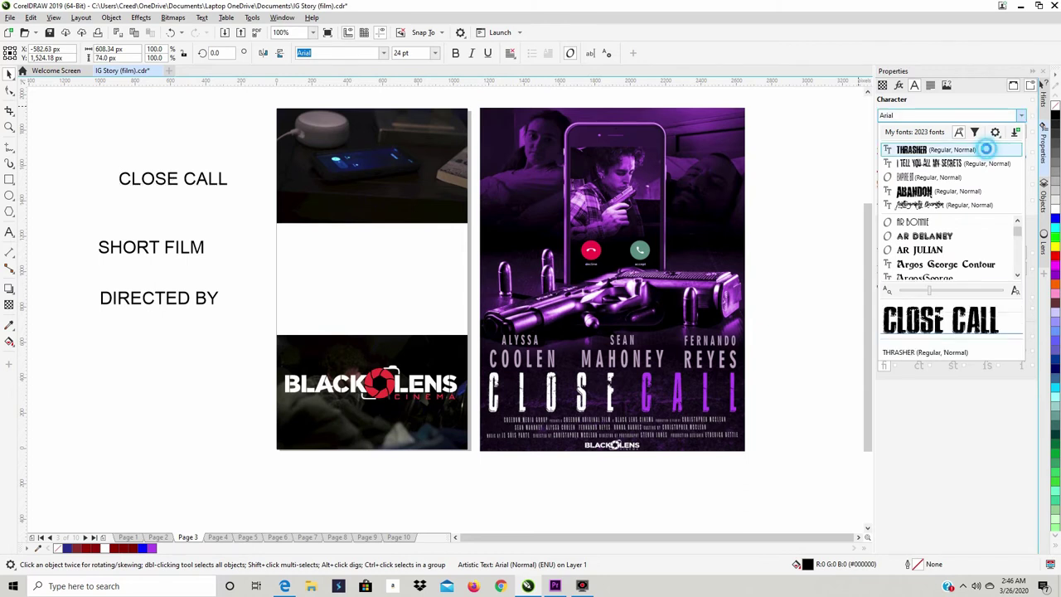
{"action": "left_click", "coordinate": [881, 151]}
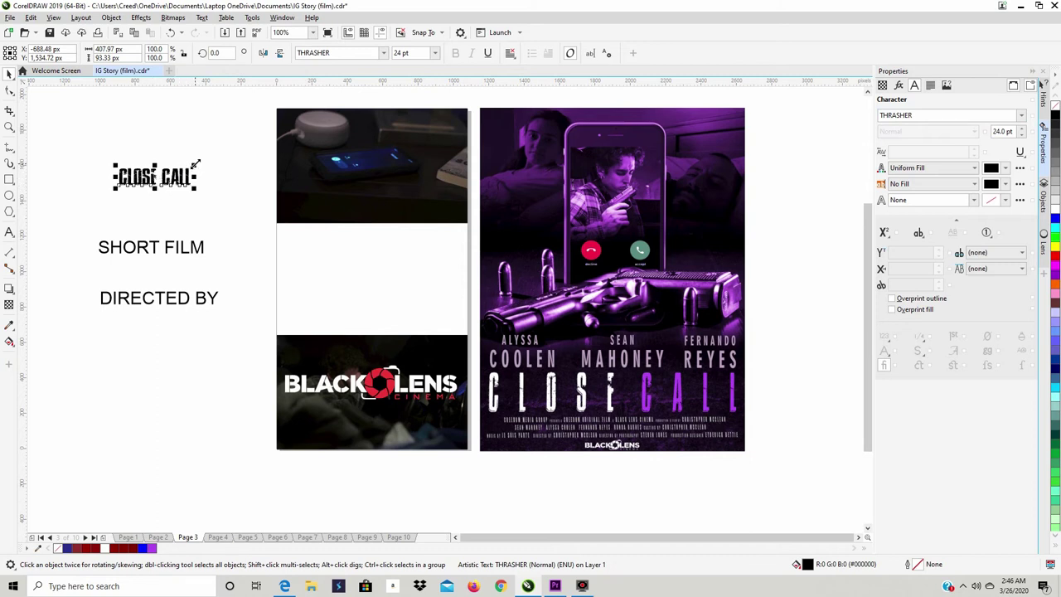
{"action": "left_click_drag", "start_coordinate": [197, 161], "coordinate": [245, 100]}
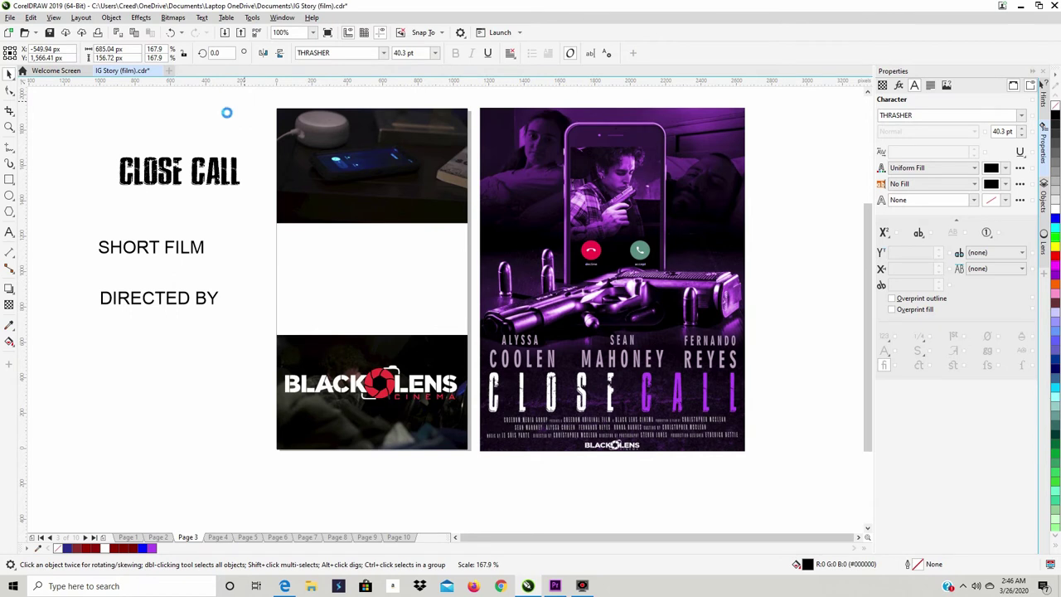
Step: Scale the CLOSE CALL text up proportionally to about 844 px wide
{"action": "left_click_drag", "start_coordinate": [117, 190], "coordinate": [98, 205]}
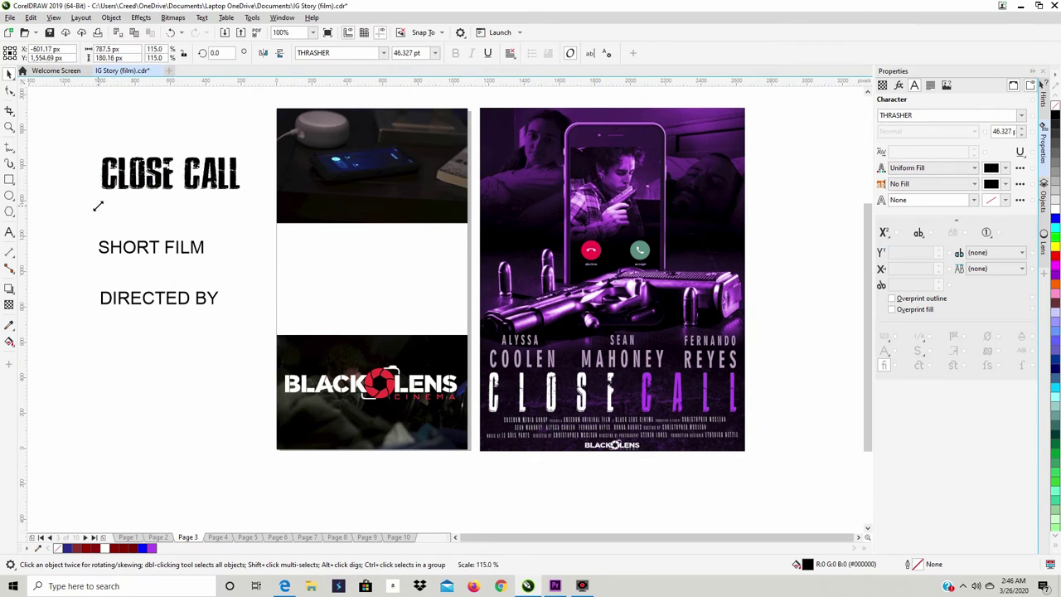
{"action": "left_click", "coordinate": [190, 201]}
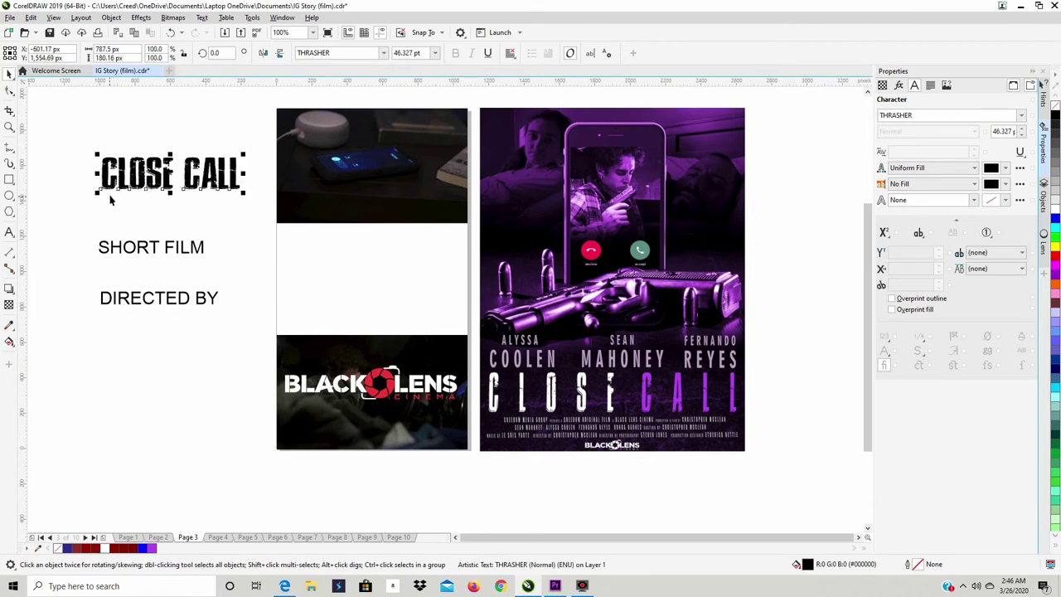
{"action": "left_click_drag", "start_coordinate": [97, 191], "coordinate": [87, 194]}
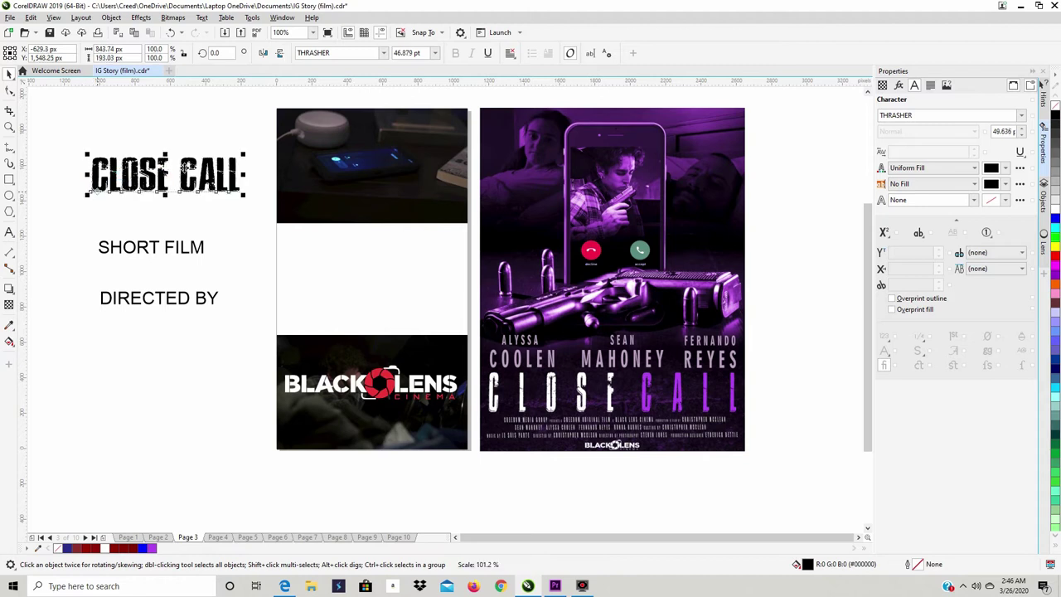
{"action": "double_click", "coordinate": [160, 177]}
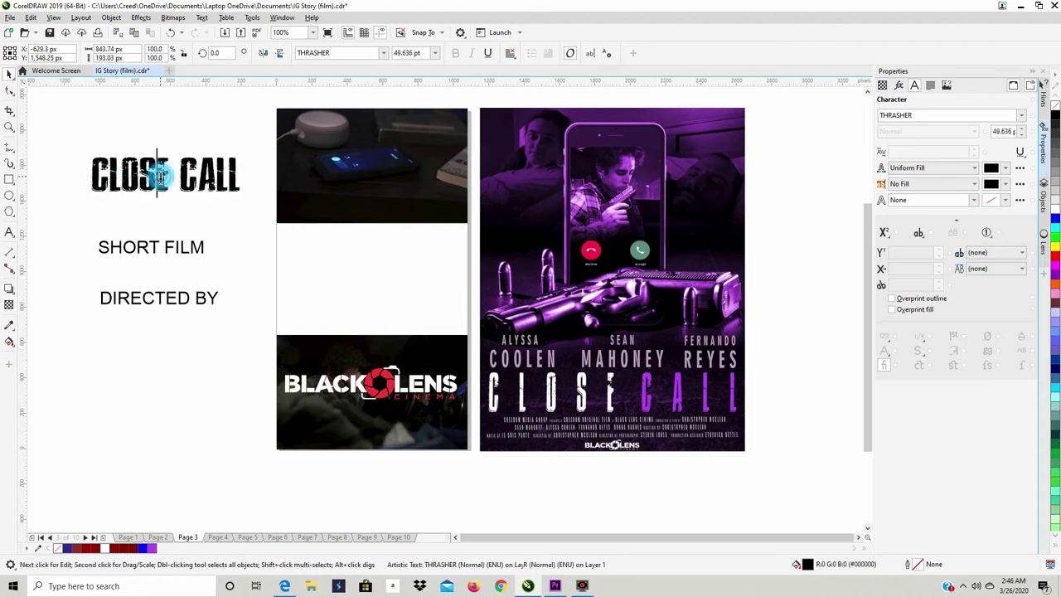
{"action": "triple_click", "coordinate": [160, 177]}
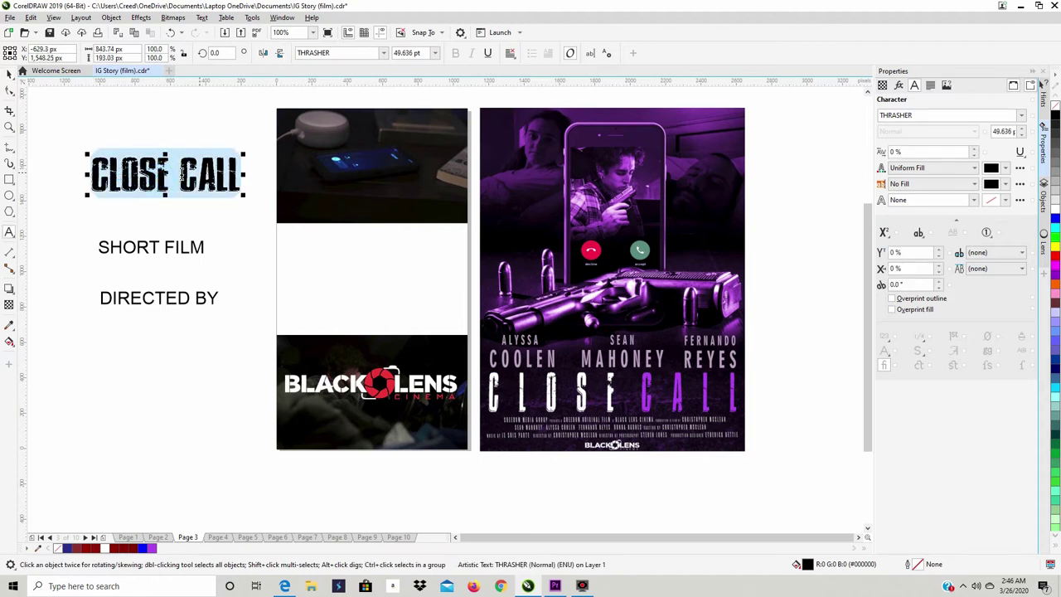
{"action": "left_click", "coordinate": [10, 73]}
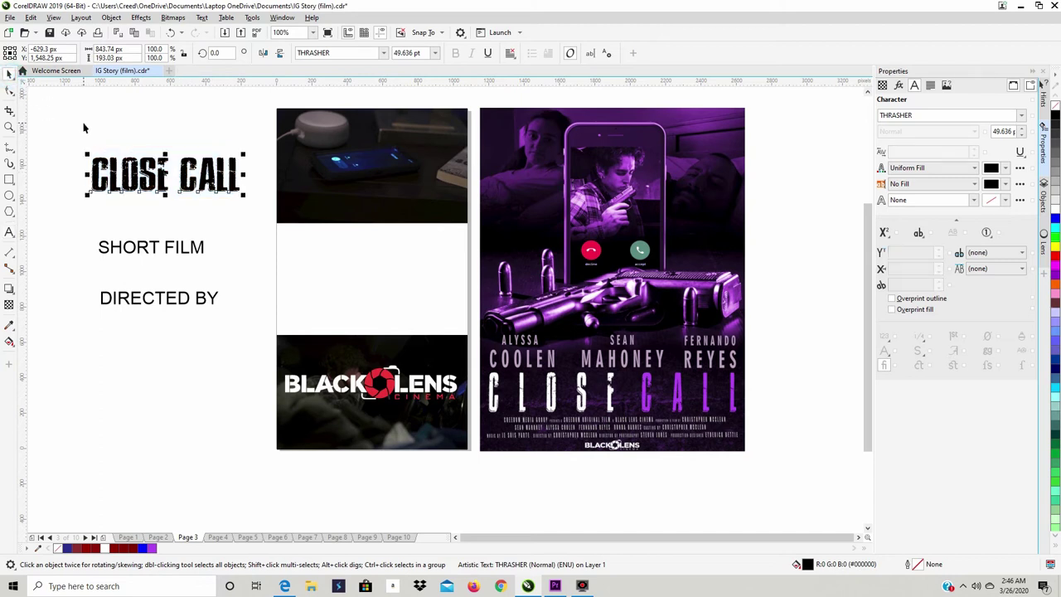
{"action": "left_click", "coordinate": [84, 131]}
Step: Increase the letter spacing of the whole CLOSE CALL text to 50%
{"action": "double_click", "coordinate": [126, 179]}
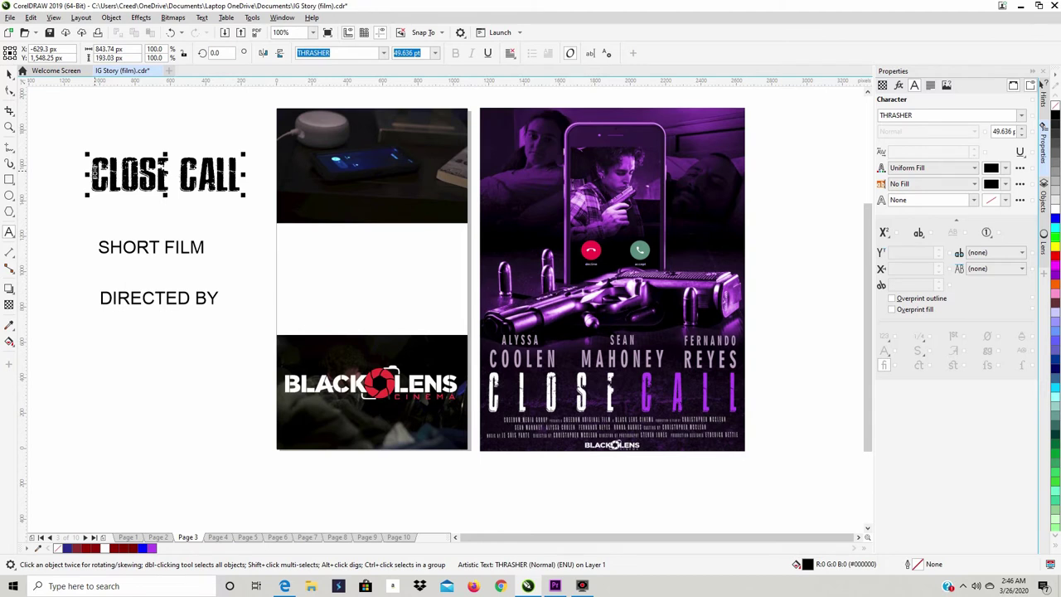
{"action": "left_click_drag", "start_coordinate": [91, 173], "coordinate": [260, 176]}
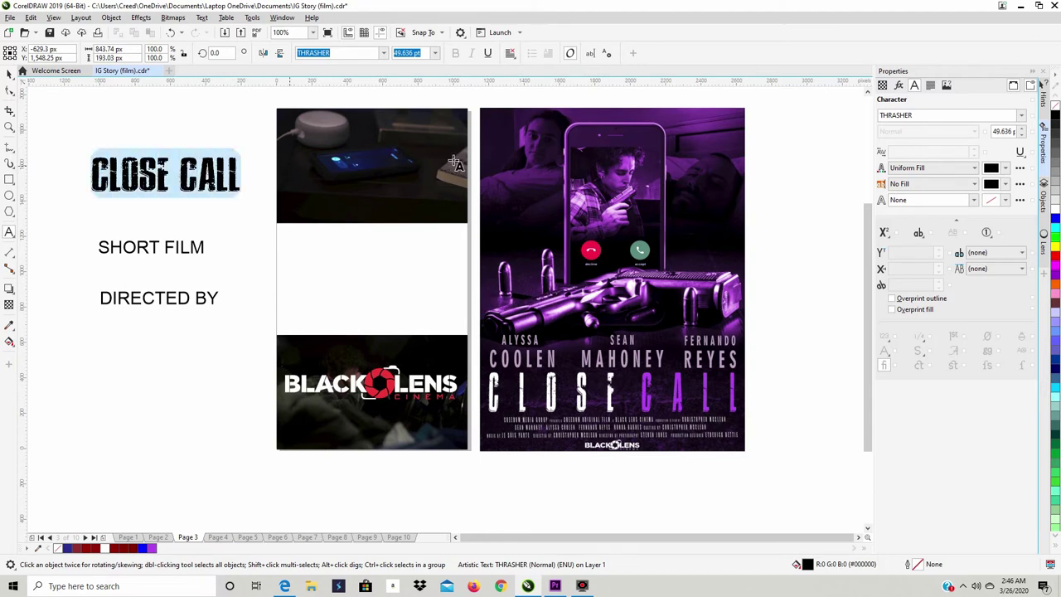
{"action": "left_click", "coordinate": [903, 152]}
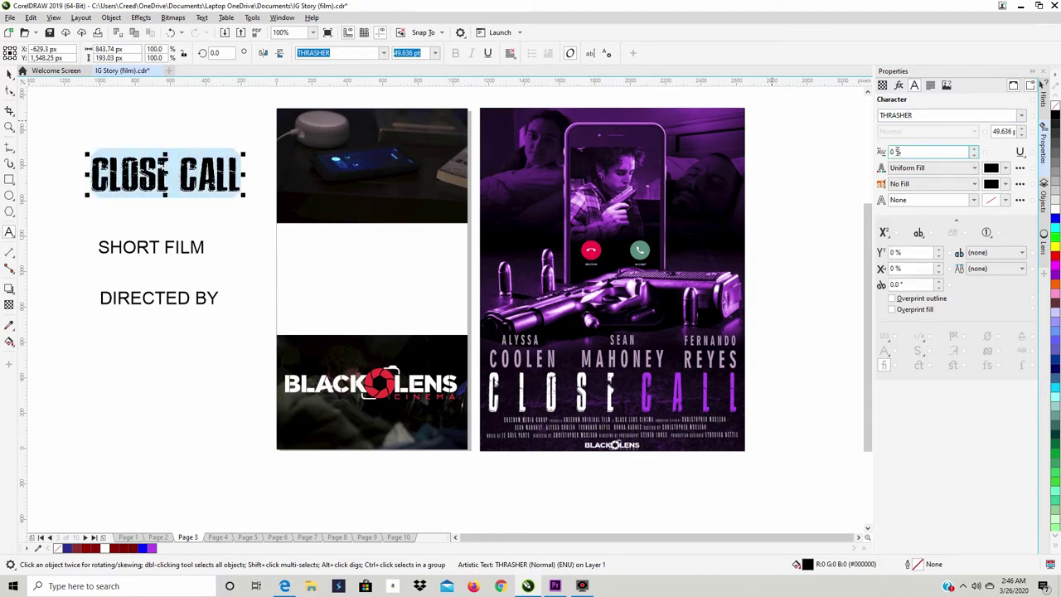
{"action": "left_click", "coordinate": [976, 150]}
{"action": "left_click", "coordinate": [976, 150]}
{"action": "left_click", "coordinate": [976, 150]}
{"action": "left_click", "coordinate": [976, 150]}
{"action": "left_click", "coordinate": [976, 150]}
{"action": "left_click", "coordinate": [976, 150]}
{"action": "left_click", "coordinate": [976, 151]}
{"action": "left_click", "coordinate": [976, 151]}
{"action": "left_click", "coordinate": [976, 150]}
{"action": "left_click", "coordinate": [976, 150]}
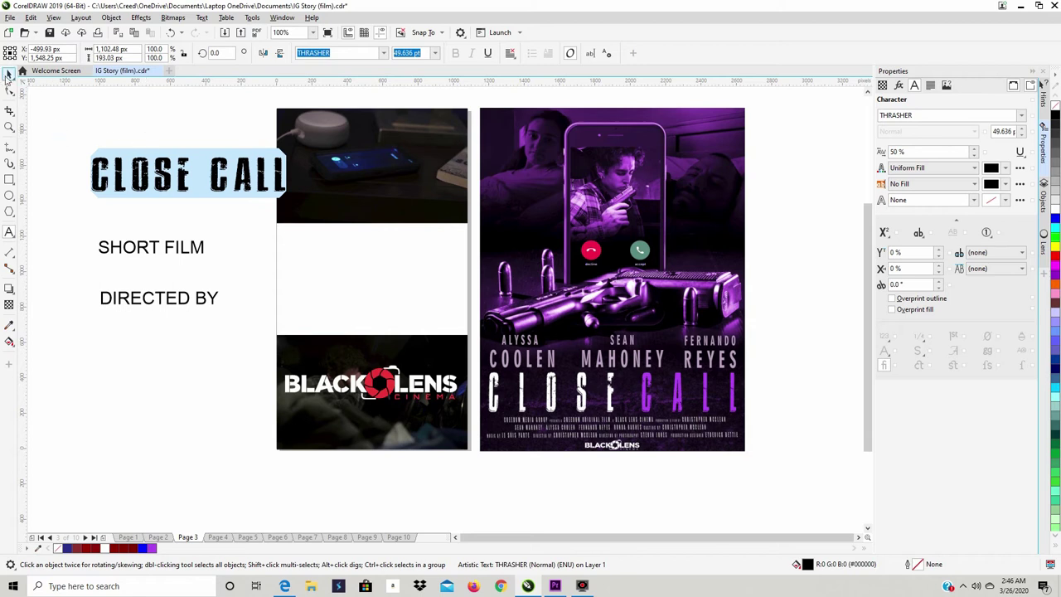
Step: Move the CLOSE CALL text higher, away from the page, and scale it to about 1,066 px wide
{"action": "left_click", "coordinate": [8, 75]}
{"action": "left_click_drag", "start_coordinate": [214, 168], "coordinate": [176, 149]}
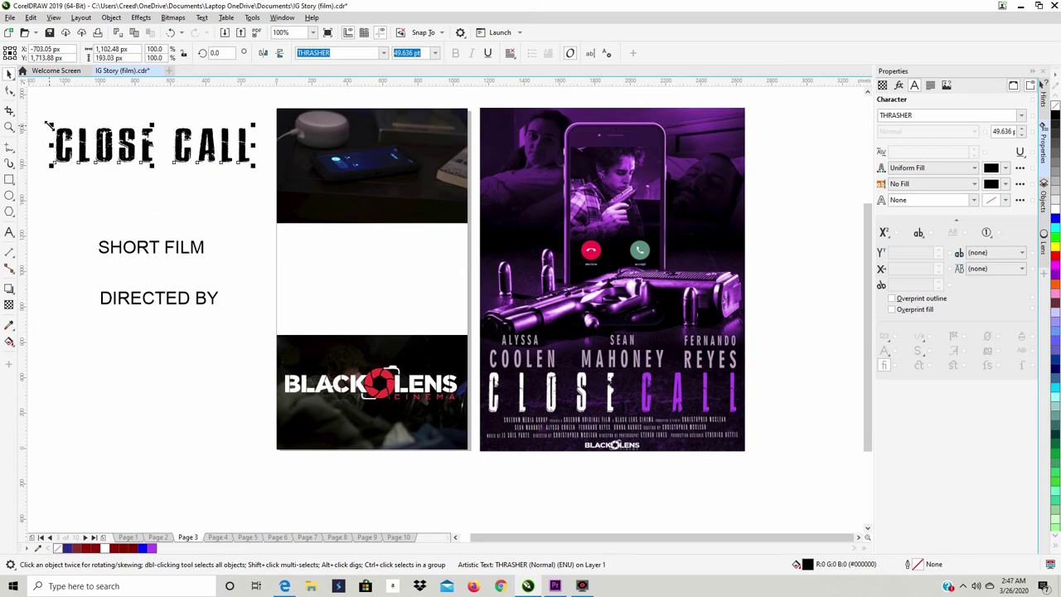
{"action": "left_click_drag", "start_coordinate": [47, 124], "coordinate": [107, 131]}
Step: Try rotating the CLOSE CALL text by about 112 degrees and undo the rotation
{"action": "left_click", "coordinate": [114, 133]}
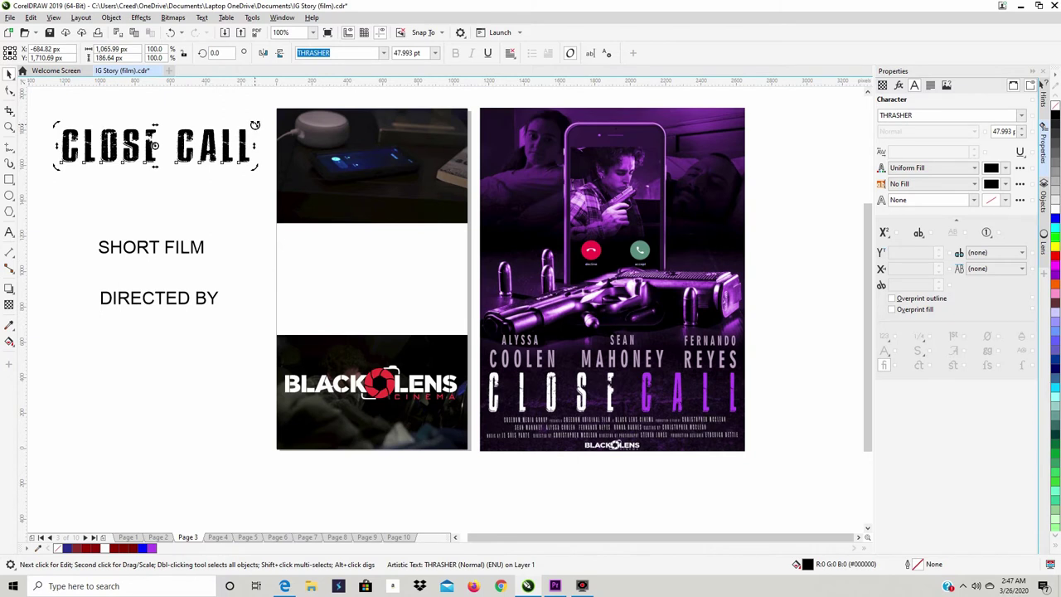
{"action": "left_click", "coordinate": [240, 136]}
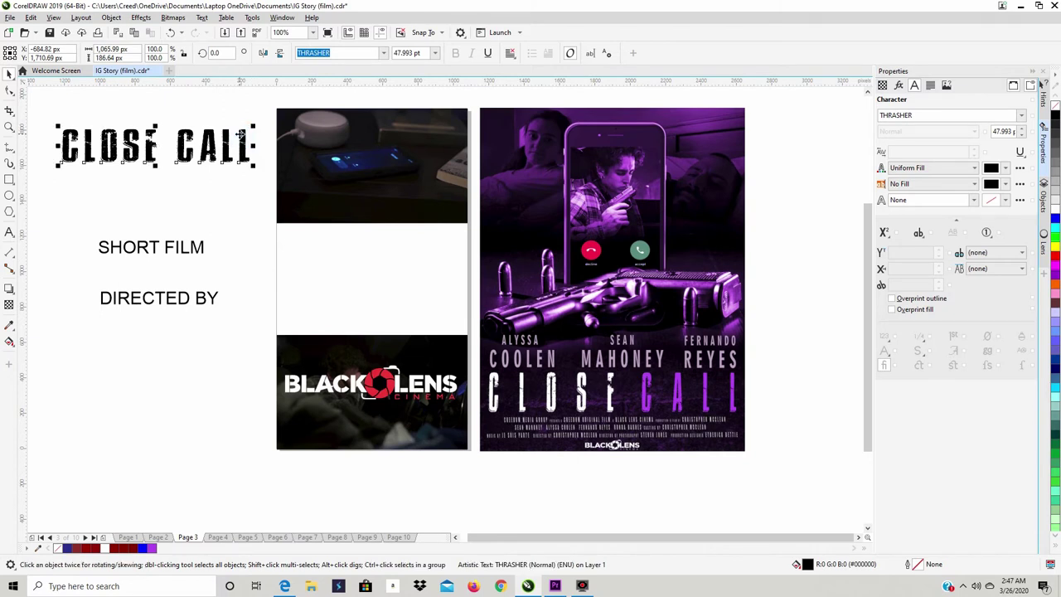
{"action": "left_click", "coordinate": [240, 133]}
{"action": "left_click_drag", "start_coordinate": [254, 129], "coordinate": [121, 98]}
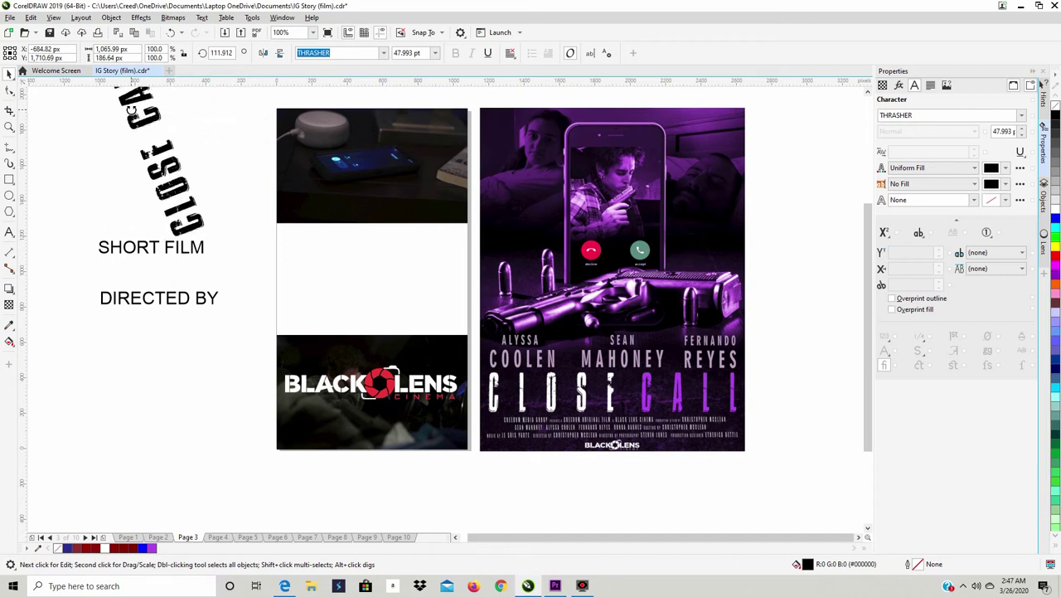
{"action": "left_click", "coordinate": [170, 32]}
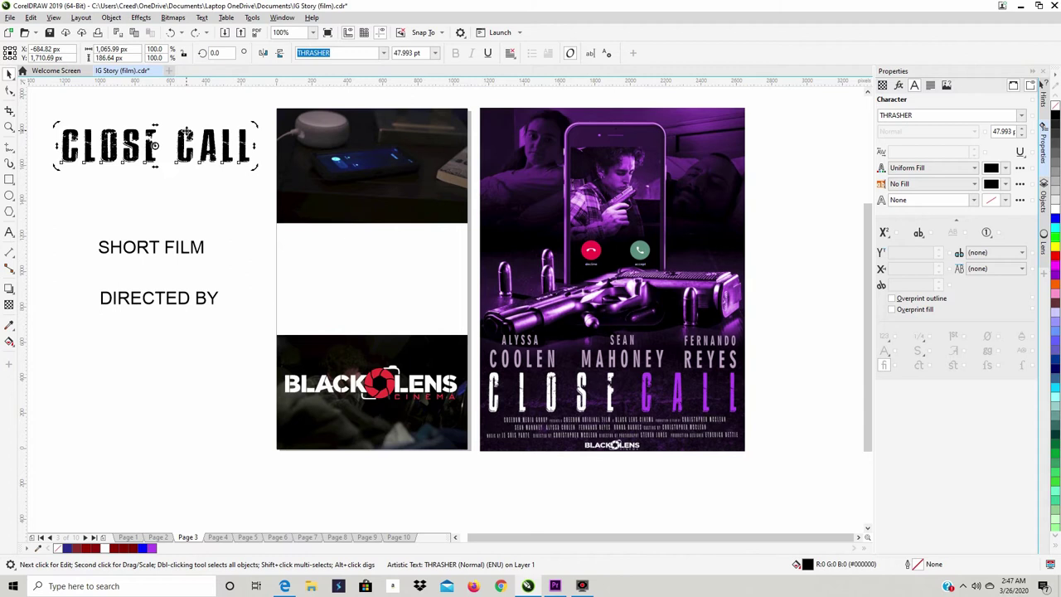
{"action": "left_click", "coordinate": [187, 133]}
{"action": "left_click", "coordinate": [181, 132]}
{"action": "left_click", "coordinate": [184, 133]}
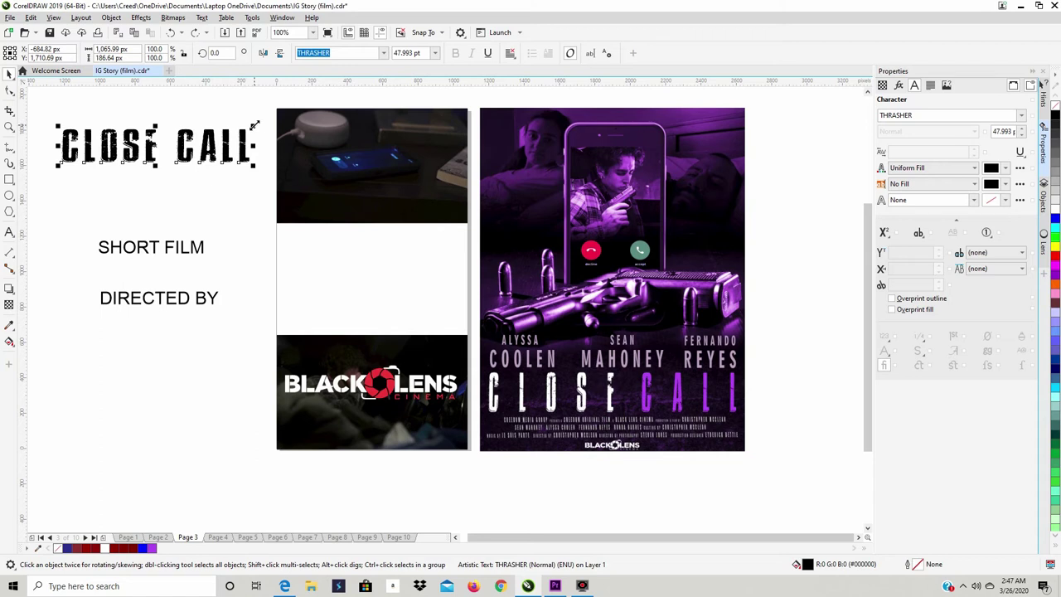
Step: Place the CLOSE CALL text on the lower part of the top still and scale it to about 778 px wide
{"action": "left_click_drag", "start_coordinate": [155, 125], "coordinate": [398, 199]}
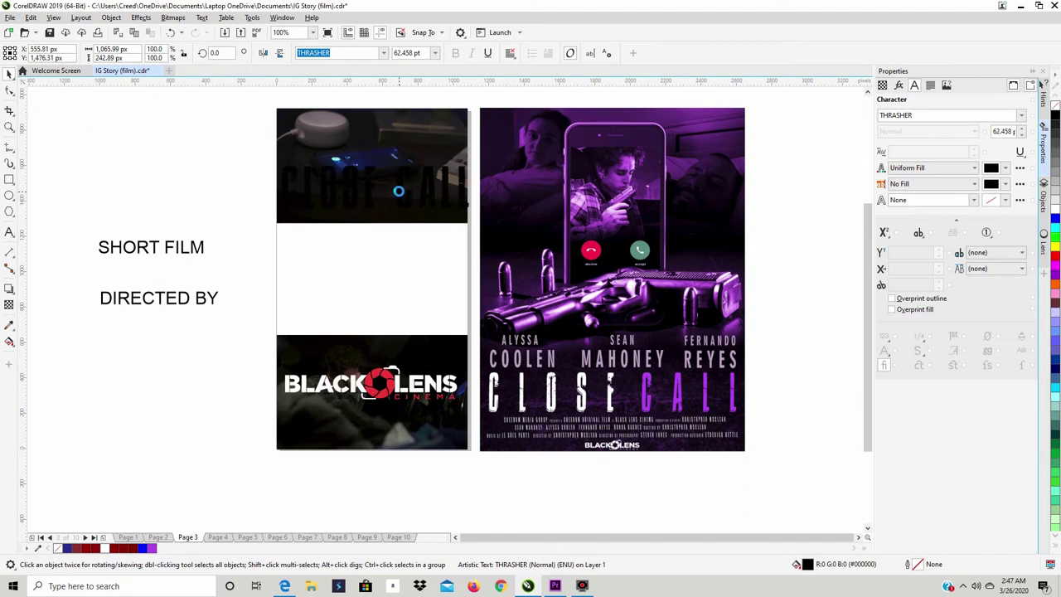
{"action": "left_click_drag", "start_coordinate": [472, 163], "coordinate": [400, 198]}
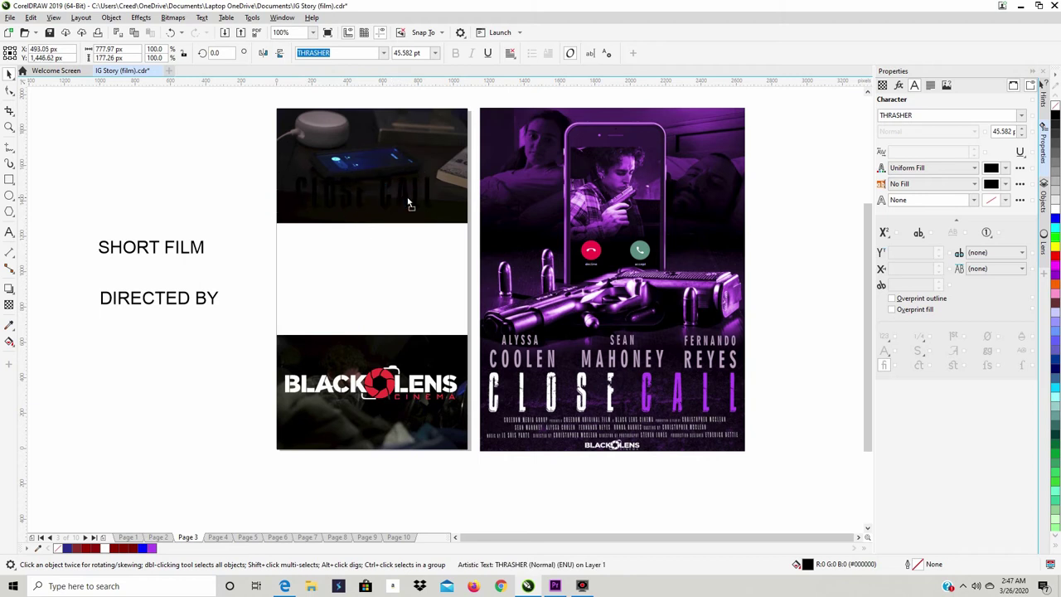
{"action": "double_click", "coordinate": [408, 197]}
Step: Fill only the word CLOSE in the title with white (#FFFFFF)
{"action": "left_click", "coordinate": [369, 196]}
{"action": "double_click", "coordinate": [349, 196]}
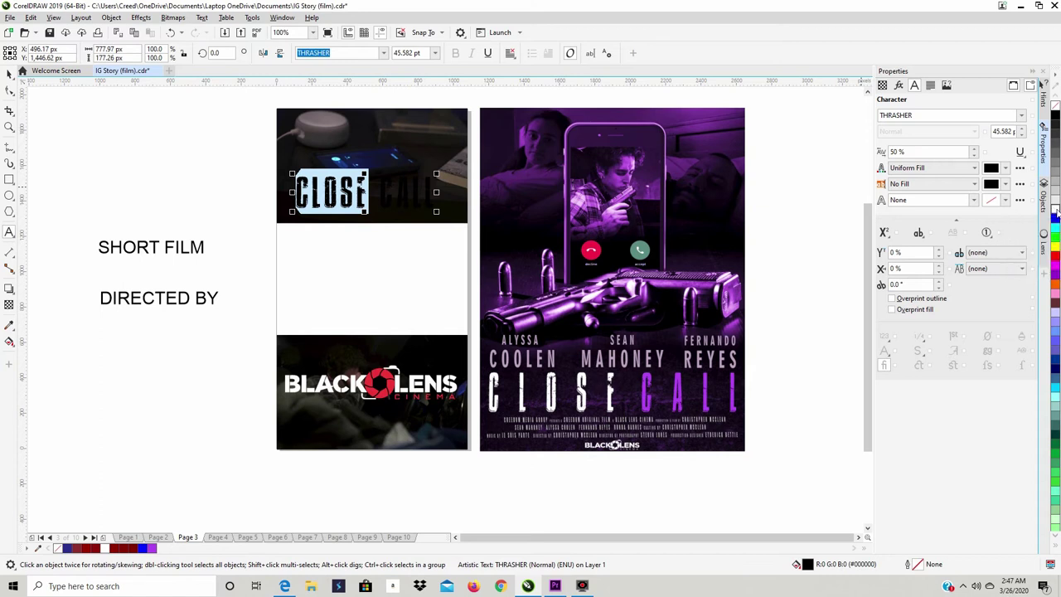
{"action": "left_click", "coordinate": [1006, 168]}
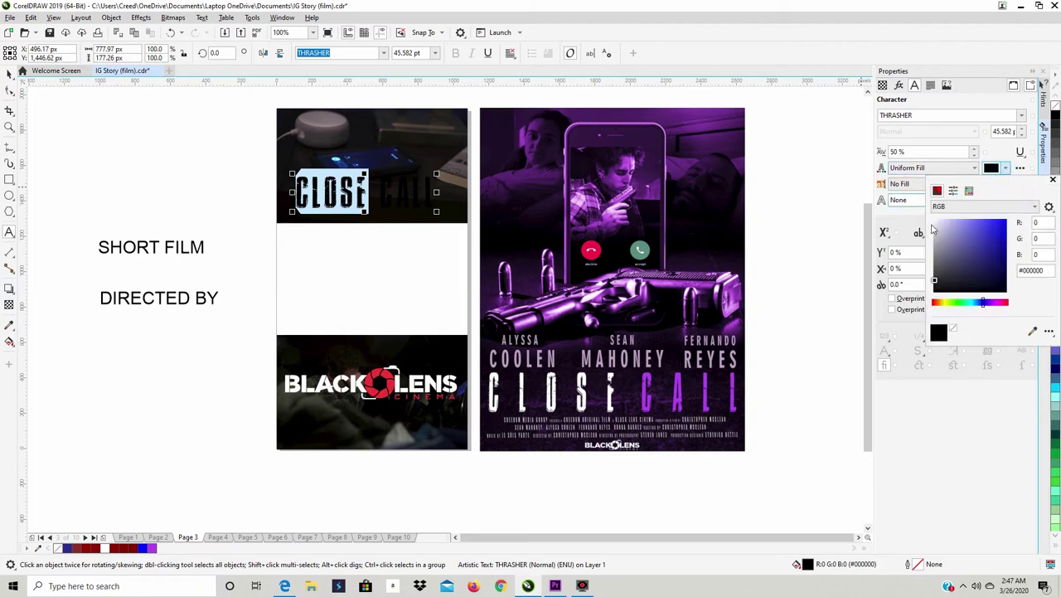
{"action": "left_click_drag", "start_coordinate": [967, 256], "coordinate": [914, 203]}
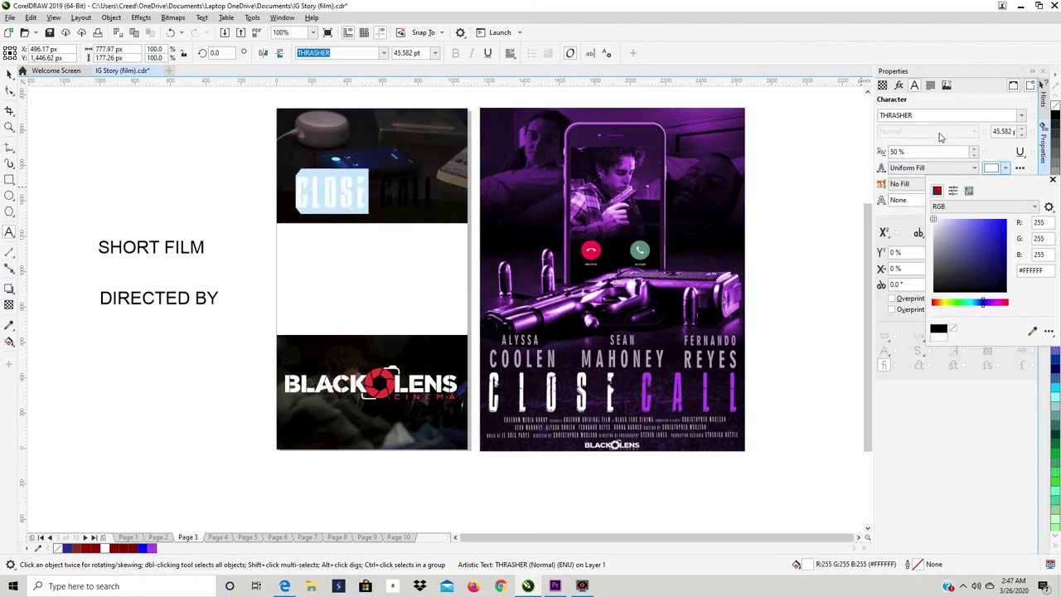
{"action": "left_click", "coordinate": [957, 102]}
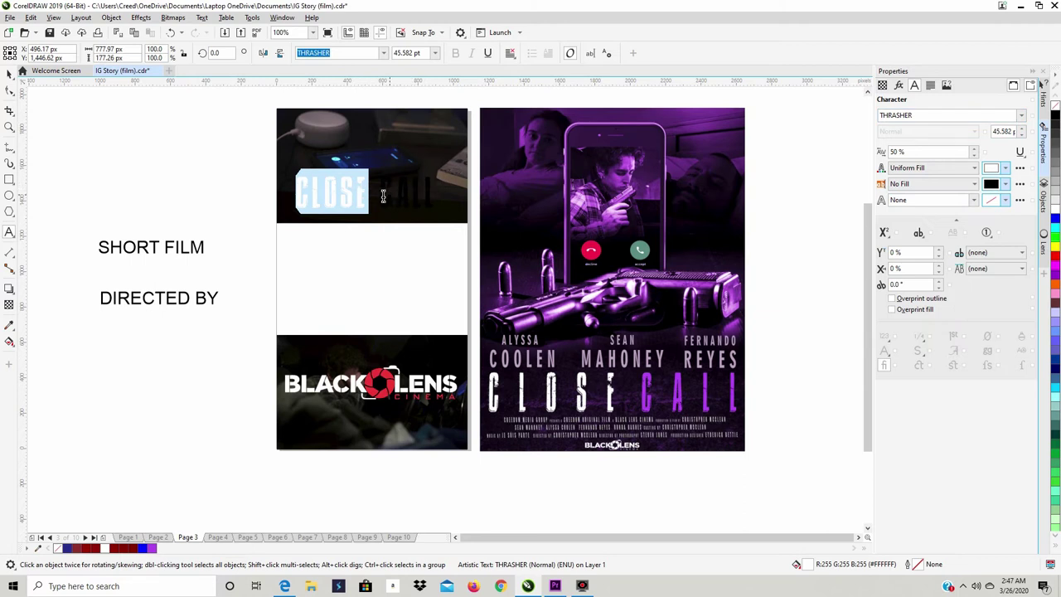
Step: Fill the word CALL with the purple sampled from the poster's title (#B343F0) and finish text editing
{"action": "left_click_drag", "start_coordinate": [380, 194], "coordinate": [443, 194]}
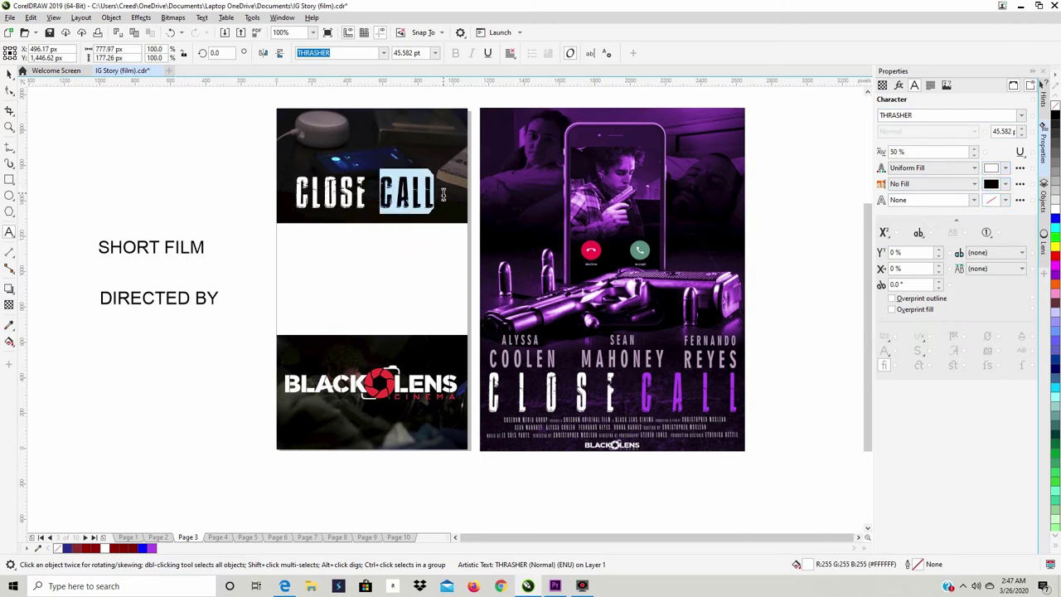
{"action": "left_click_drag", "start_coordinate": [443, 195], "coordinate": [446, 192]}
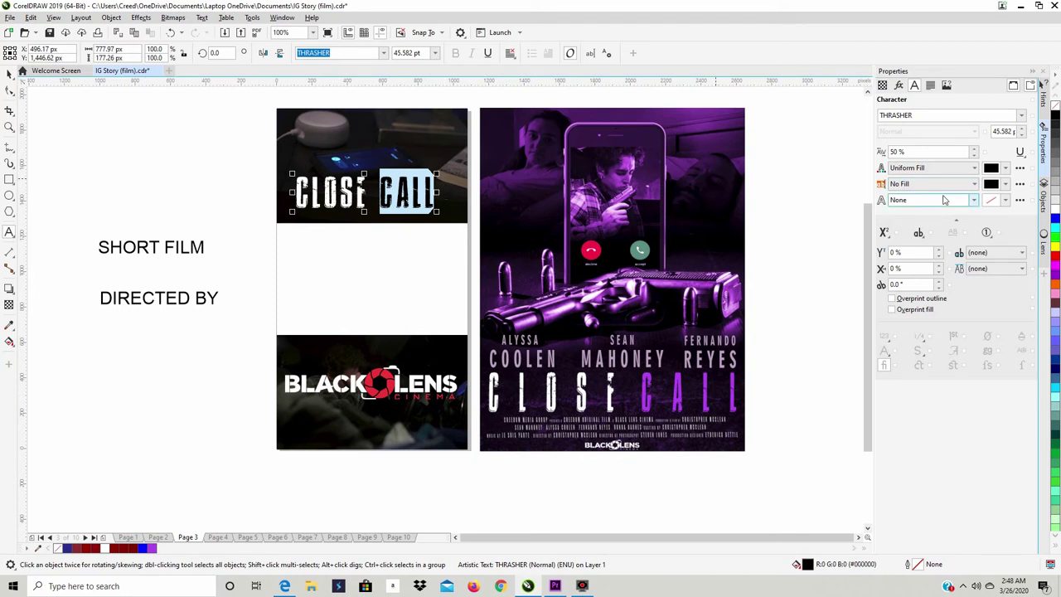
{"action": "left_click", "coordinate": [1006, 169]}
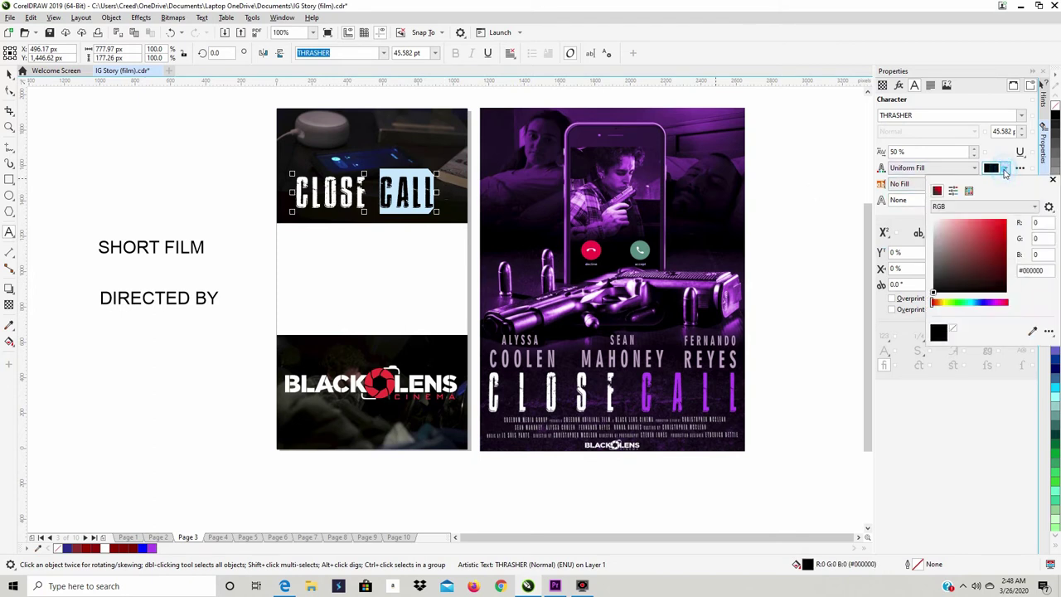
{"action": "left_click", "coordinate": [1033, 331]}
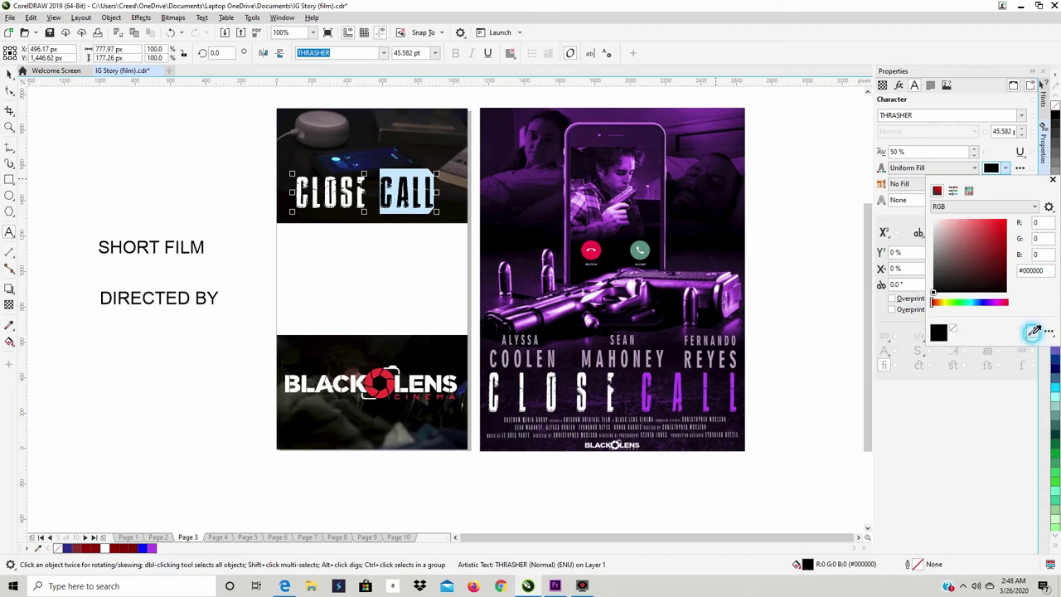
{"action": "left_click", "coordinate": [649, 389]}
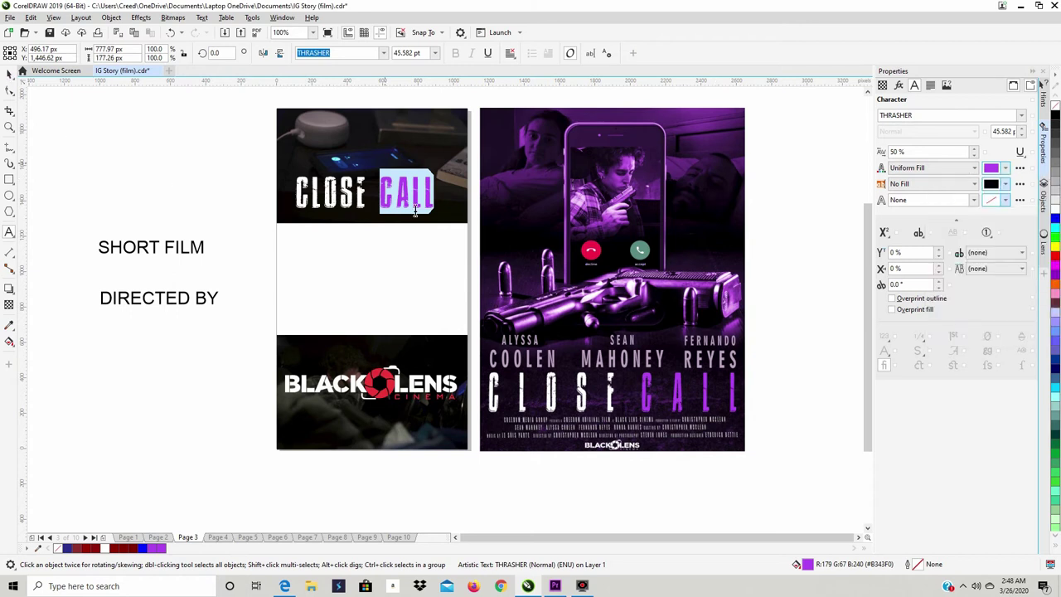
{"action": "left_click", "coordinate": [208, 176]}
{"action": "left_click", "coordinate": [10, 75]}
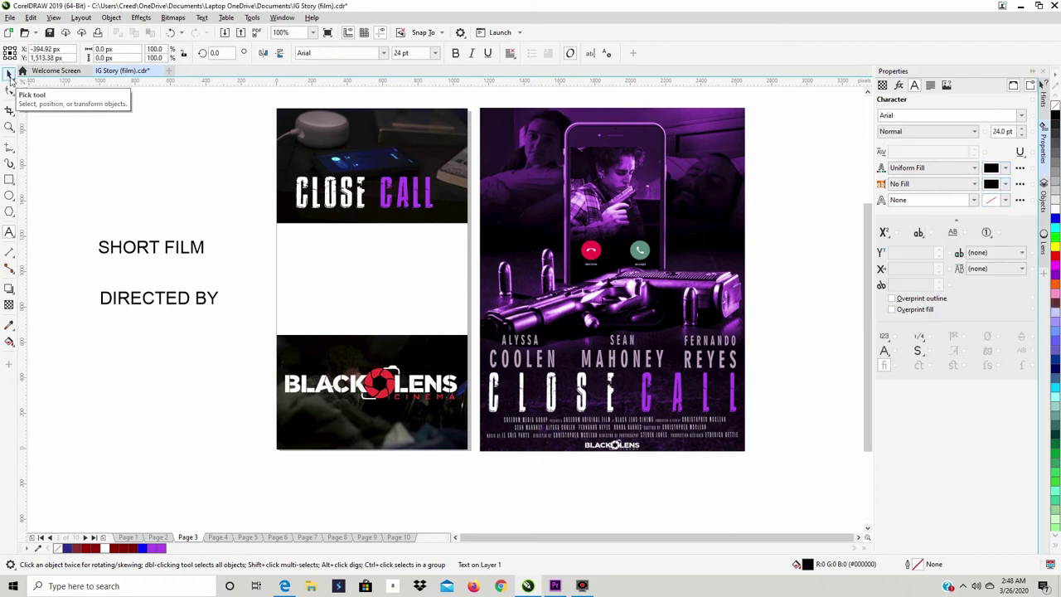
Step: Enlarge the CLOSE CALL title slightly, center it across the lower part of the top still and deselect it
{"action": "left_click", "coordinate": [397, 203]}
{"action": "left_click_drag", "start_coordinate": [396, 203], "coordinate": [399, 208]}
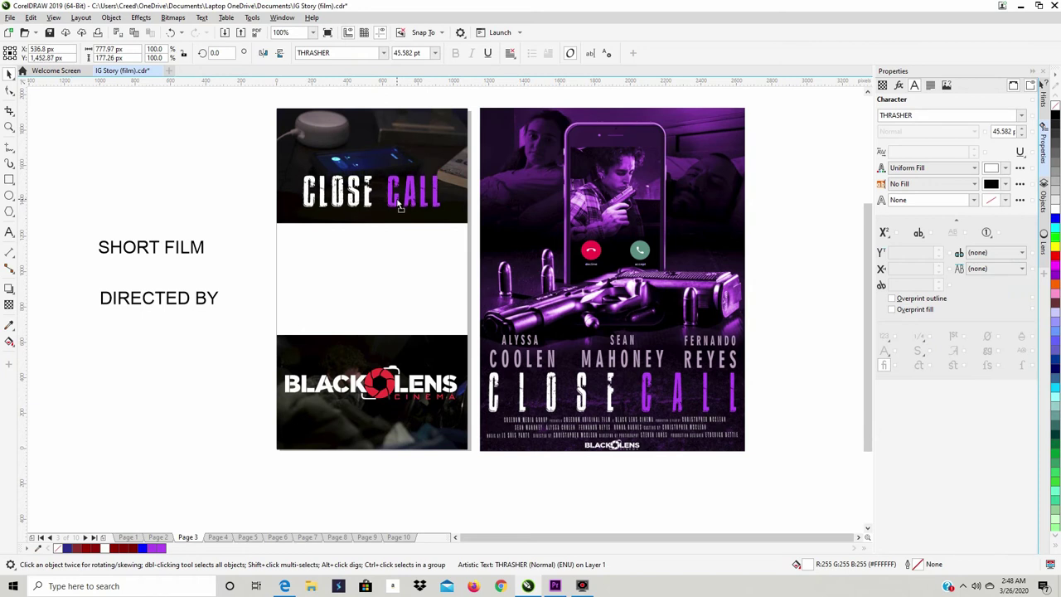
{"action": "left_click_drag", "start_coordinate": [398, 202], "coordinate": [397, 202]}
{"action": "left_click_drag", "start_coordinate": [442, 170], "coordinate": [397, 187]}
{"action": "left_click", "coordinate": [243, 224]}
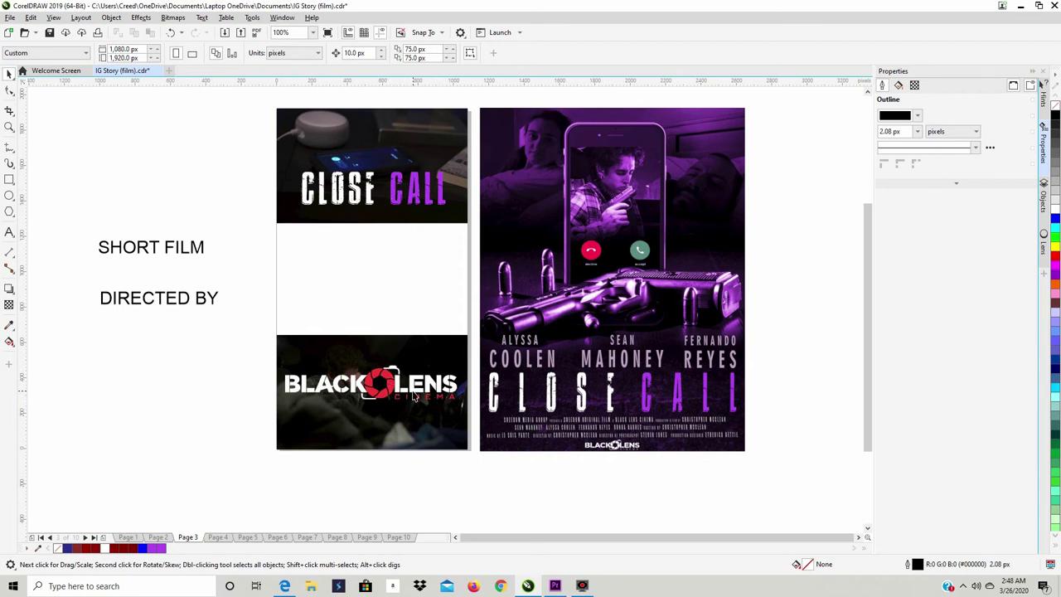
Step: Trace the BLACK LENS CINEMA bitmap logo with a Line art outline trace, removing the background color from the entire image
{"action": "left_click", "coordinate": [380, 377]}
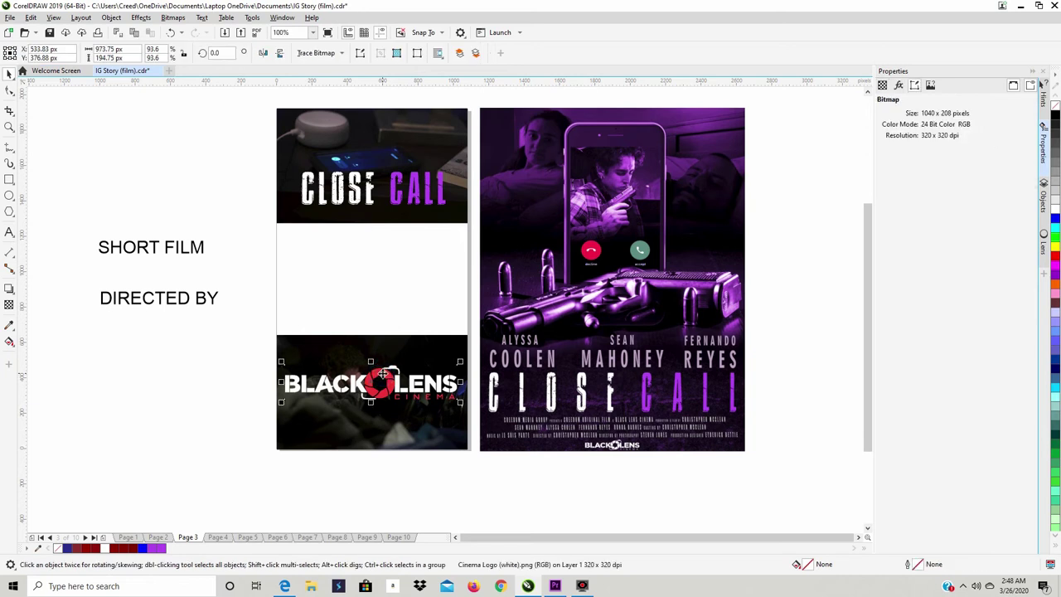
{"action": "right_click", "coordinate": [382, 374]}
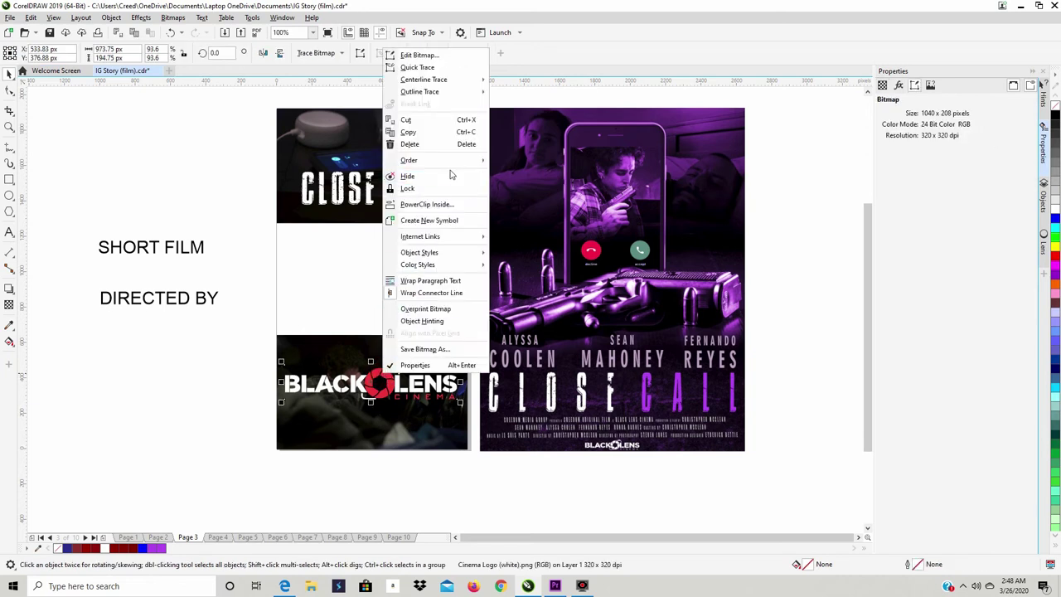
{"action": "mouse_move", "coordinate": [457, 91]}
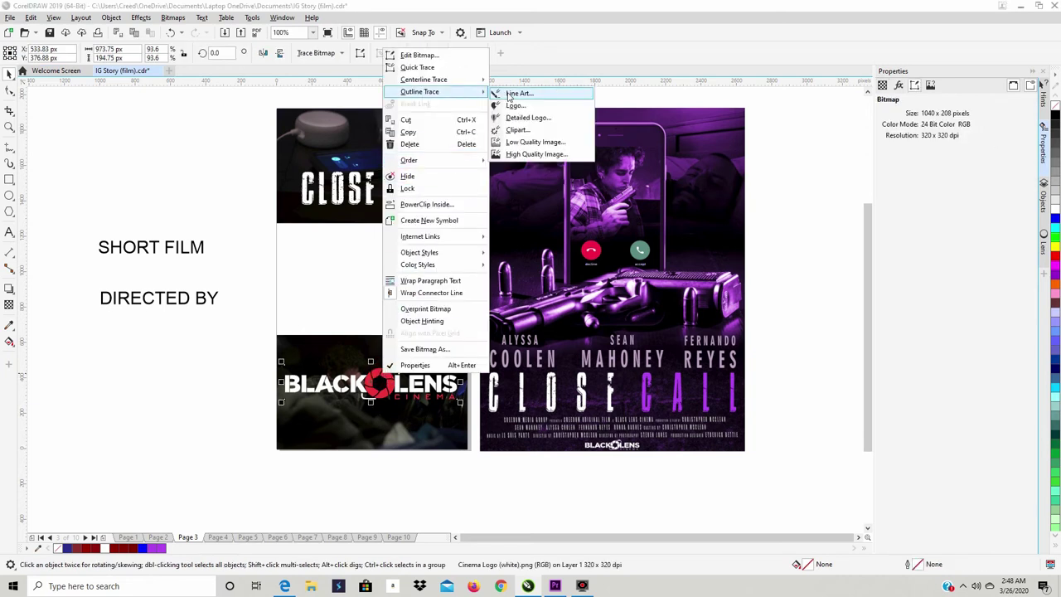
{"action": "left_click", "coordinate": [515, 94]}
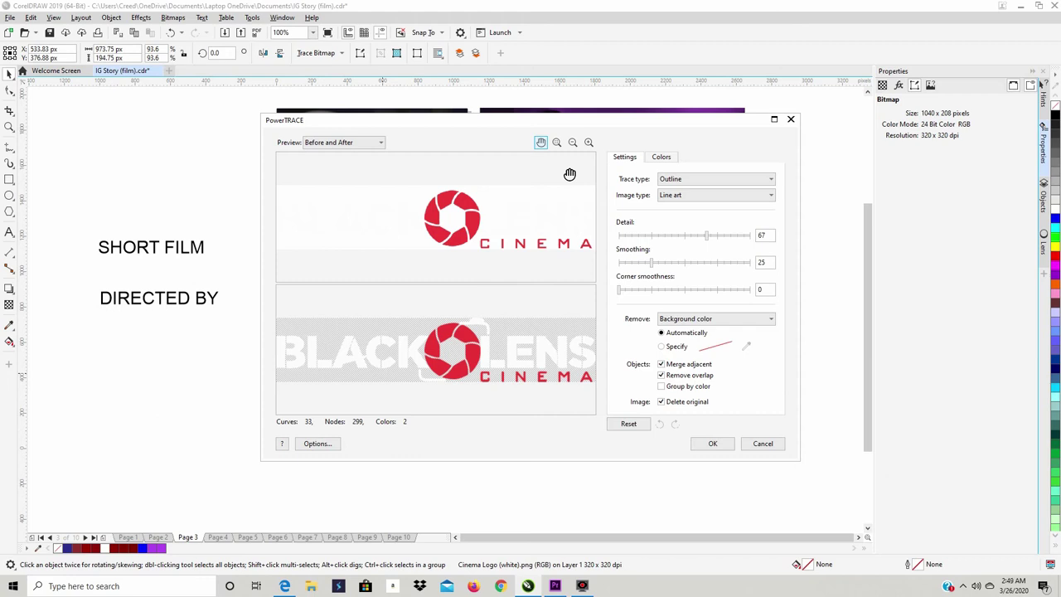
{"action": "left_click", "coordinate": [744, 318]}
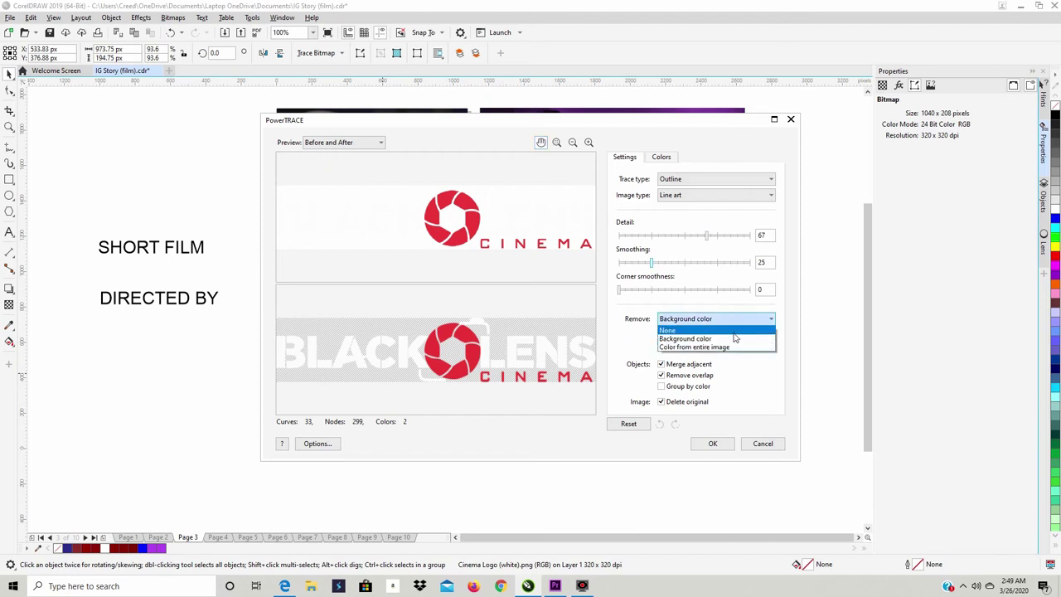
{"action": "left_click", "coordinate": [733, 348]}
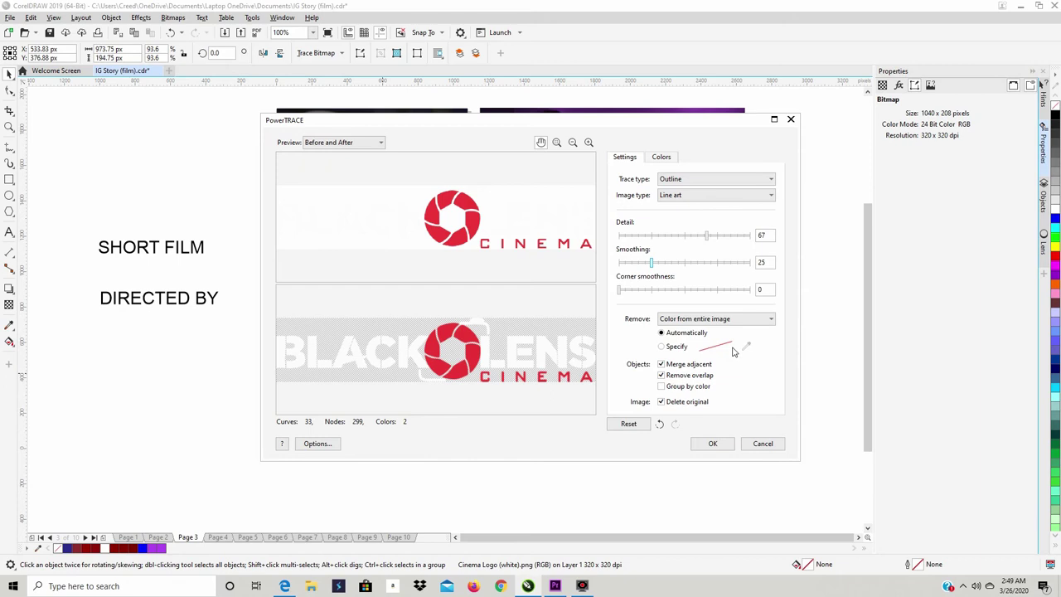
{"action": "left_click", "coordinate": [712, 444]}
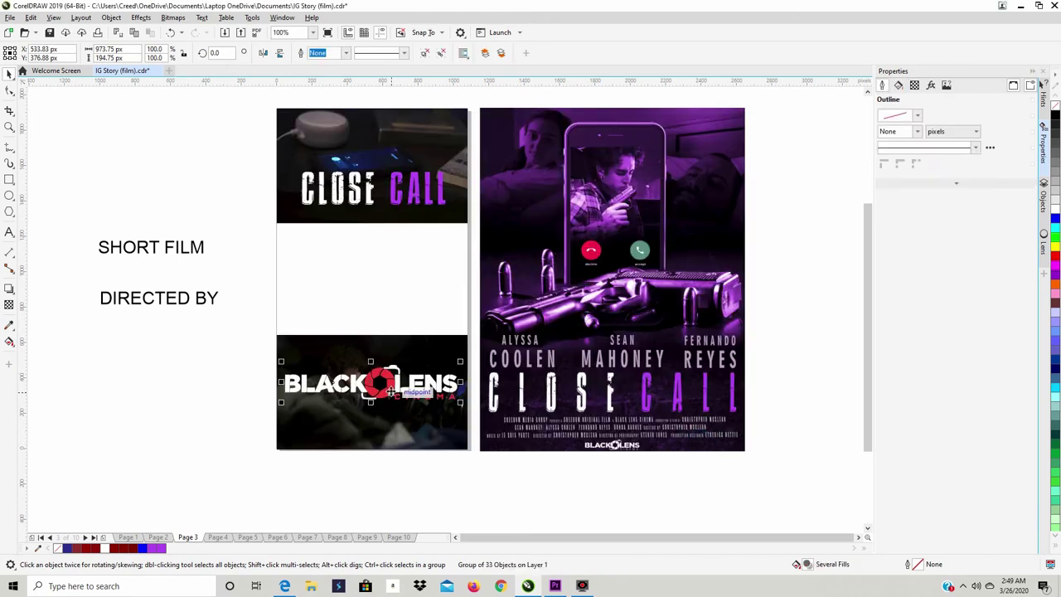
Step: Separate the two logo copies on the bottom still, placing the traced logo above the original bitmap
{"action": "mouse_move", "coordinate": [389, 389]}
{"action": "left_mouse_down"}
{"action": "mouse_move", "coordinate": [392, 355]}
{"action": "mouse_move", "coordinate": [393, 400]}
{"action": "left_mouse_up"}
{"action": "left_click", "coordinate": [390, 386]}
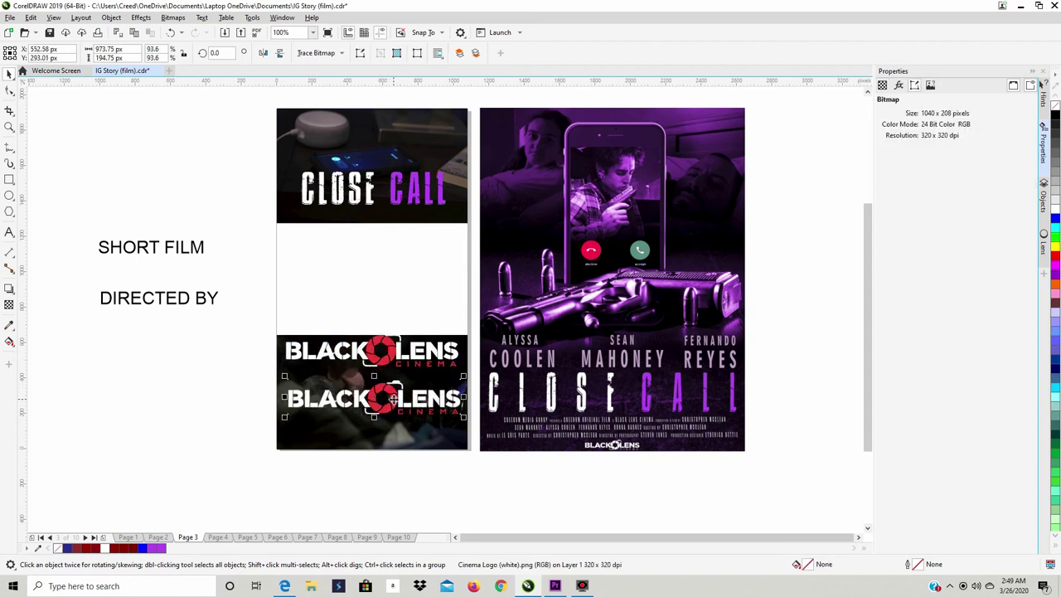
{"action": "left_click", "coordinate": [391, 359]}
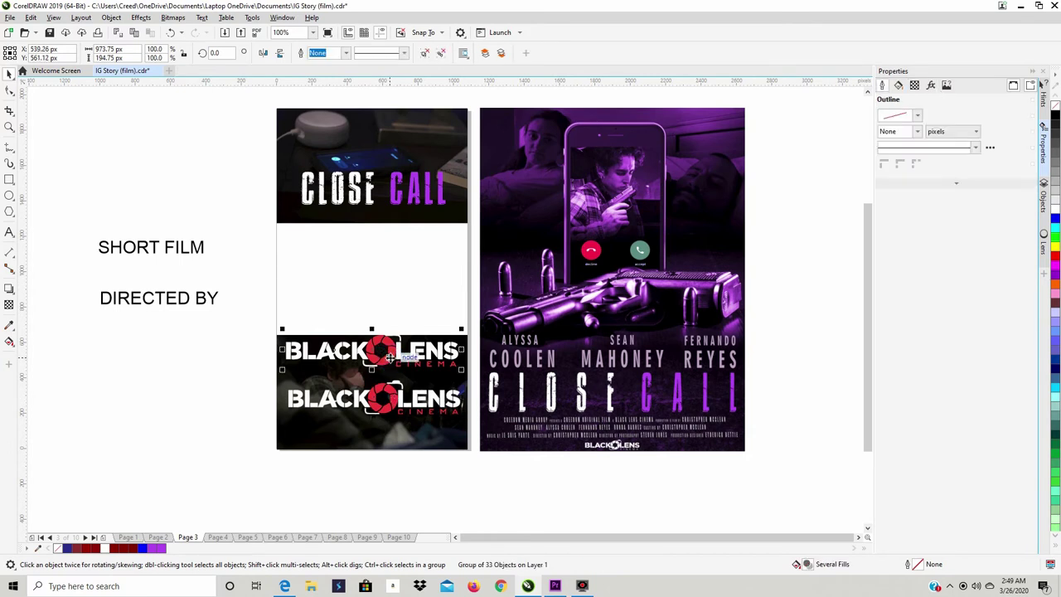
{"action": "left_click_drag", "start_coordinate": [390, 358], "coordinate": [397, 367]}
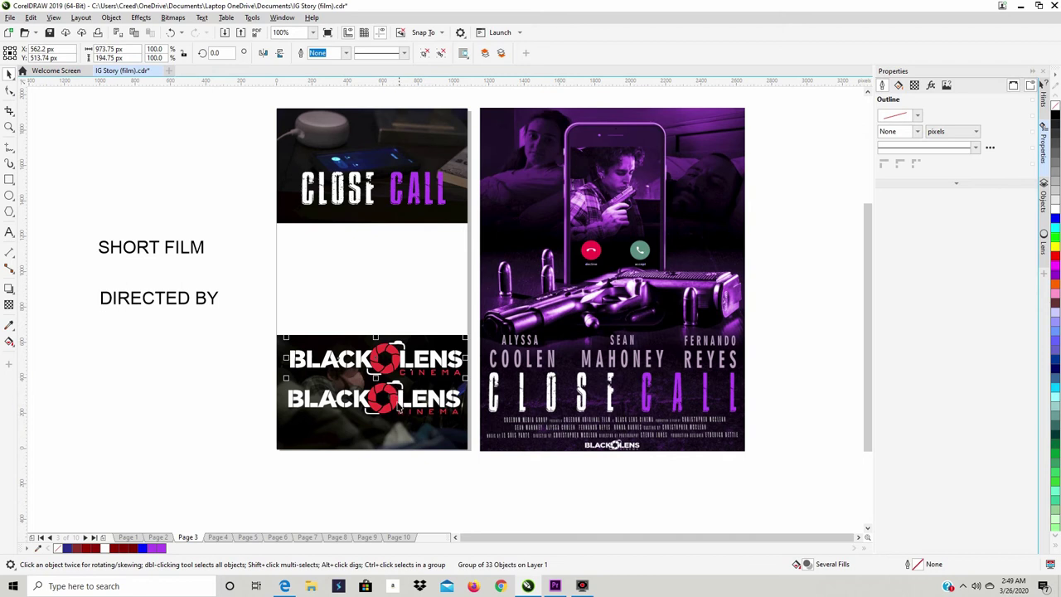
{"action": "left_click", "coordinate": [401, 398]}
{"action": "key", "text": "Delete"}
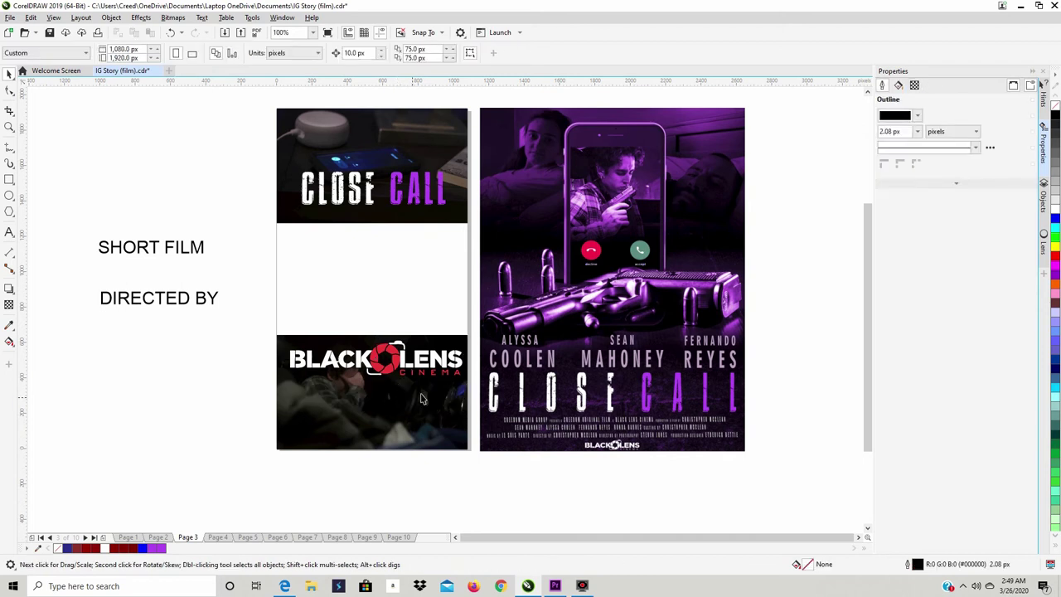
{"action": "left_click", "coordinate": [398, 363]}
{"action": "left_click_drag", "start_coordinate": [396, 361], "coordinate": [391, 377]}
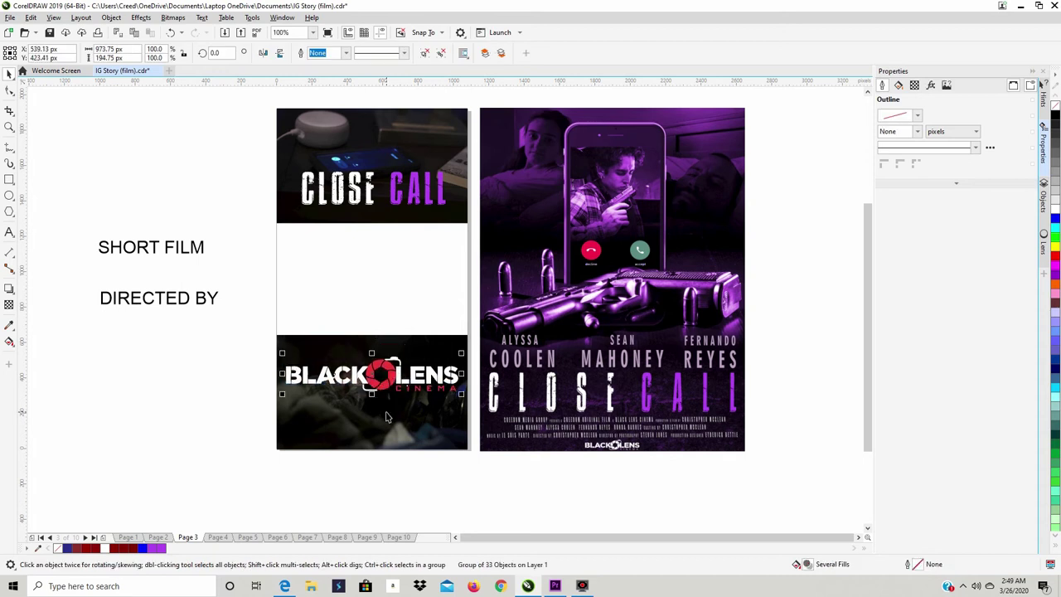
{"action": "left_click", "coordinate": [168, 33]}
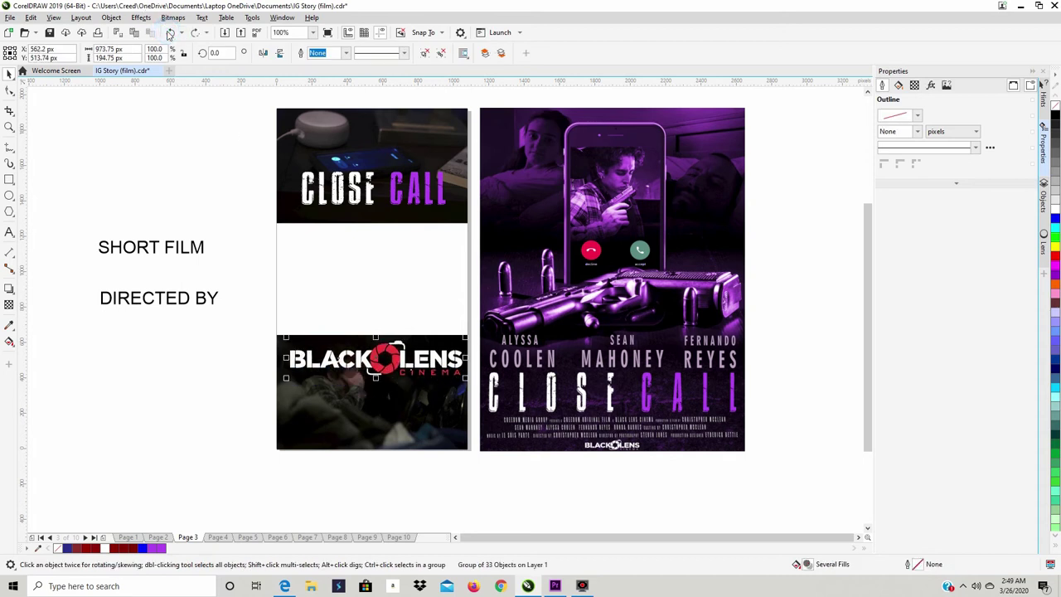
{"action": "left_click", "coordinate": [168, 33]}
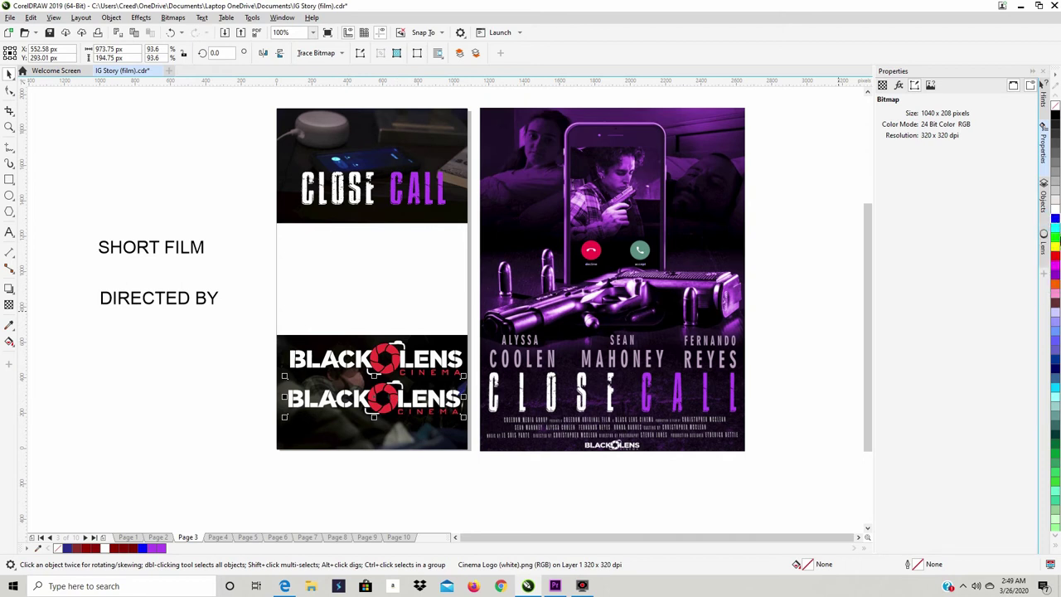
Step: Try green and red fills on the original bitmap logo and blue (#0000FF) on the traced logo, and undo the blue fill
{"action": "left_click", "coordinate": [1056, 238]}
{"action": "left_click", "coordinate": [1056, 256]}
{"action": "left_click", "coordinate": [401, 371]}
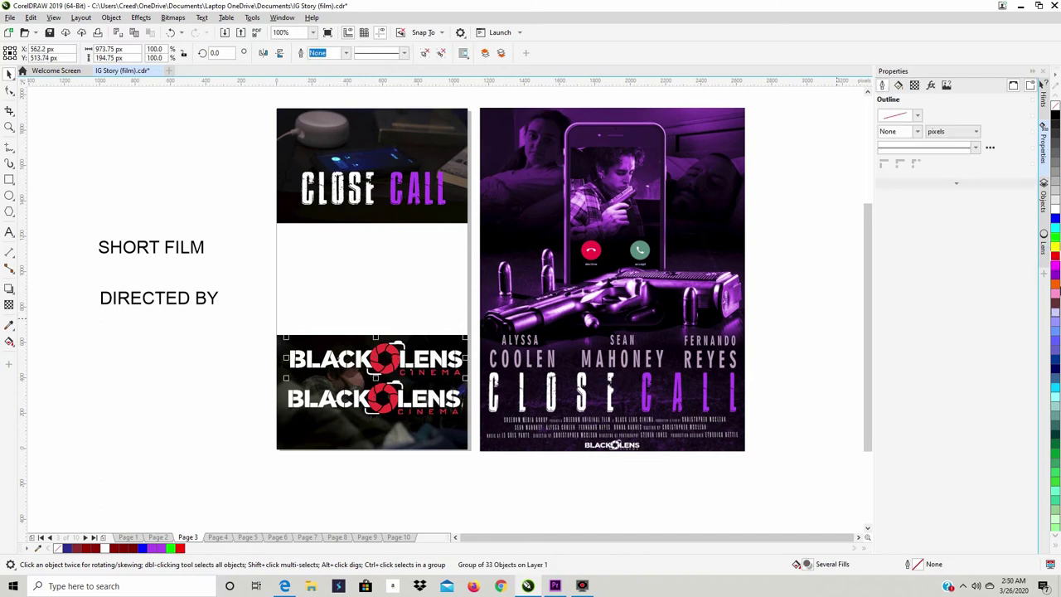
{"action": "left_click", "coordinate": [1055, 218]}
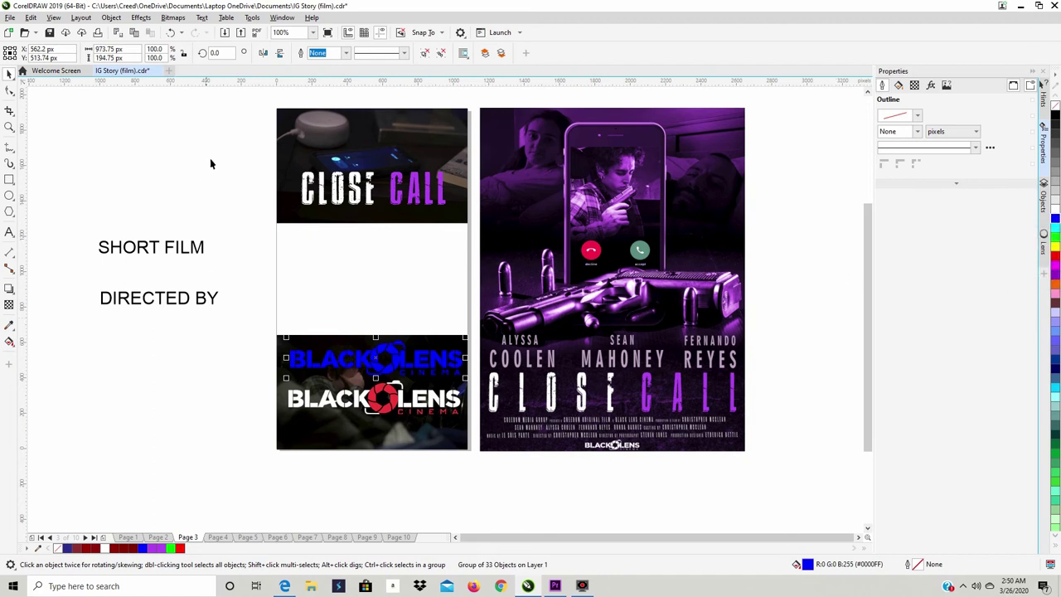
{"action": "left_click", "coordinate": [170, 33]}
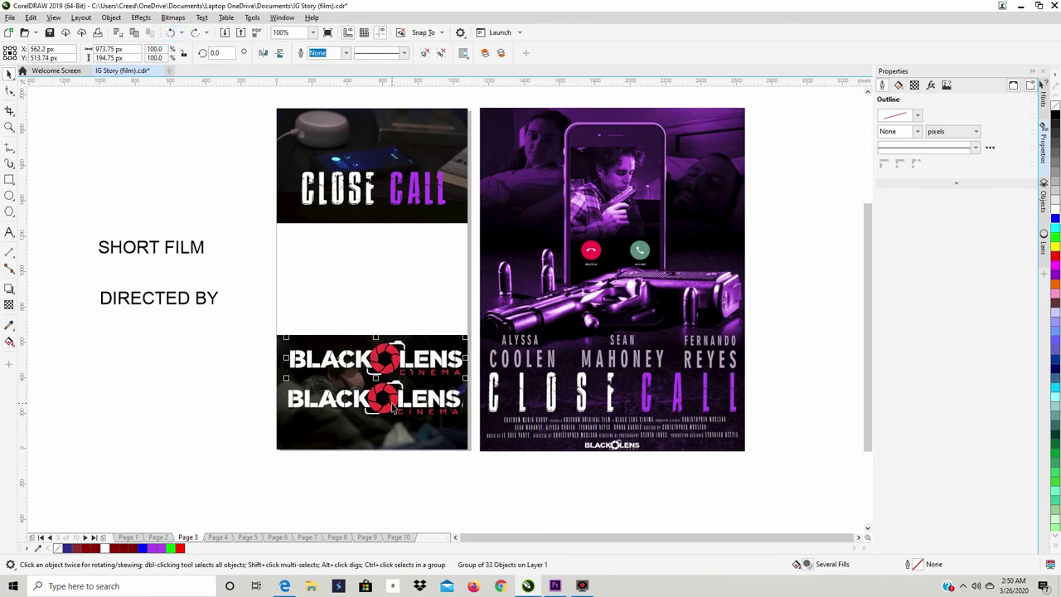
Step: Delete the original bitmap logo and move the traced logo to the middle of the bottom still
{"action": "left_click", "coordinate": [393, 403]}
{"action": "key", "text": "Delete"}
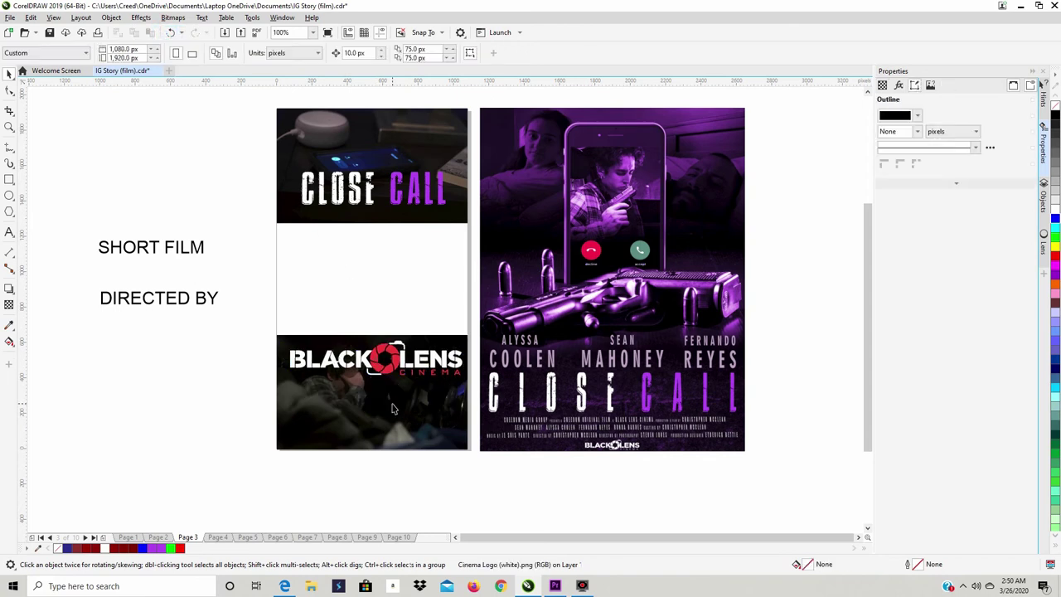
{"action": "left_click_drag", "start_coordinate": [396, 387], "coordinate": [391, 388]}
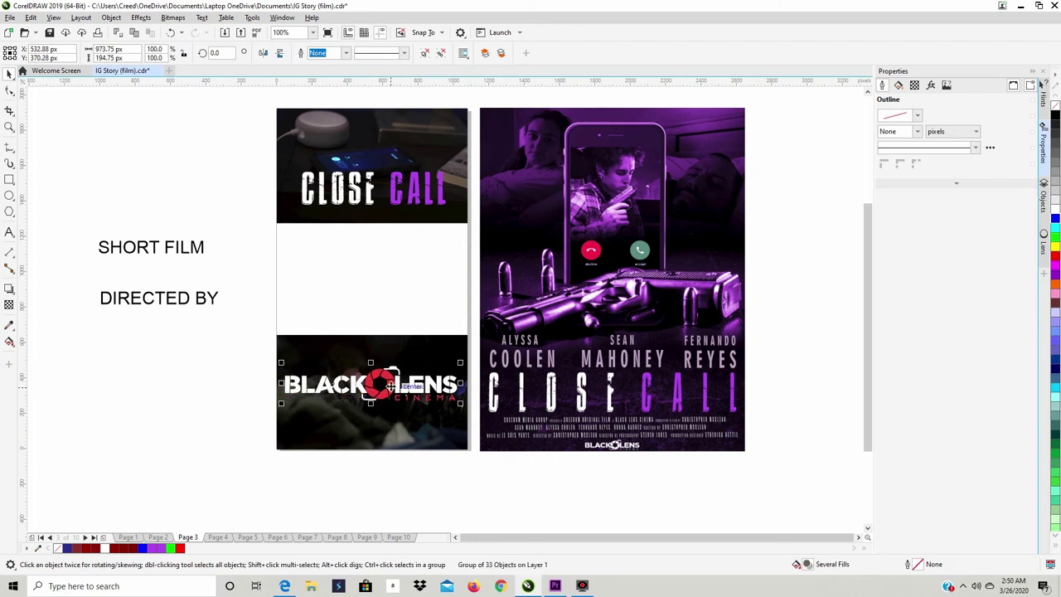
Step: Ungroup the traced logo and pick out individual pieces of its shutter icon
{"action": "right_click", "coordinate": [390, 386]}
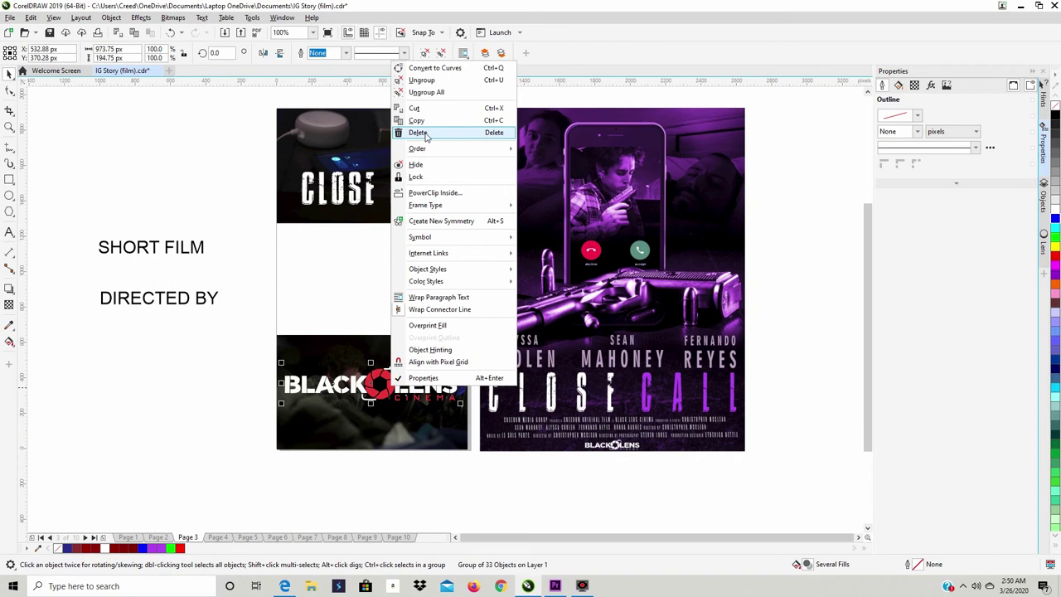
{"action": "left_click", "coordinate": [434, 83]}
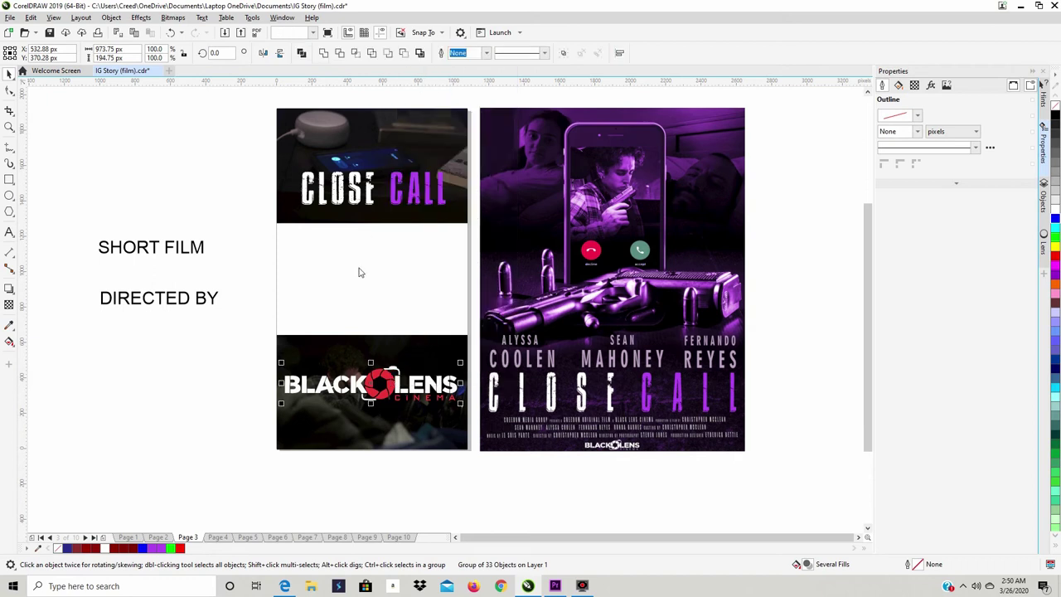
{"action": "left_click", "coordinate": [240, 379]}
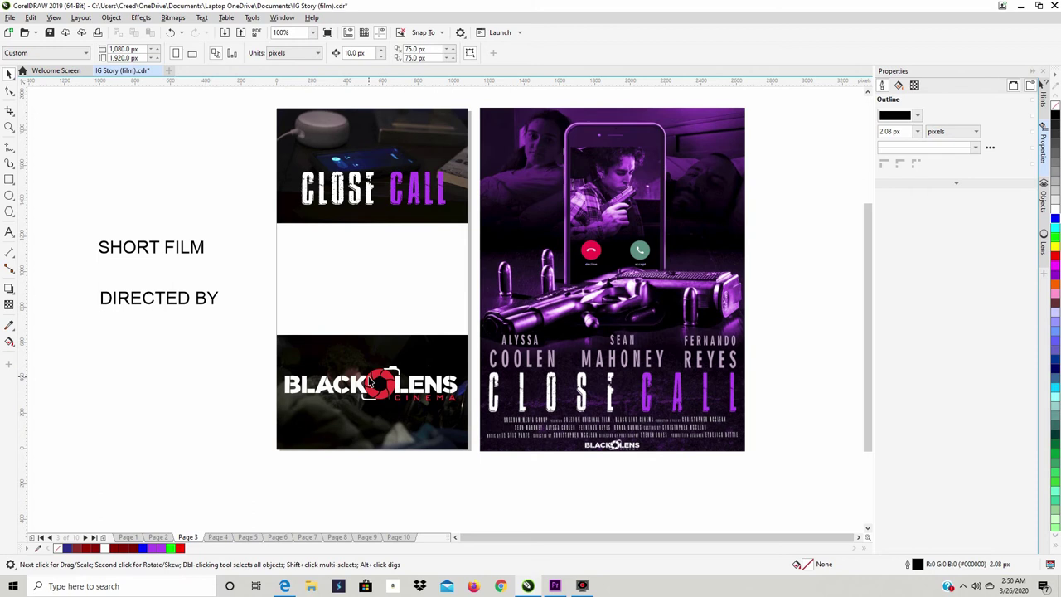
{"action": "left_click", "coordinate": [377, 375]}
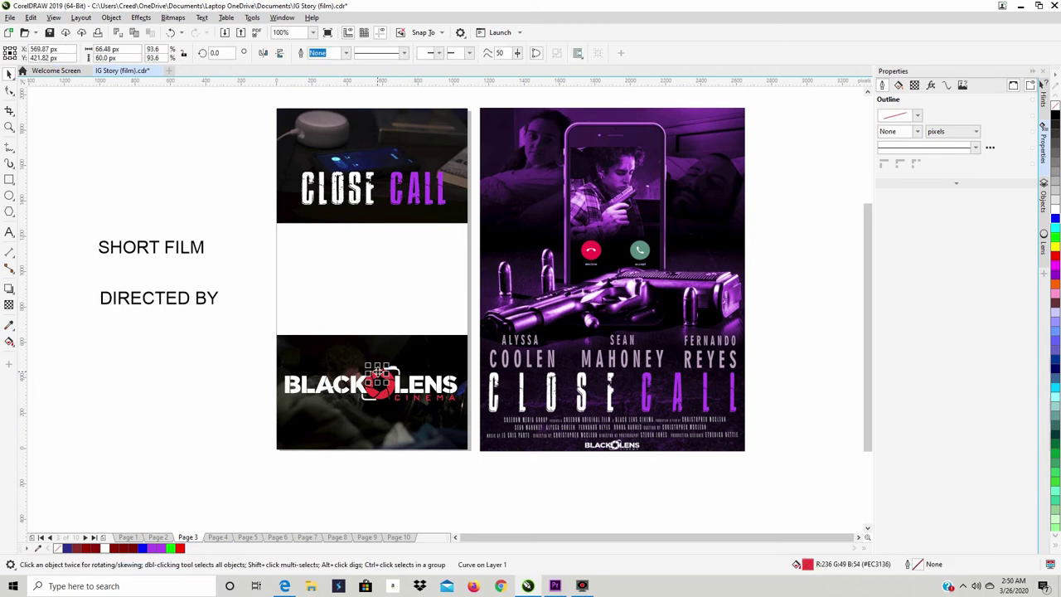
{"action": "left_click", "coordinate": [363, 389]}
{"action": "left_click", "coordinate": [382, 378]}
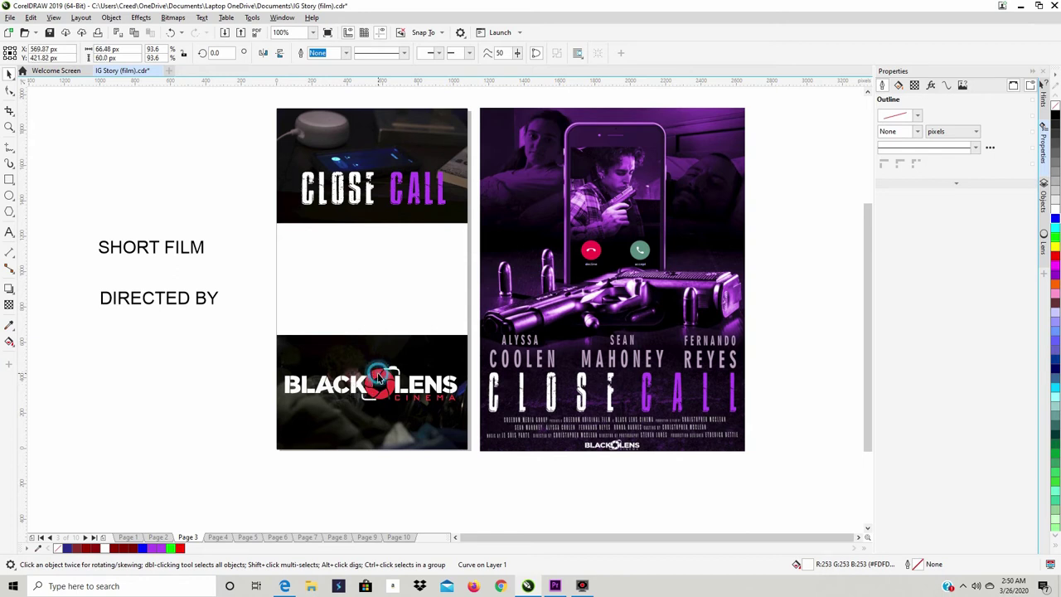
Step: Fill the letters of CINEMA in the logo with the purple sampled from the word CALL (#B343F0) and deselect them
{"action": "left_click", "coordinate": [481, 485]}
{"action": "left_click_drag", "start_coordinate": [409, 417], "coordinate": [389, 392]}
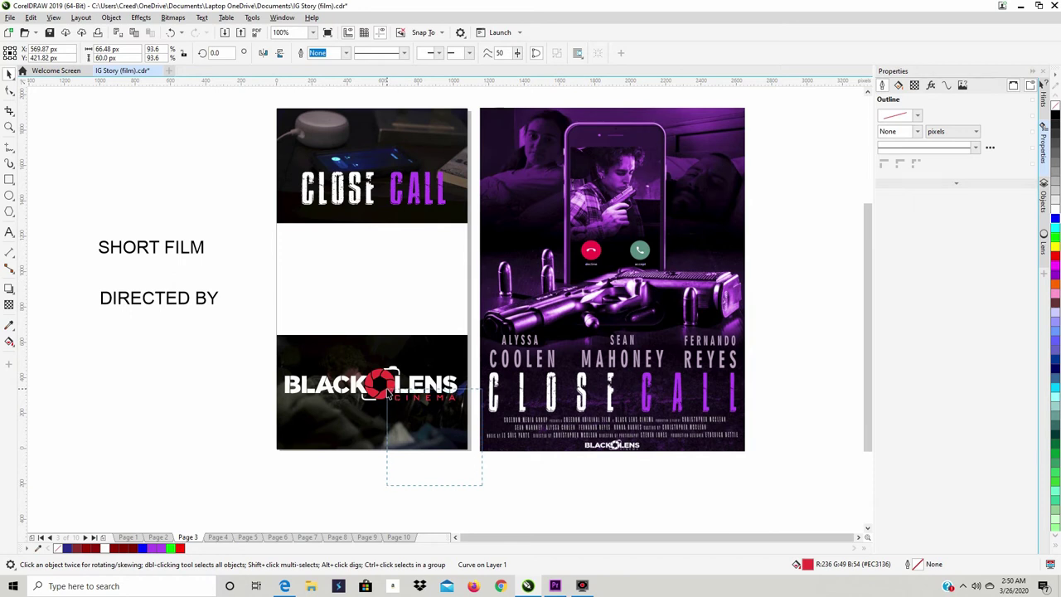
{"action": "left_click_drag", "start_coordinate": [389, 392], "coordinate": [388, 392]}
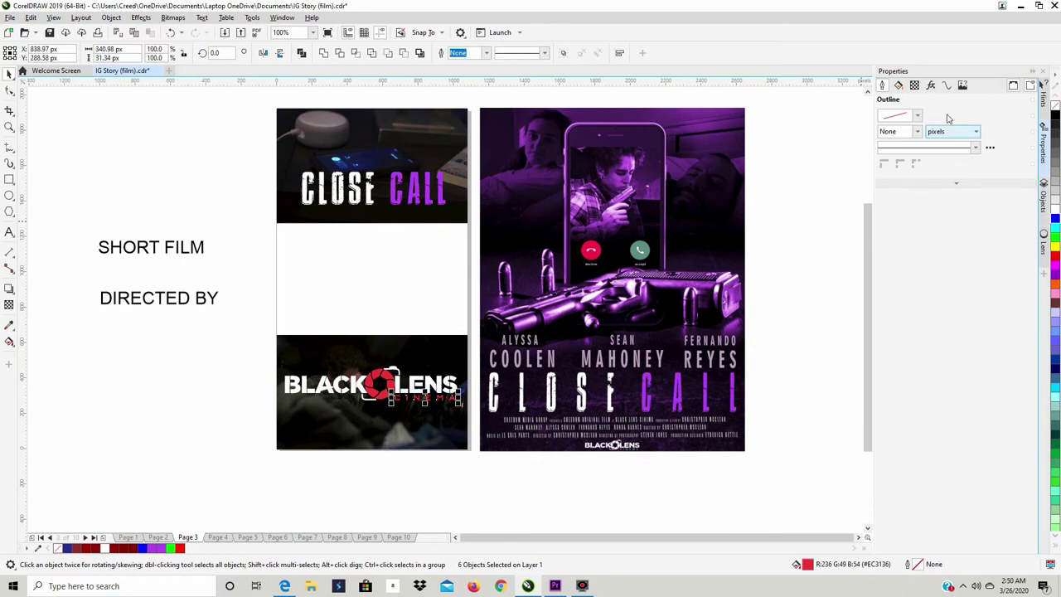
{"action": "left_click", "coordinate": [902, 90]}
{"action": "left_click", "coordinate": [1012, 279]}
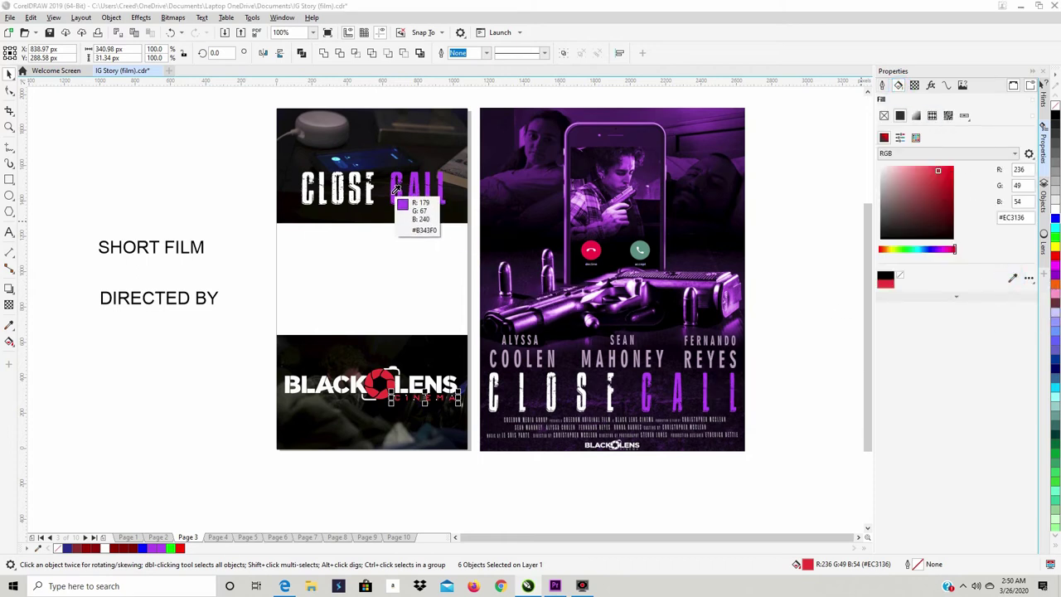
{"action": "left_click", "coordinate": [398, 190]}
{"action": "left_click", "coordinate": [383, 484]}
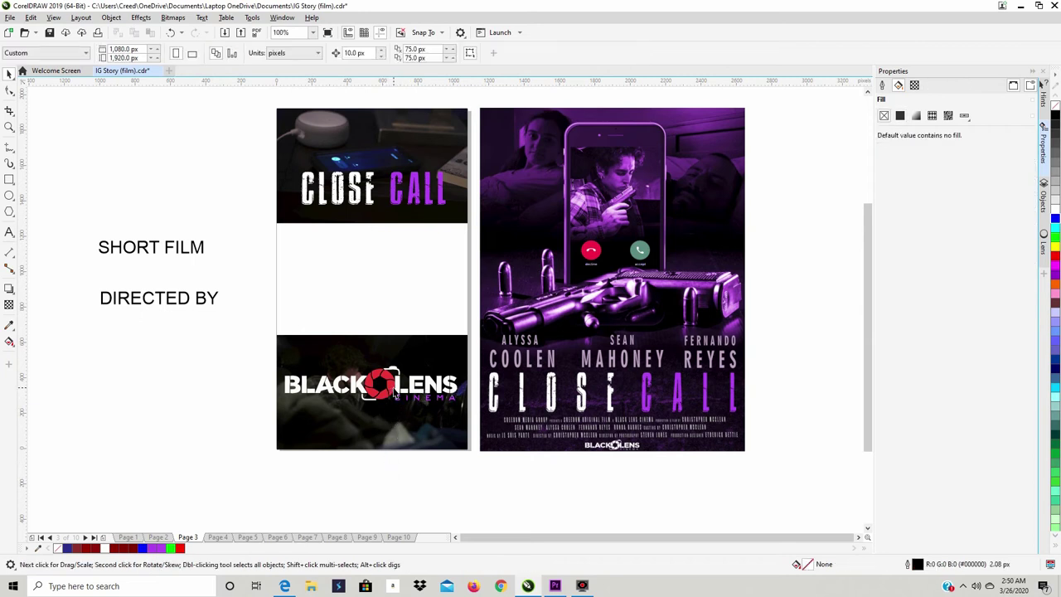
Step: Fill the upper-right and lower-left shutter blades of the logo with the same sampled purple (#B343F0)
{"action": "left_click", "coordinate": [394, 397]}
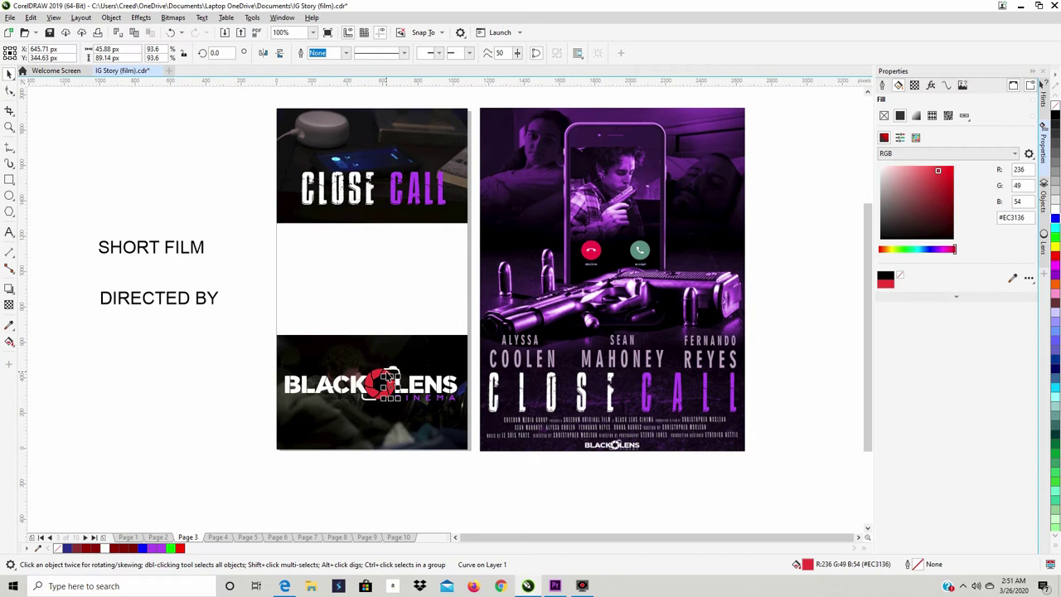
{"action": "left_click", "coordinate": [385, 374], "text": "shift"}
{"action": "left_click_drag", "start_coordinate": [372, 378], "coordinate": [375, 383]}
{"action": "left_click", "coordinate": [386, 402], "text": "shift"}
{"action": "left_click", "coordinate": [1011, 280]}
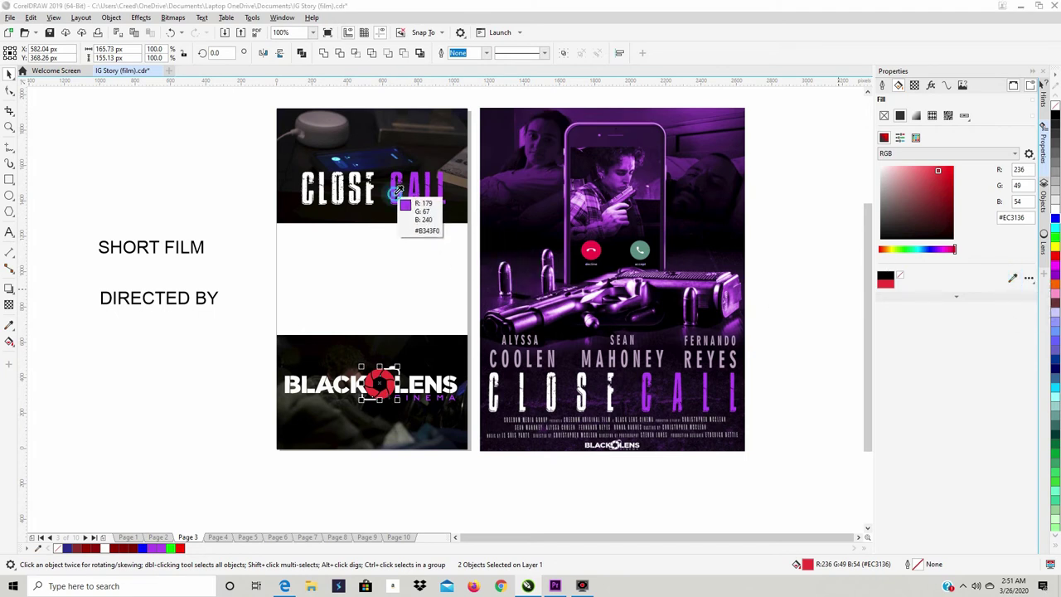
{"action": "left_click", "coordinate": [397, 191]}
{"action": "left_click", "coordinate": [419, 479]}
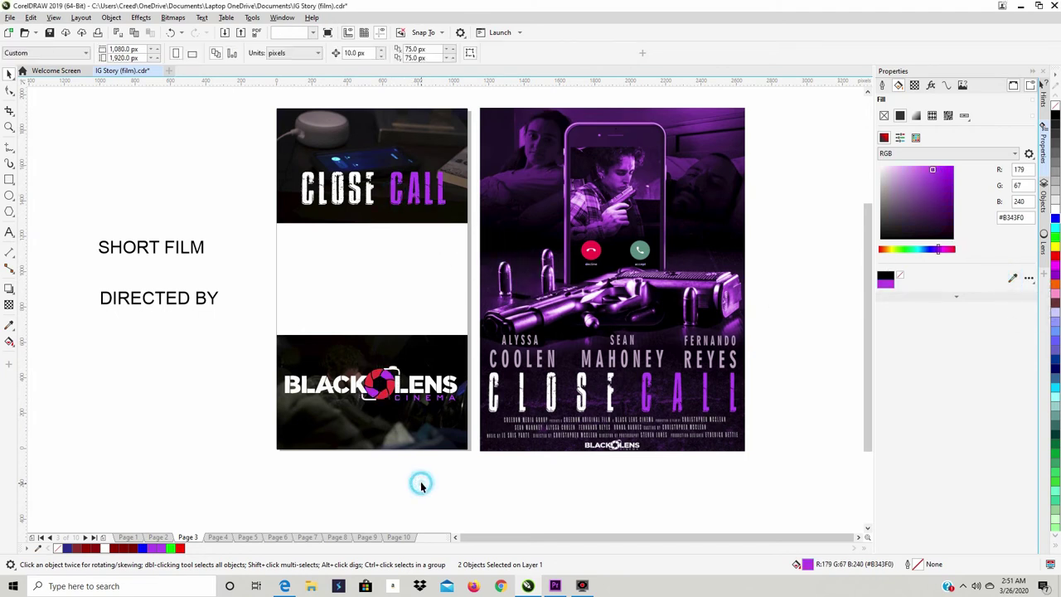
Step: Fill the top, upper-left and lower-right shutter blades of the logo with the purple sampled from CALL
{"action": "left_click", "coordinate": [375, 383]}
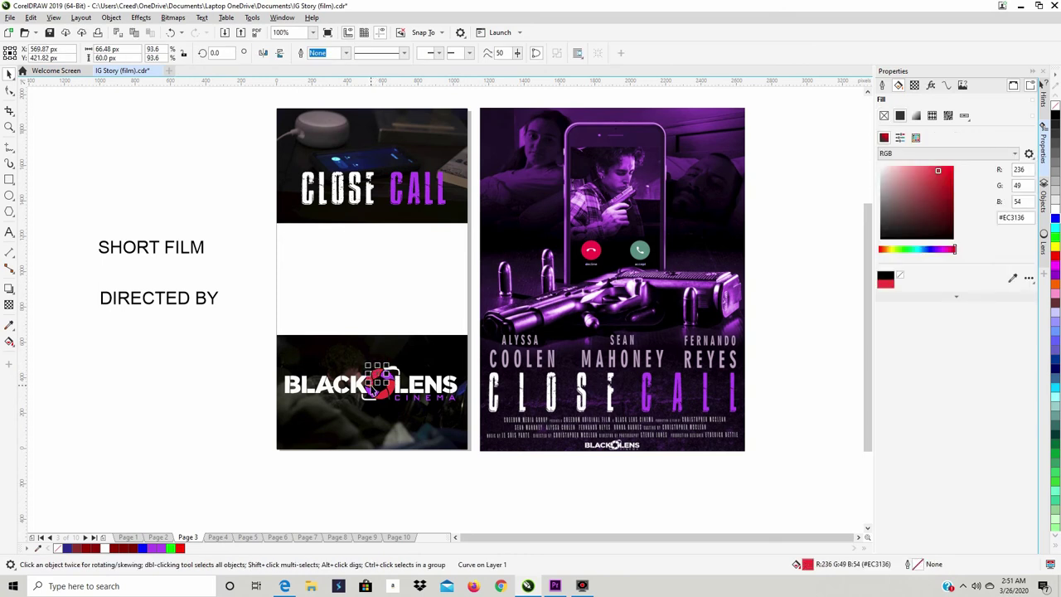
{"action": "left_click", "coordinate": [375, 383], "text": "shift"}
{"action": "left_click", "coordinate": [392, 396], "text": "shift"}
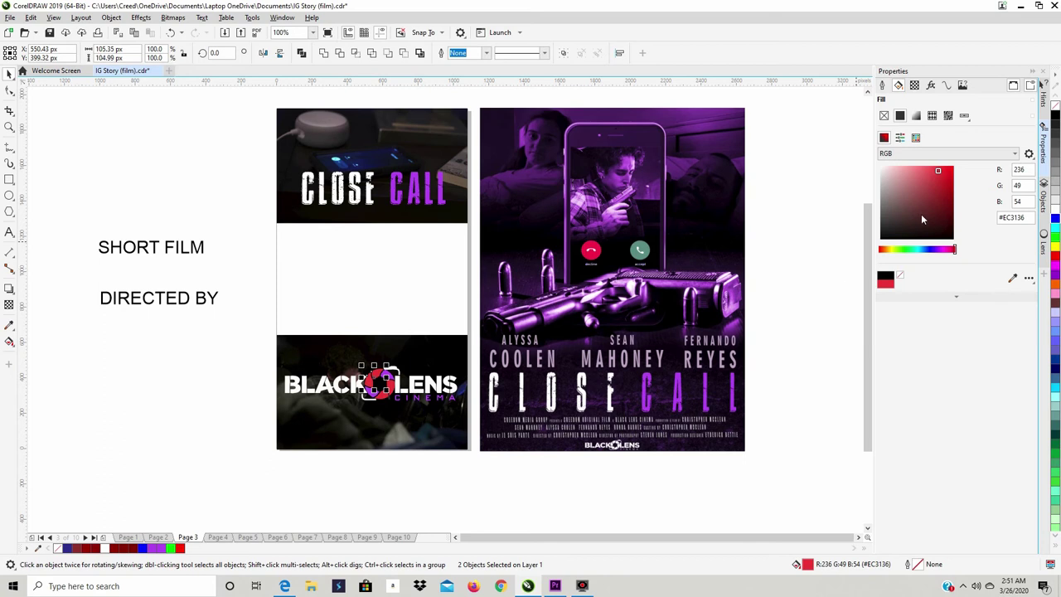
{"action": "left_click", "coordinate": [396, 189]}
{"action": "left_click", "coordinate": [397, 495]}
{"action": "left_click", "coordinate": [395, 391]}
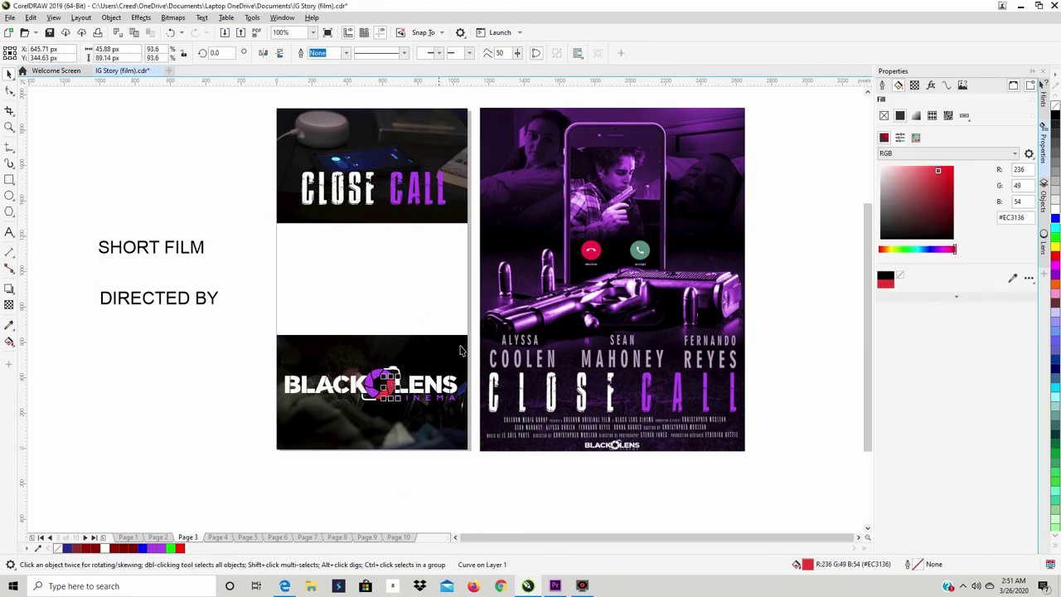
{"action": "left_click", "coordinate": [1013, 279]}
{"action": "left_click", "coordinate": [400, 191]}
{"action": "left_click", "coordinate": [406, 468]}
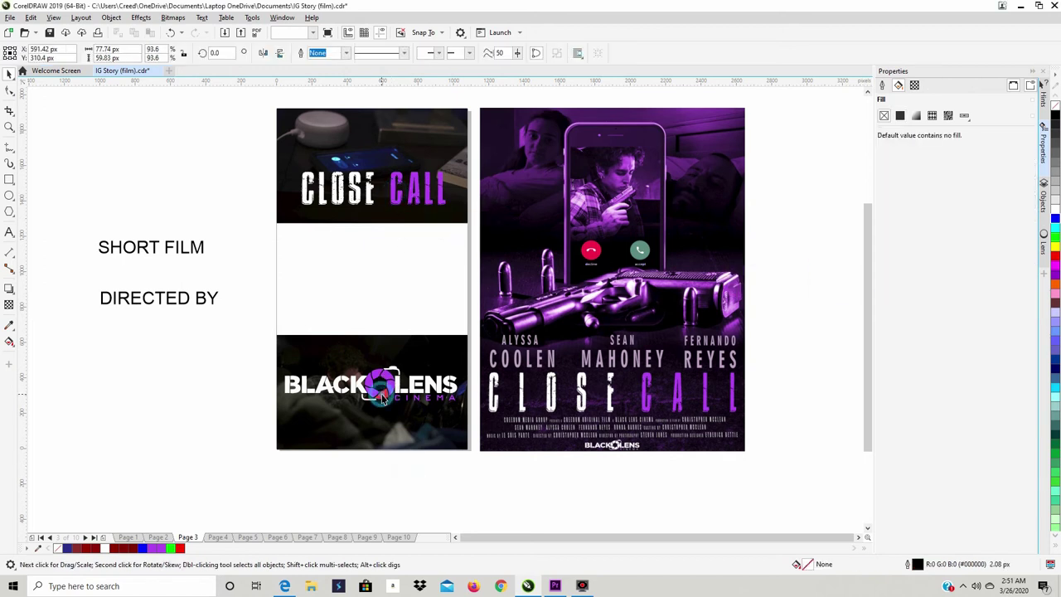
Step: Fill the remaining red shutter blade at the bottom of the logo with the purple sampled from the word CALL
{"action": "left_click", "coordinate": [381, 390]}
{"action": "left_click", "coordinate": [1012, 280]}
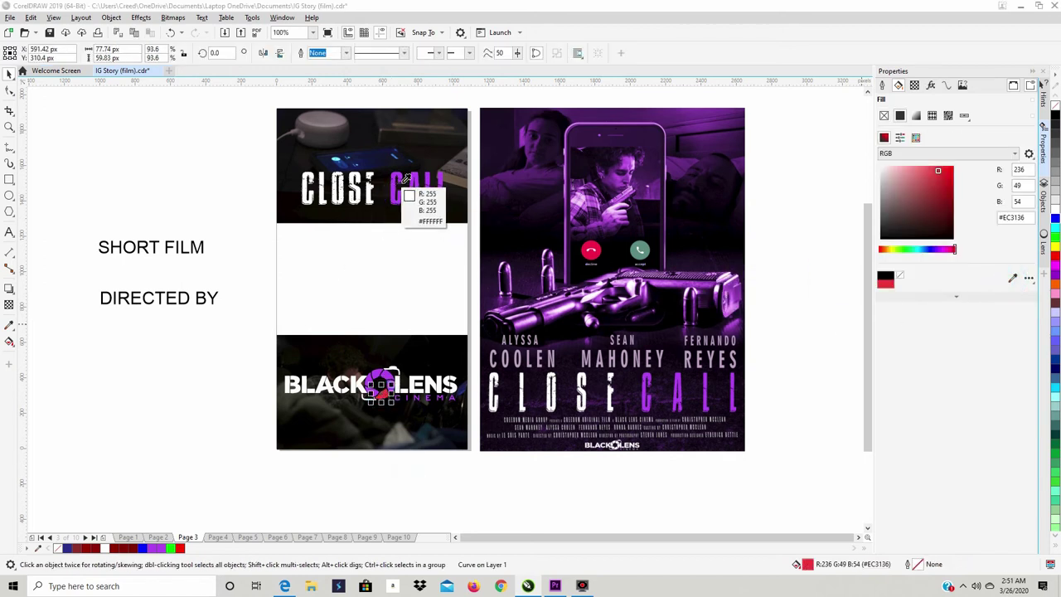
{"action": "left_click", "coordinate": [258, 356]}
{"action": "left_click", "coordinate": [249, 353]}
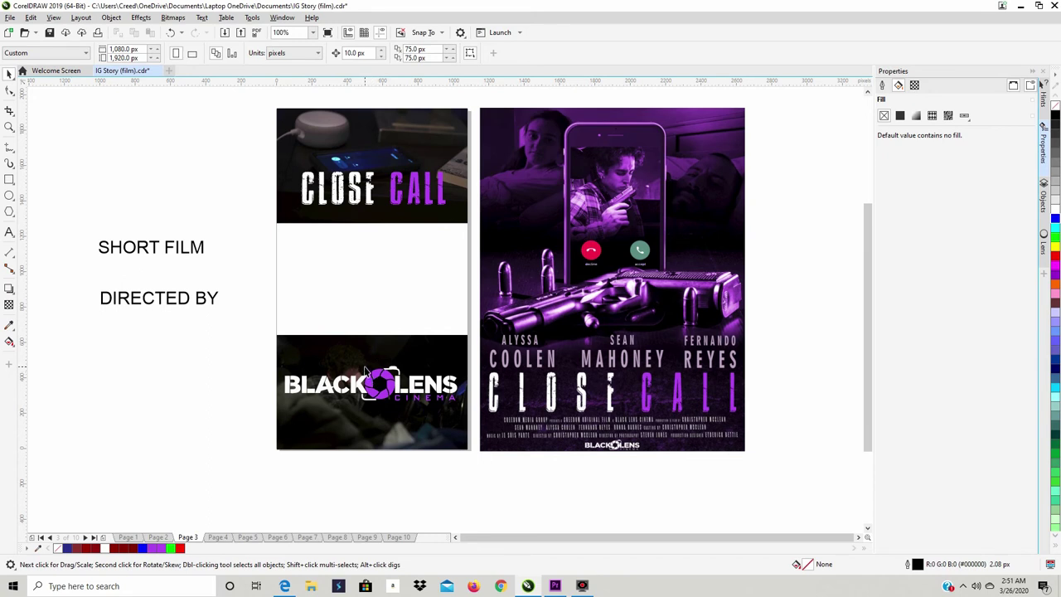
{"action": "left_click", "coordinate": [377, 380]}
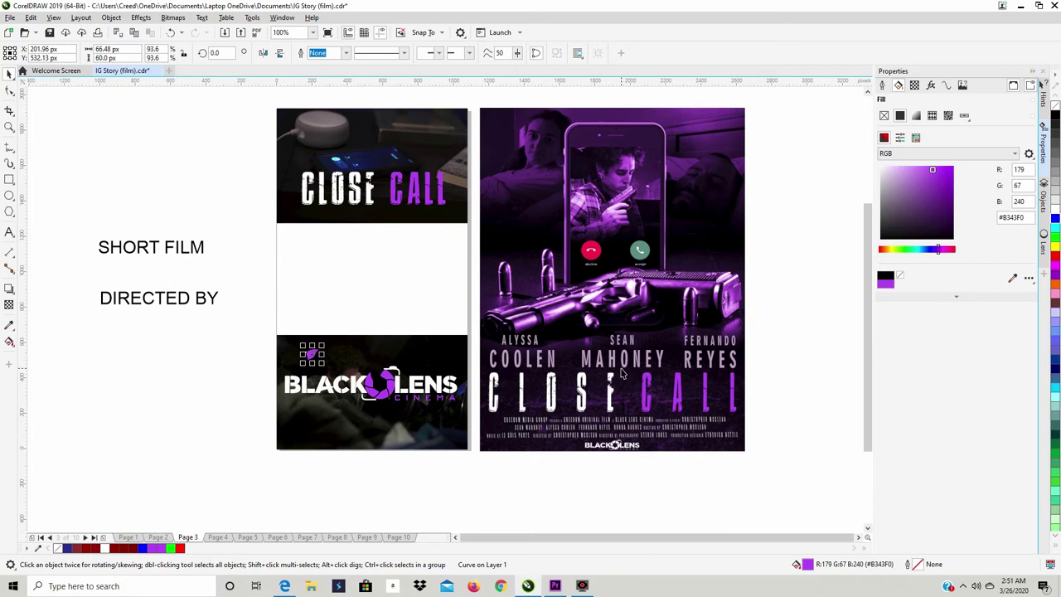
{"action": "left_click_drag", "start_coordinate": [325, 394], "coordinate": [333, 361]}
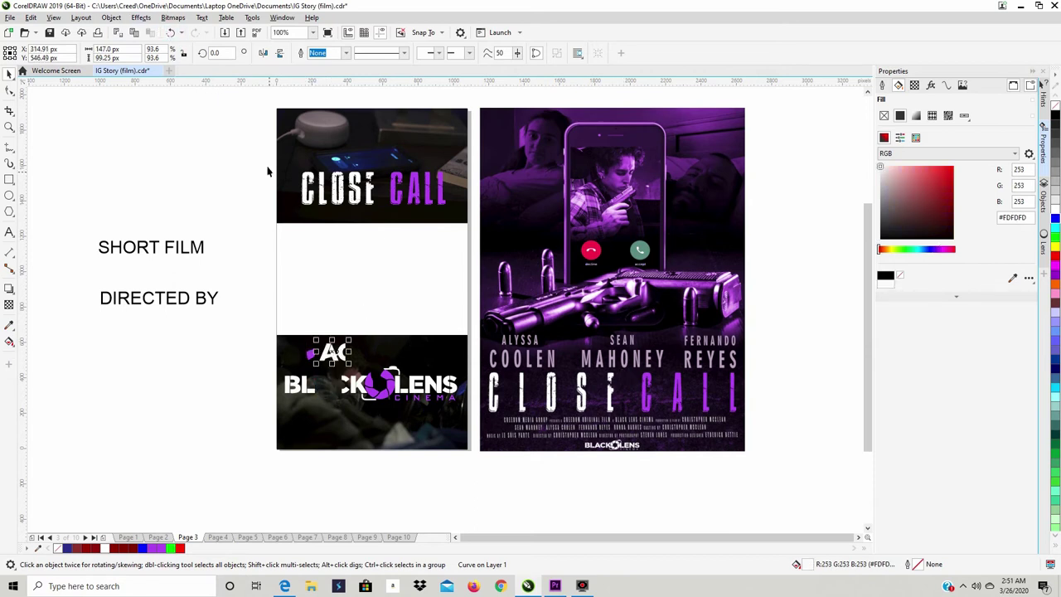
{"action": "left_click", "coordinate": [171, 32]}
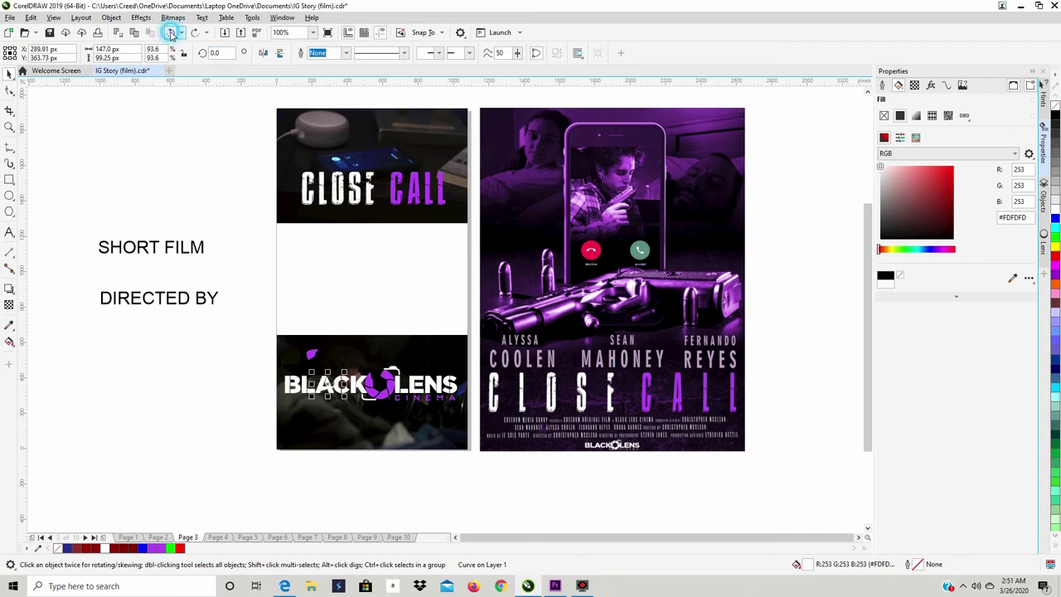
{"action": "left_click", "coordinate": [171, 32]}
Step: Select all the traced pieces of the Black Lens Cinema logo and group them
{"action": "left_click_drag", "start_coordinate": [254, 351], "coordinate": [471, 423]}
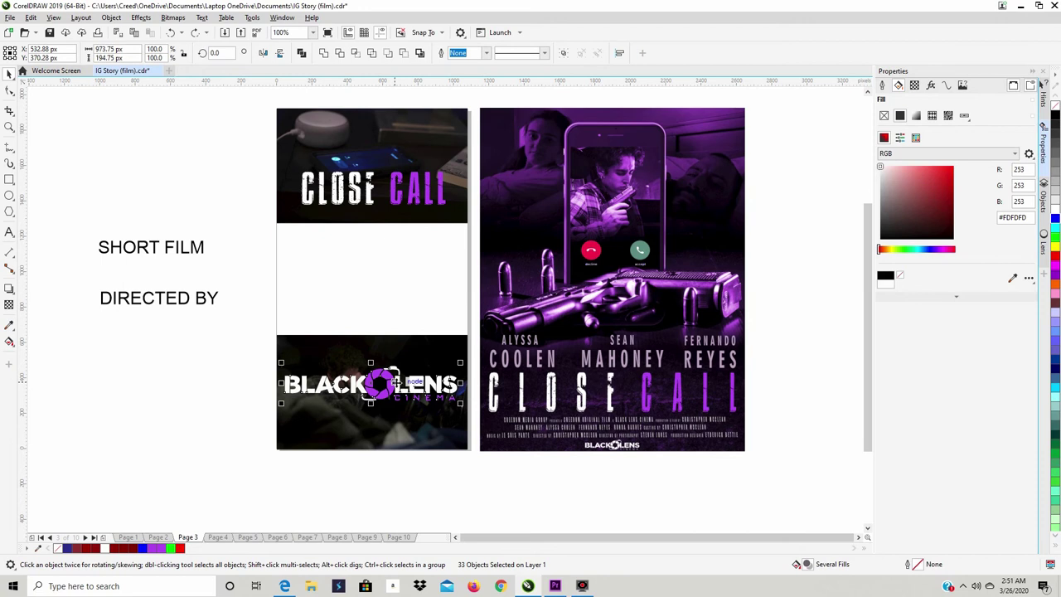
{"action": "right_click", "coordinate": [397, 88]}
{"action": "left_click", "coordinate": [462, 117]}
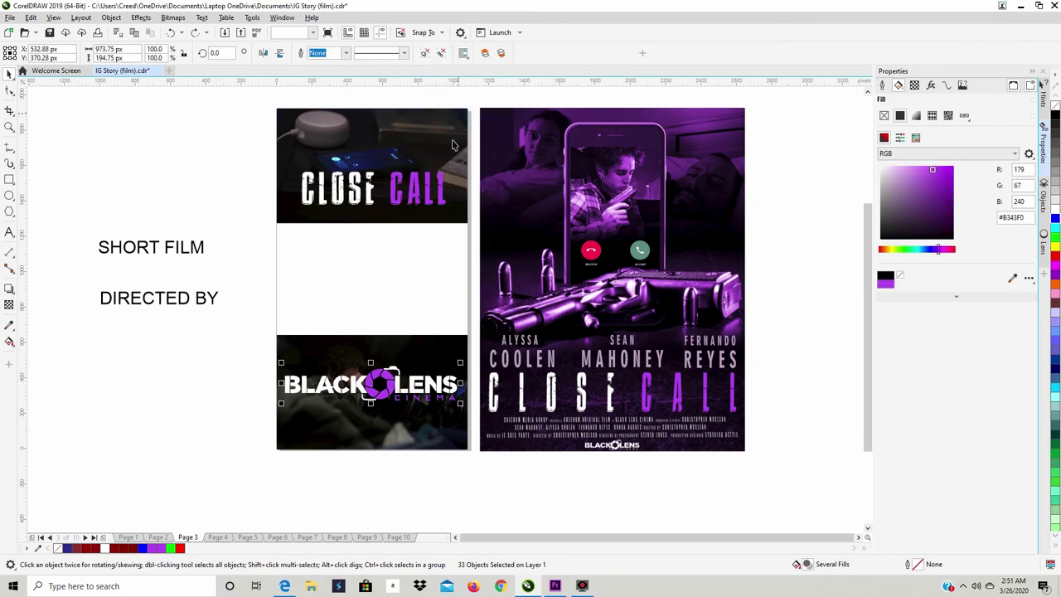
Step: Scale the grouped logo down to about 671 by 134 px and center it near the upper edge of the lower still
{"action": "left_click_drag", "start_coordinate": [377, 377], "coordinate": [383, 420]}
{"action": "left_click_drag", "start_coordinate": [462, 400], "coordinate": [390, 359]}
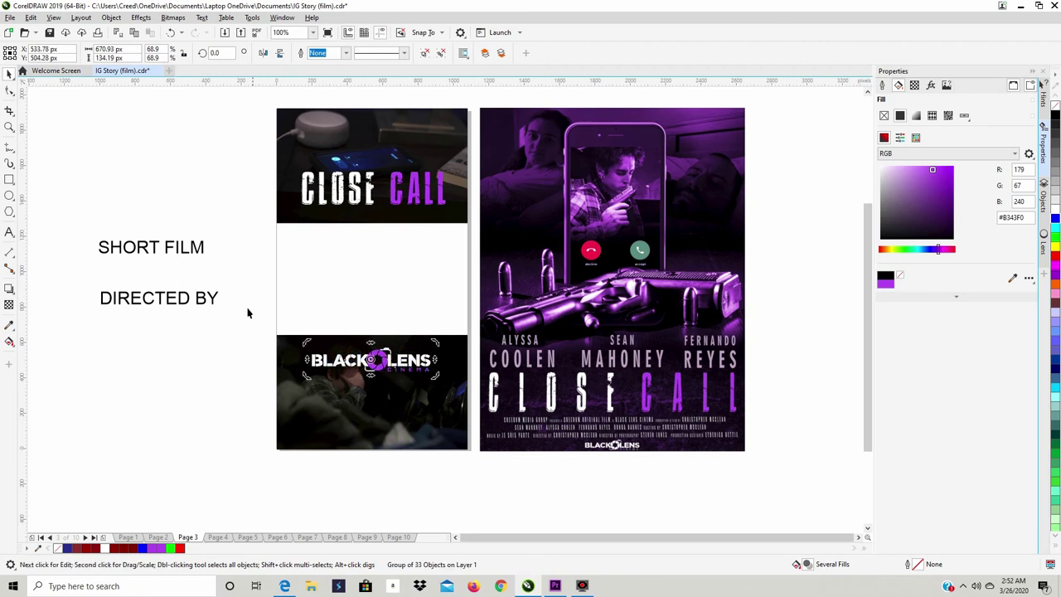
{"action": "left_click", "coordinate": [222, 360]}
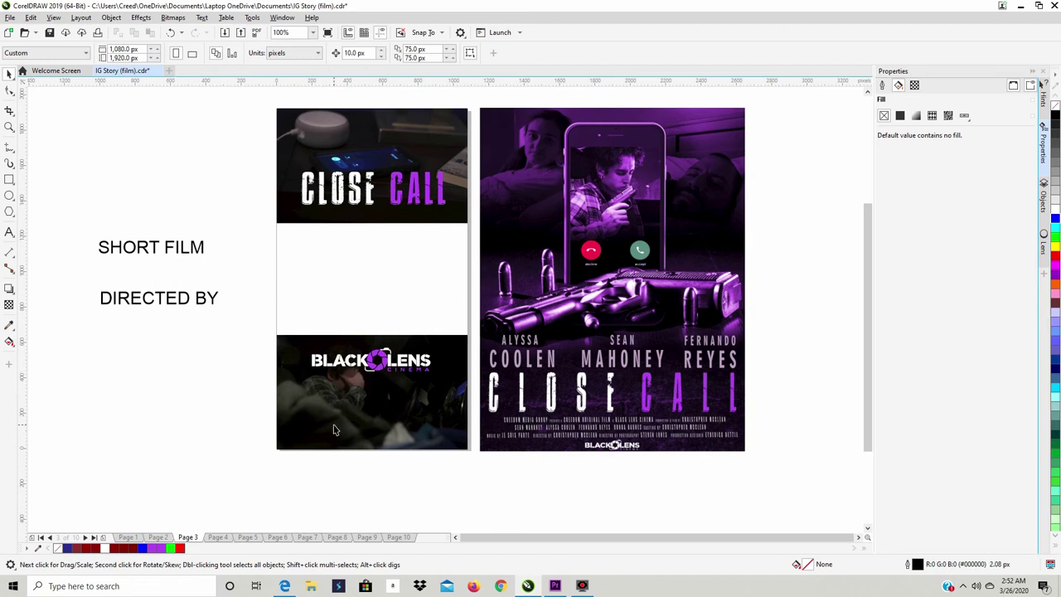
Step: Change the font of the SHORT FILM text to NEW ACADEMY
{"action": "left_click", "coordinate": [147, 250]}
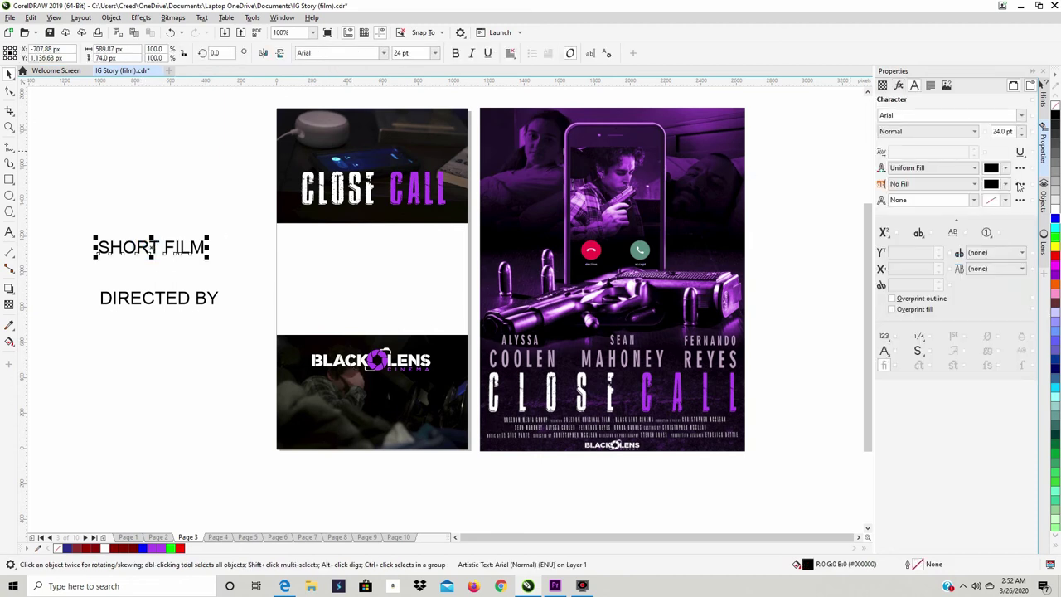
{"action": "left_click", "coordinate": [1022, 114]}
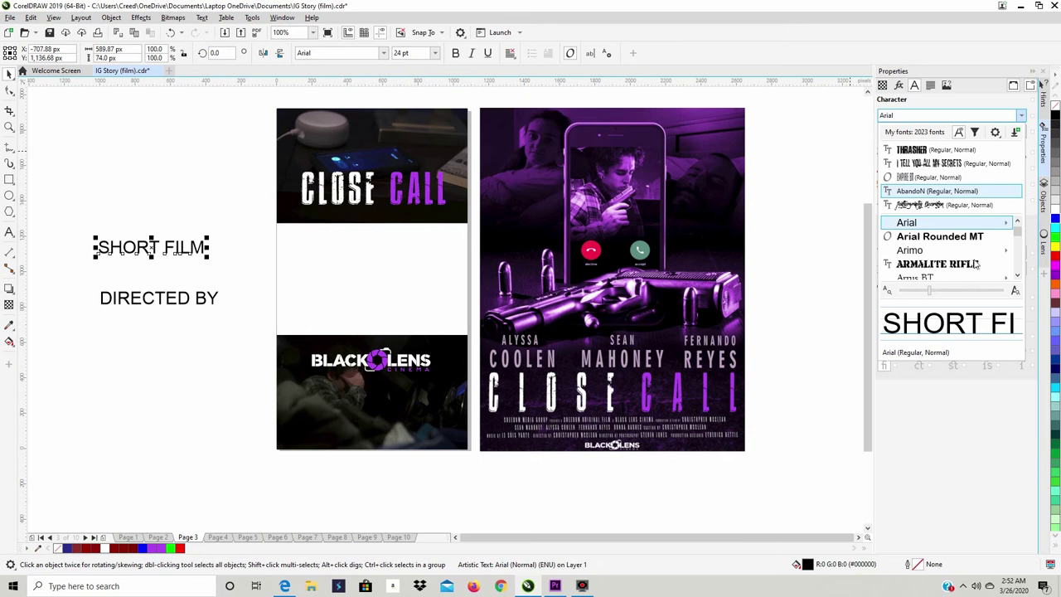
{"action": "scroll", "coordinate": [1021, 236], "scroll_direction": "down", "scroll_amount": 3}
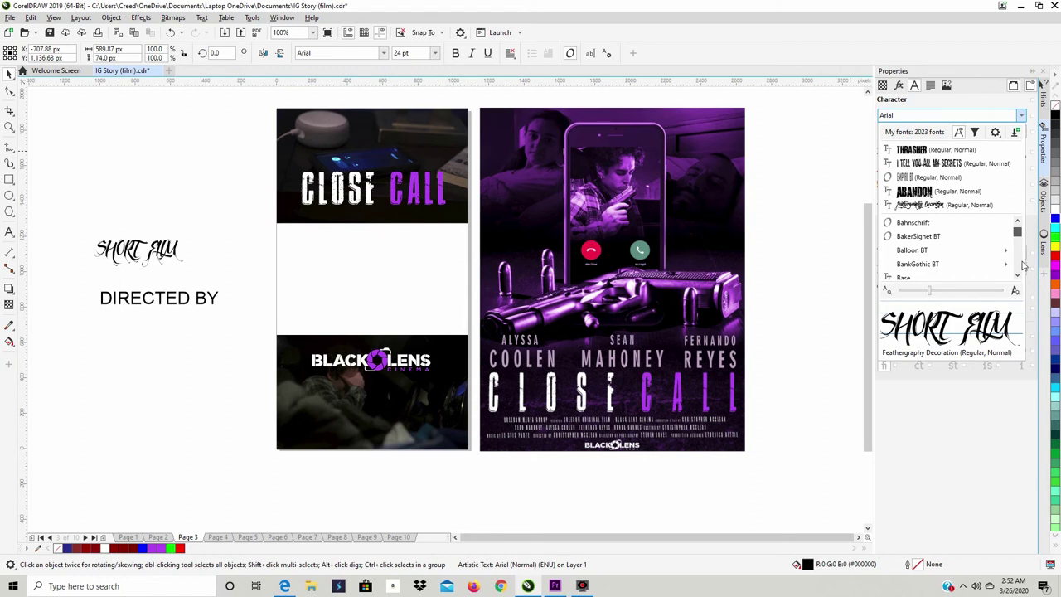
{"action": "left_click", "coordinate": [1017, 242]}
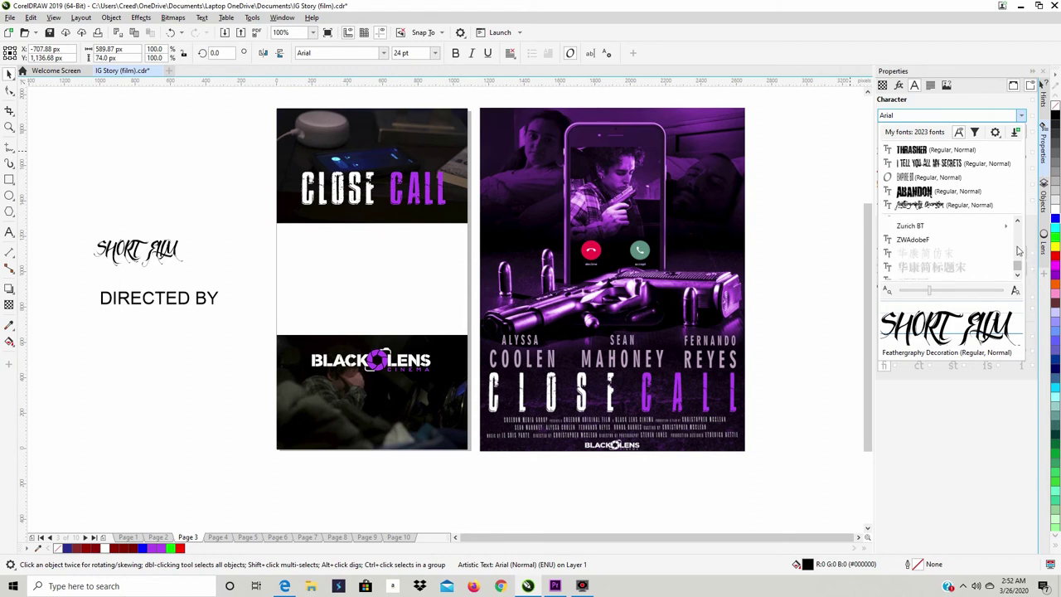
{"action": "scroll", "coordinate": [1018, 242], "scroll_direction": "up", "scroll_amount": 4}
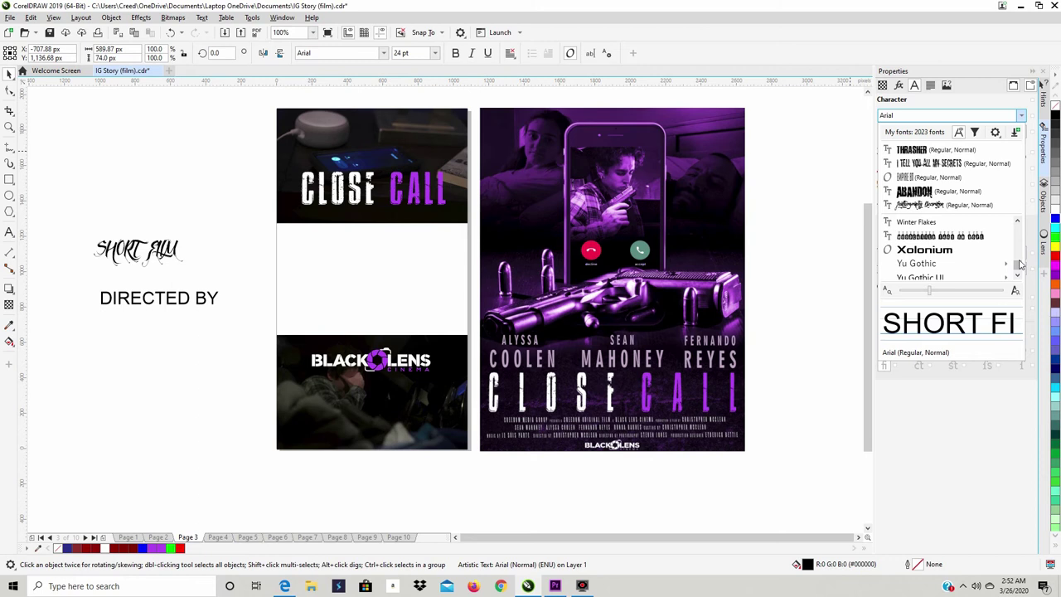
{"action": "left_click_drag", "start_coordinate": [1022, 264], "coordinate": [1021, 260]}
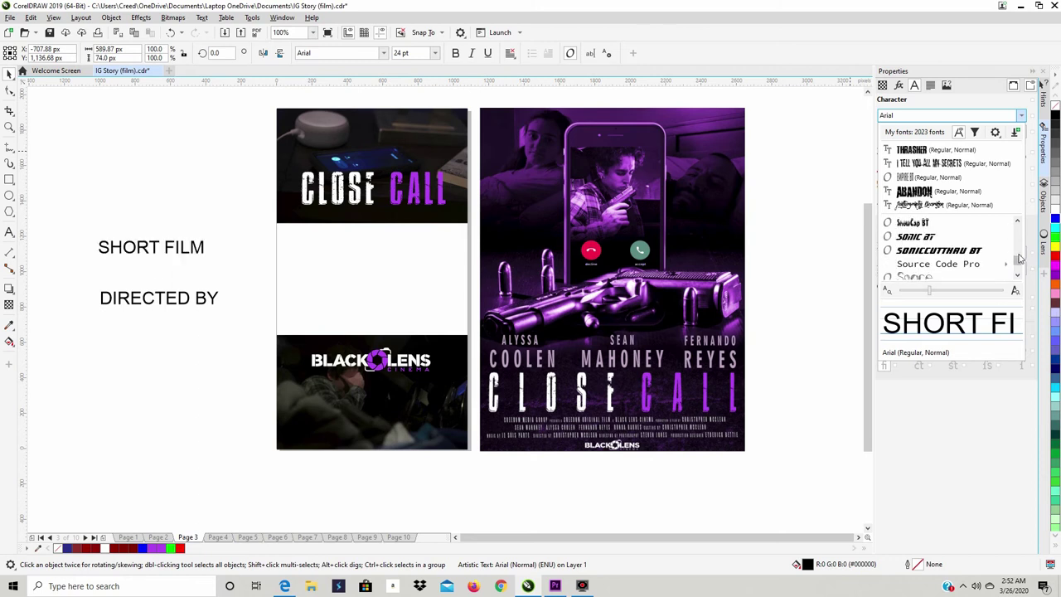
{"action": "scroll", "coordinate": [1020, 247], "scroll_direction": "up", "scroll_amount": 2}
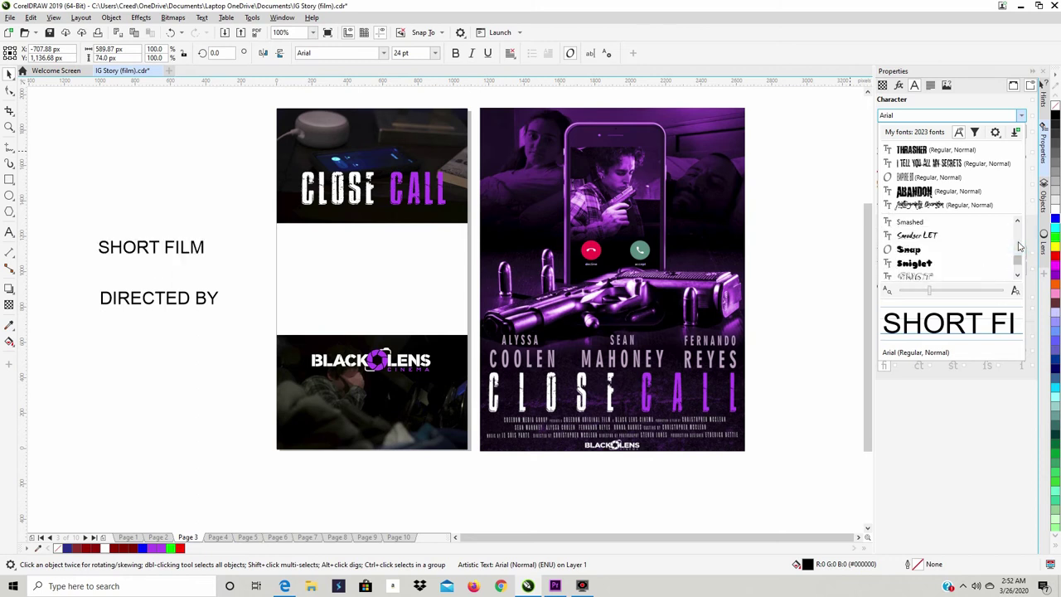
{"action": "scroll", "coordinate": [1019, 247], "scroll_direction": "up", "scroll_amount": 3}
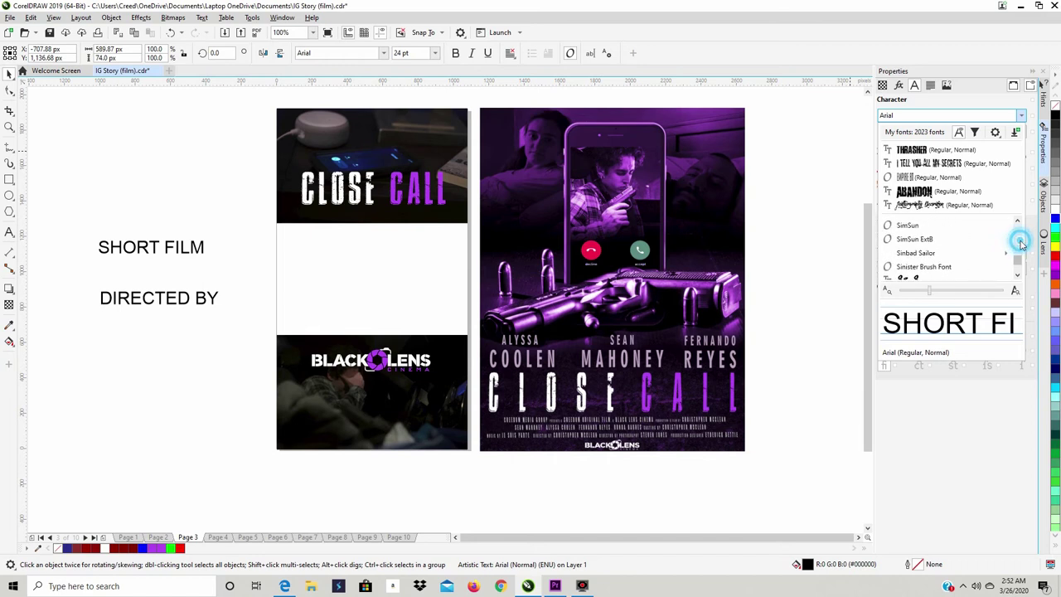
{"action": "left_click", "coordinate": [1021, 241]}
{"action": "left_click", "coordinate": [1021, 242]}
{"action": "left_click", "coordinate": [1022, 241]}
{"action": "scroll", "coordinate": [1021, 244], "scroll_direction": "up", "scroll_amount": 6}
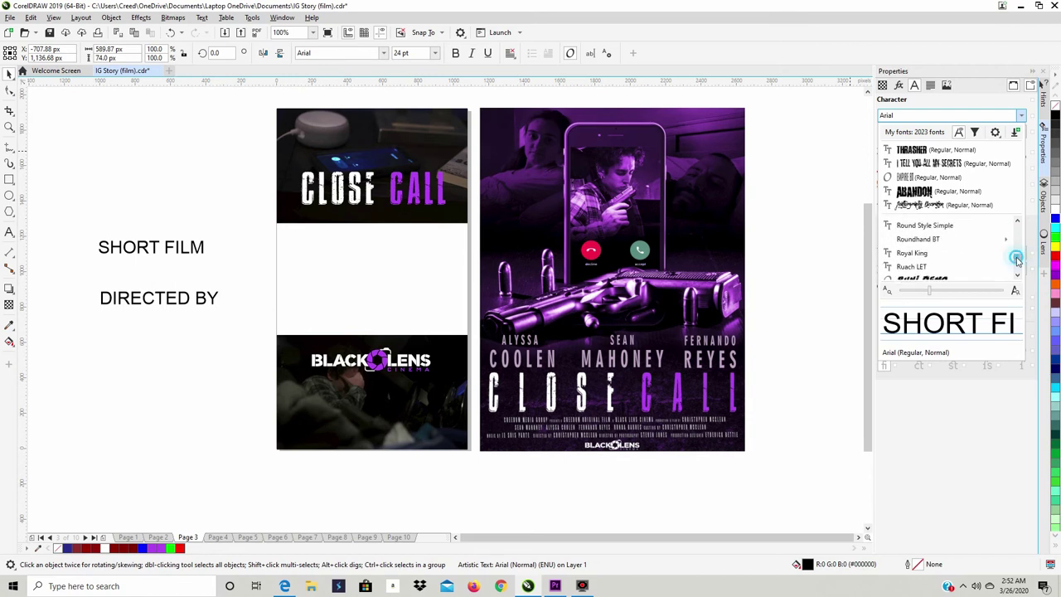
{"action": "scroll", "coordinate": [1018, 259], "scroll_direction": "up", "scroll_amount": 8}
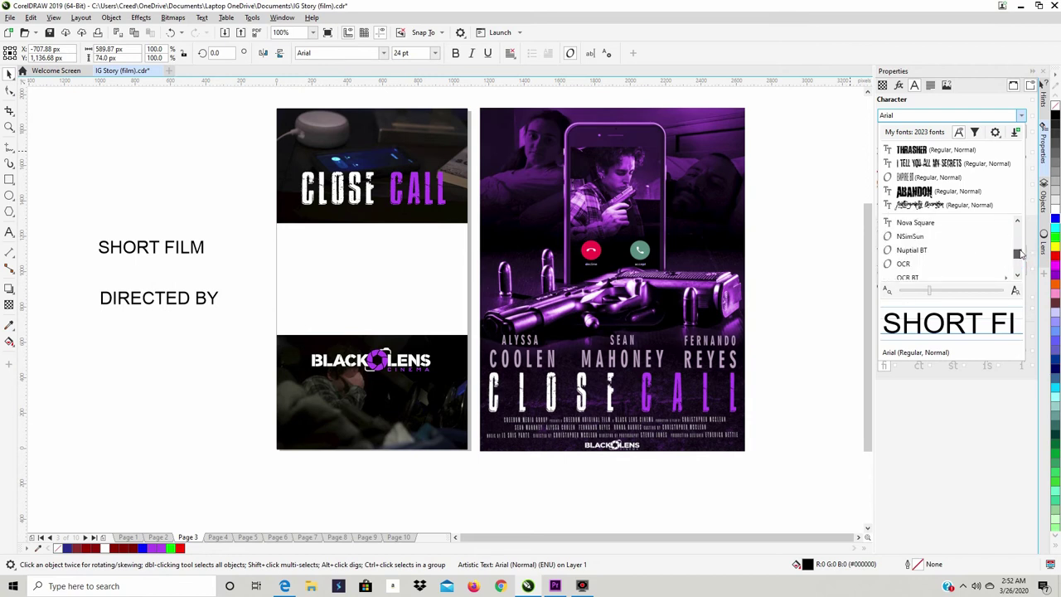
{"action": "scroll", "coordinate": [1018, 262], "scroll_direction": "down", "scroll_amount": 8}
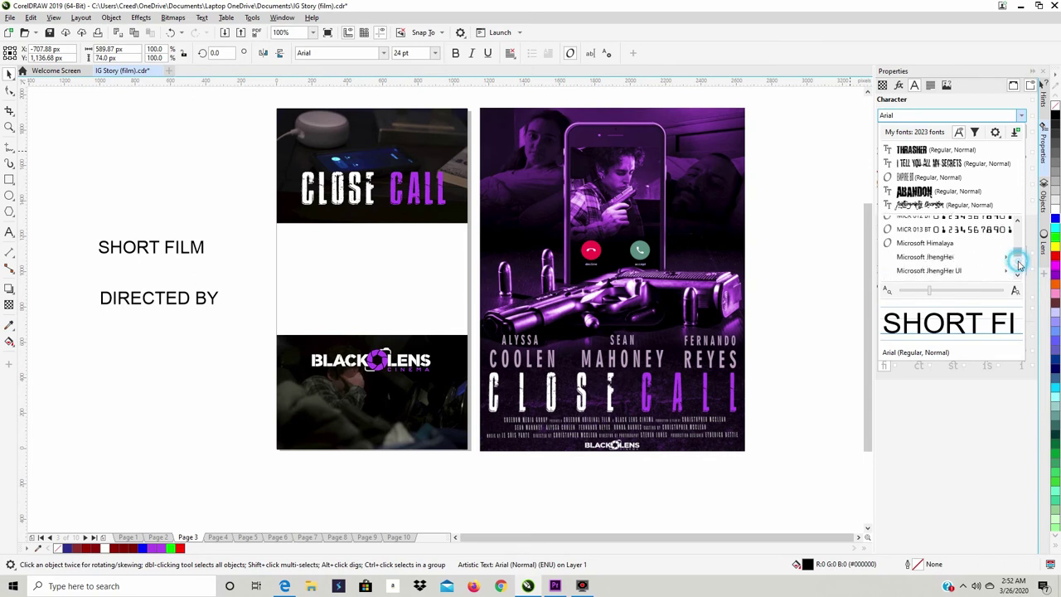
{"action": "scroll", "coordinate": [1018, 264], "scroll_direction": "down", "scroll_amount": 8}
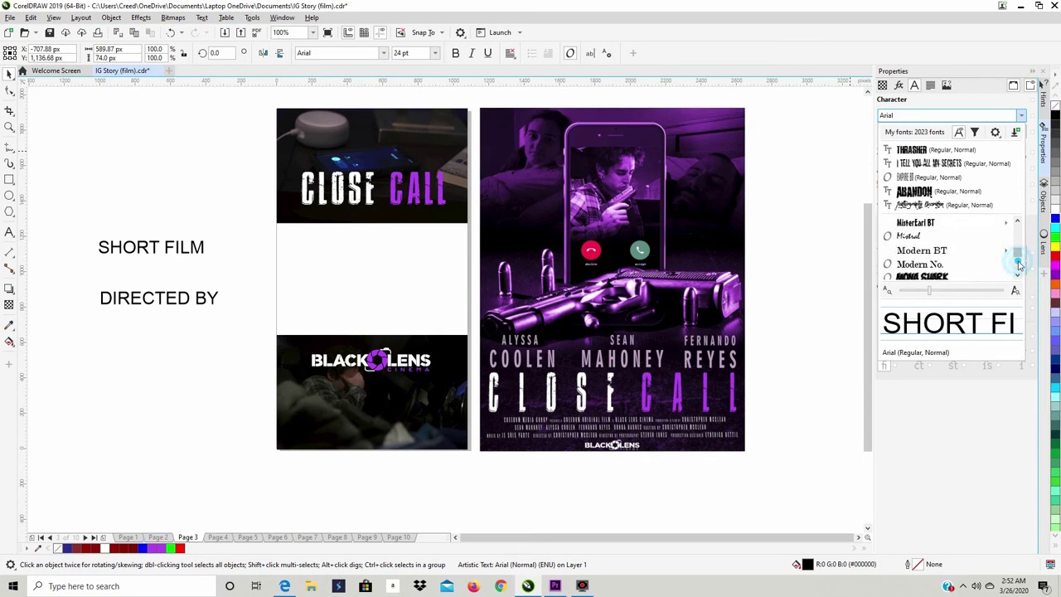
{"action": "scroll", "coordinate": [1019, 264], "scroll_direction": "down", "scroll_amount": 8}
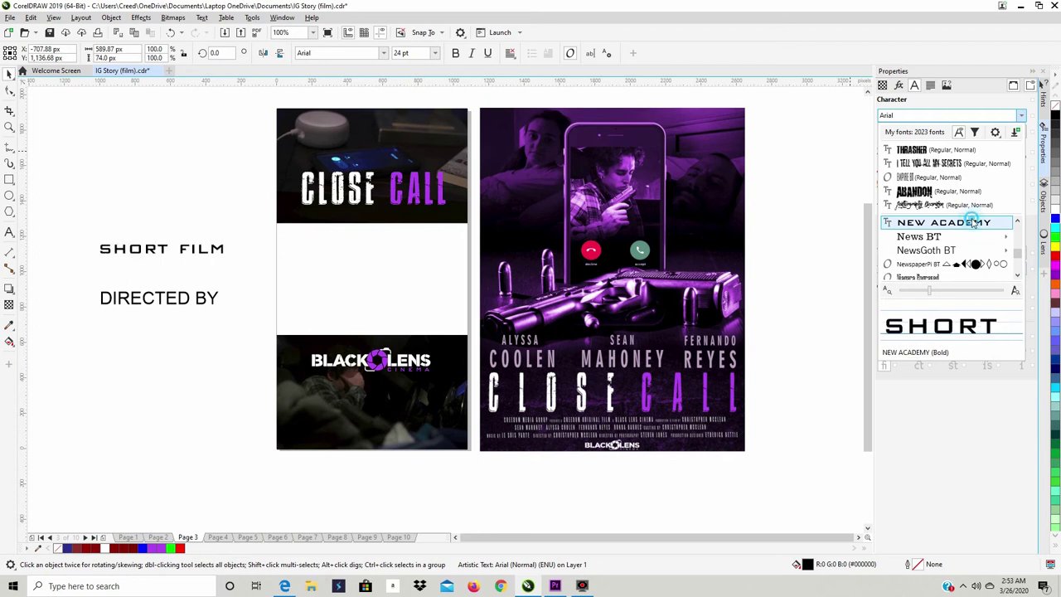
{"action": "left_click", "coordinate": [972, 222]}
Step: Set the DIRECTED BY text in the same NEW ACADEMY font
{"action": "left_click", "coordinate": [176, 304]}
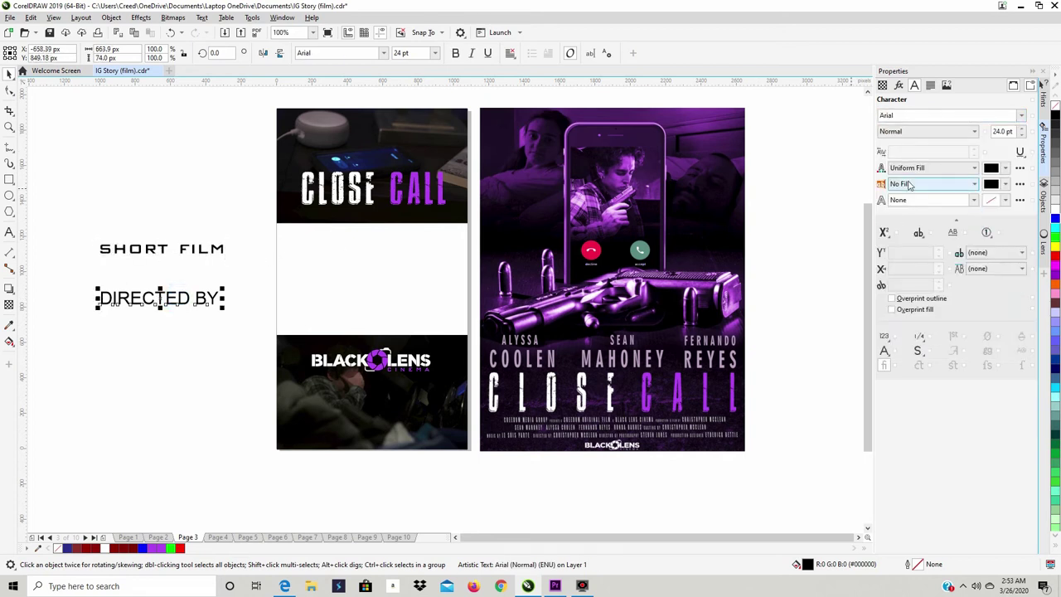
{"action": "left_click", "coordinate": [1023, 117]}
{"action": "left_click", "coordinate": [913, 147]}
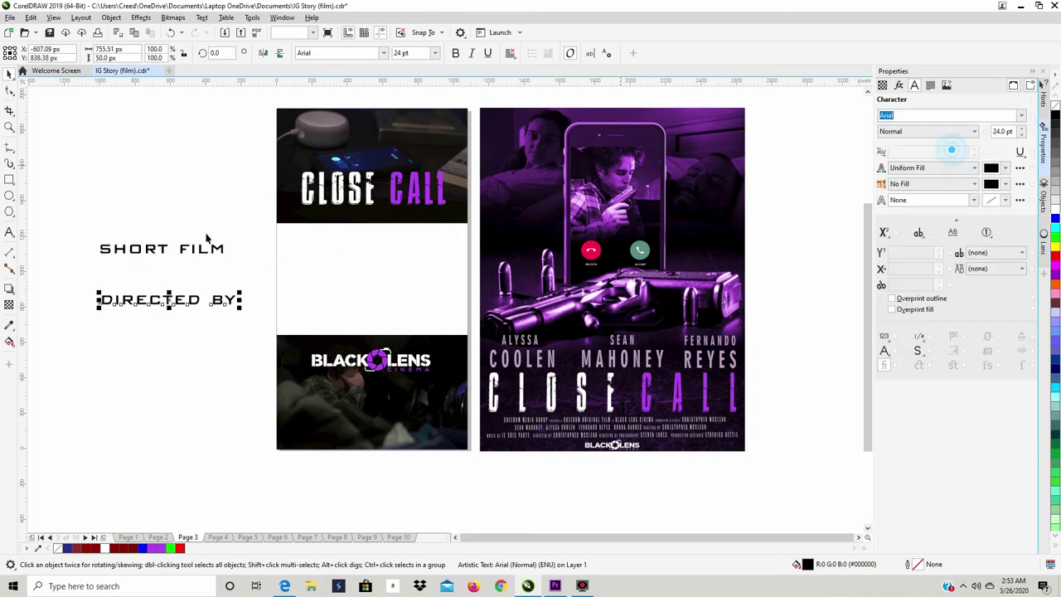
Step: Place DIRECTED BY centered just above the logo on the lower still, filled white and reduced to about 10.5 pt
{"action": "left_click", "coordinate": [189, 301]}
{"action": "left_click_drag", "start_coordinate": [190, 301], "coordinate": [391, 343]}
{"action": "left_click", "coordinate": [1056, 207]}
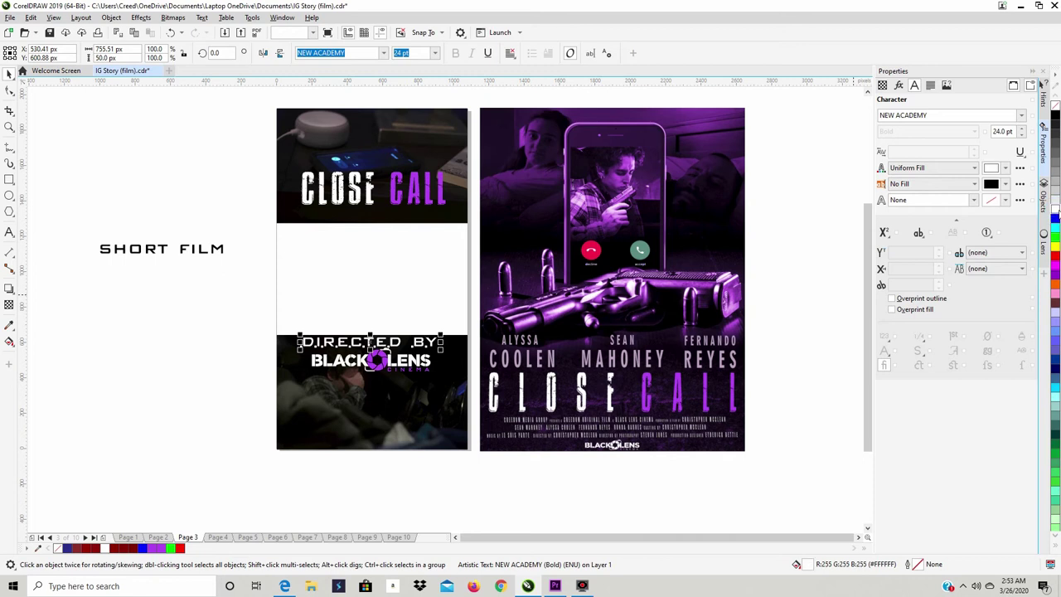
{"action": "left_click_drag", "start_coordinate": [441, 337], "coordinate": [426, 338]}
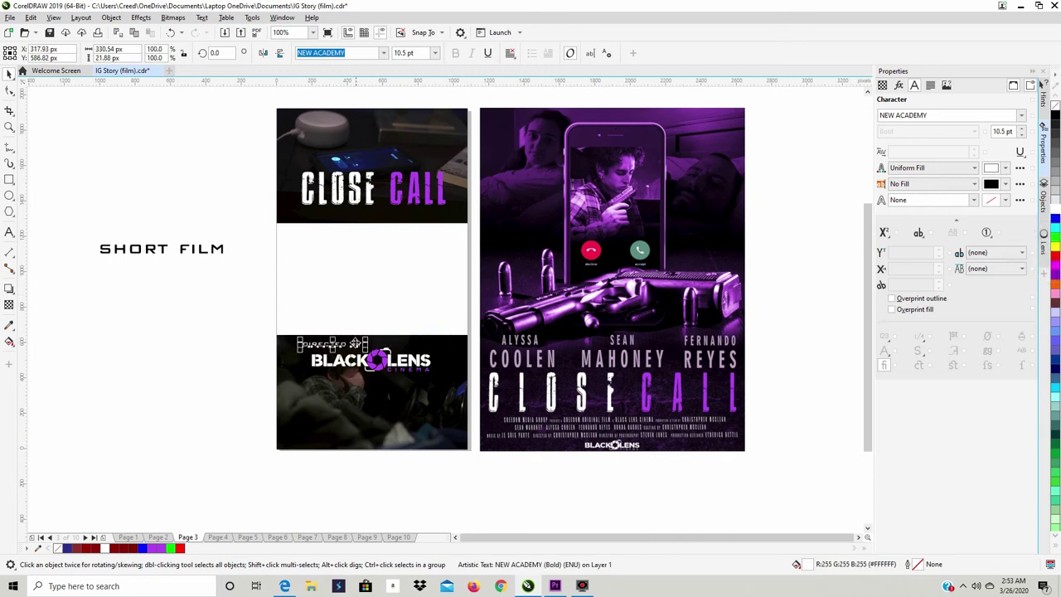
{"action": "left_click_drag", "start_coordinate": [332, 347], "coordinate": [374, 349]}
{"action": "scroll", "coordinate": [374, 348], "scroll_direction": "up", "scroll_amount": 3}
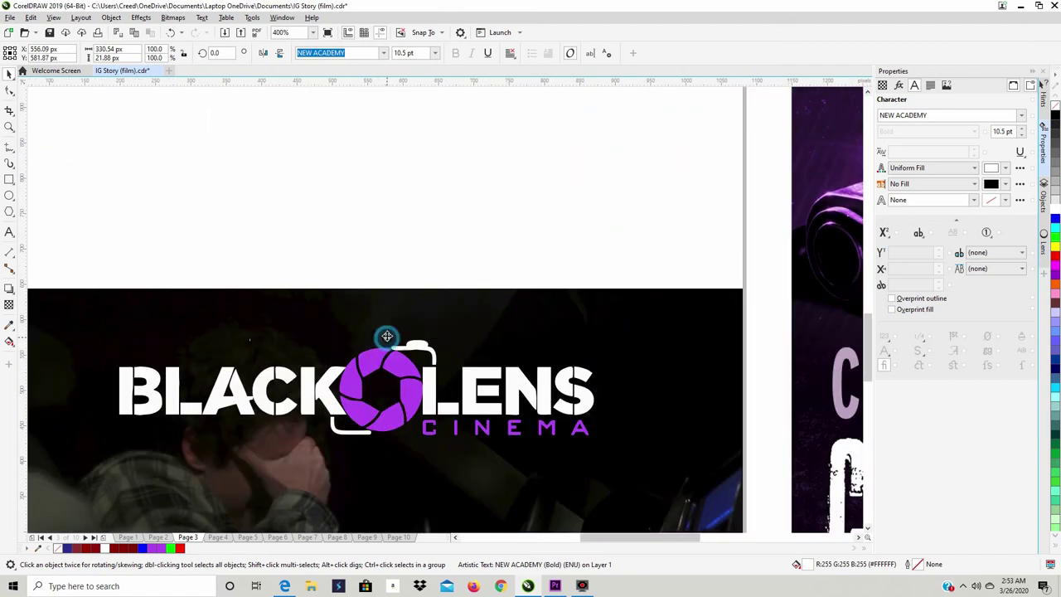
{"action": "scroll", "coordinate": [386, 338], "scroll_direction": "down", "scroll_amount": 1}
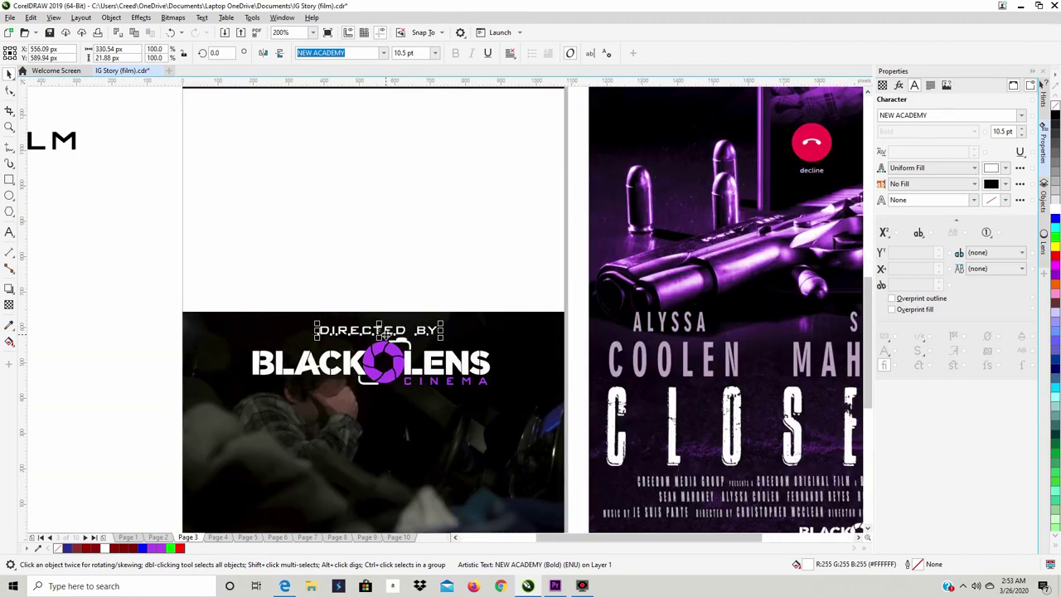
{"action": "scroll", "coordinate": [293, 336], "scroll_direction": "down", "scroll_amount": 1}
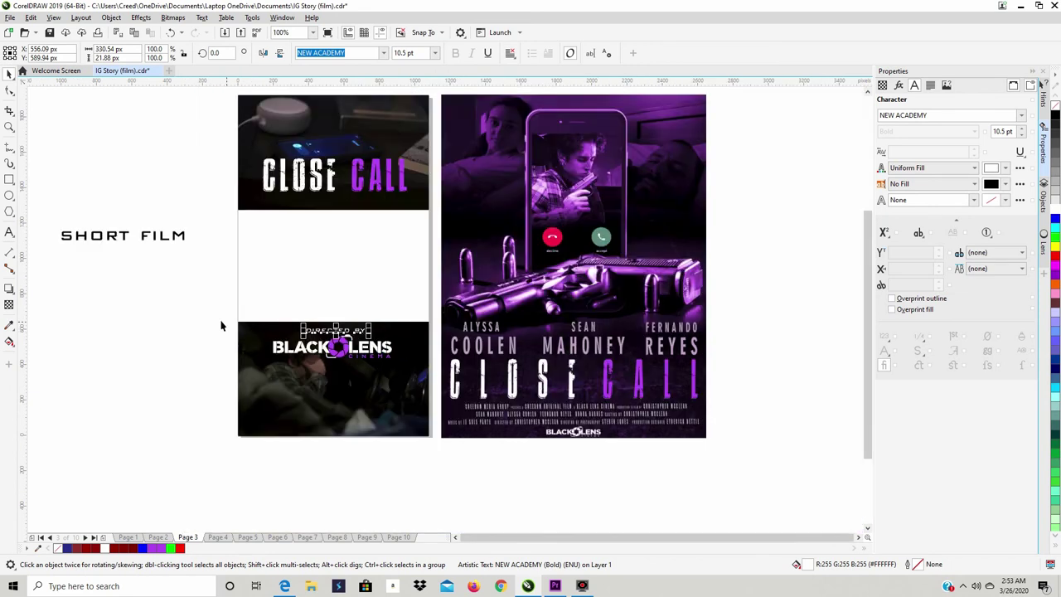
Step: Place SHORT FILM centered under the CLOSE CALL title on the upper still, filled white and reduced to about 13.5 pt
{"action": "left_click", "coordinate": [170, 239]}
{"action": "left_click_drag", "start_coordinate": [174, 240], "coordinate": [379, 204]}
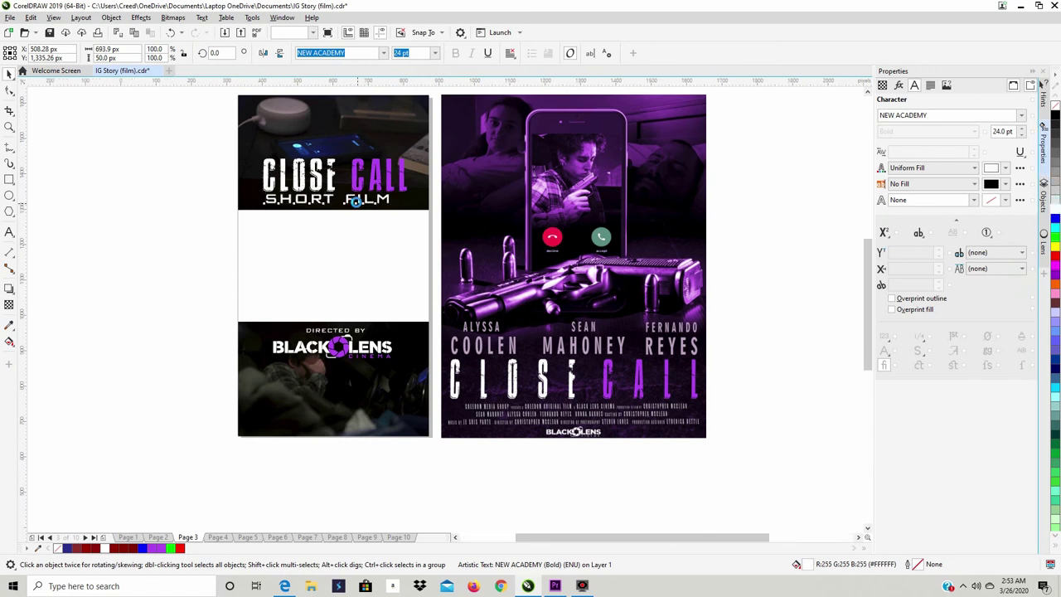
{"action": "scroll", "coordinate": [356, 202], "scroll_direction": "up", "scroll_amount": 1}
{"action": "left_click_drag", "start_coordinate": [170, 182], "coordinate": [307, 201]}
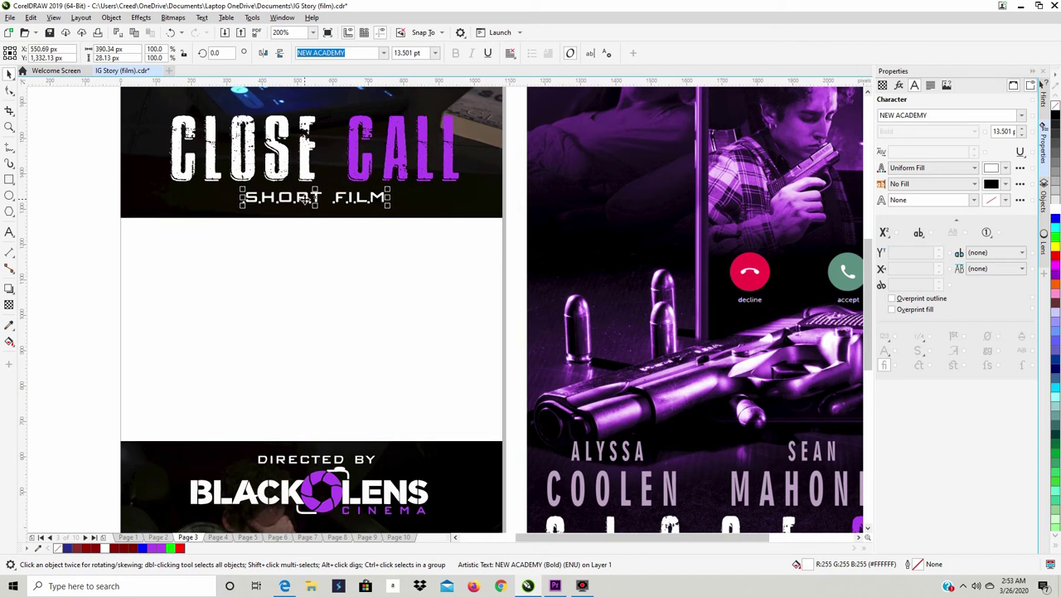
{"action": "left_click", "coordinate": [80, 237]}
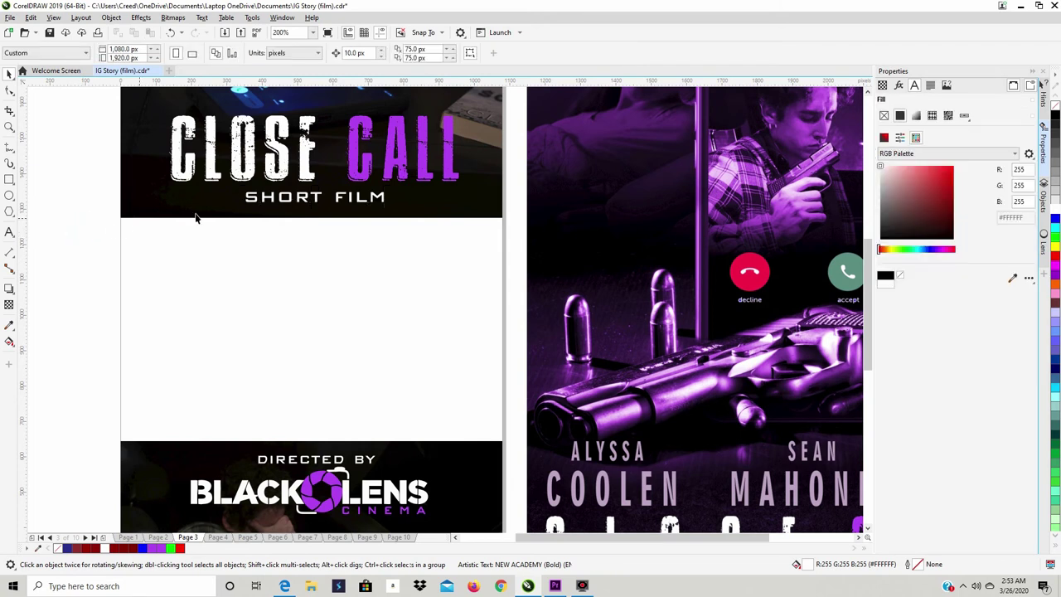
Step: Delete the Close Call poster image beside the page and bring the whole story page into view
{"action": "scroll", "coordinate": [332, 191], "scroll_direction": "down", "scroll_amount": 1}
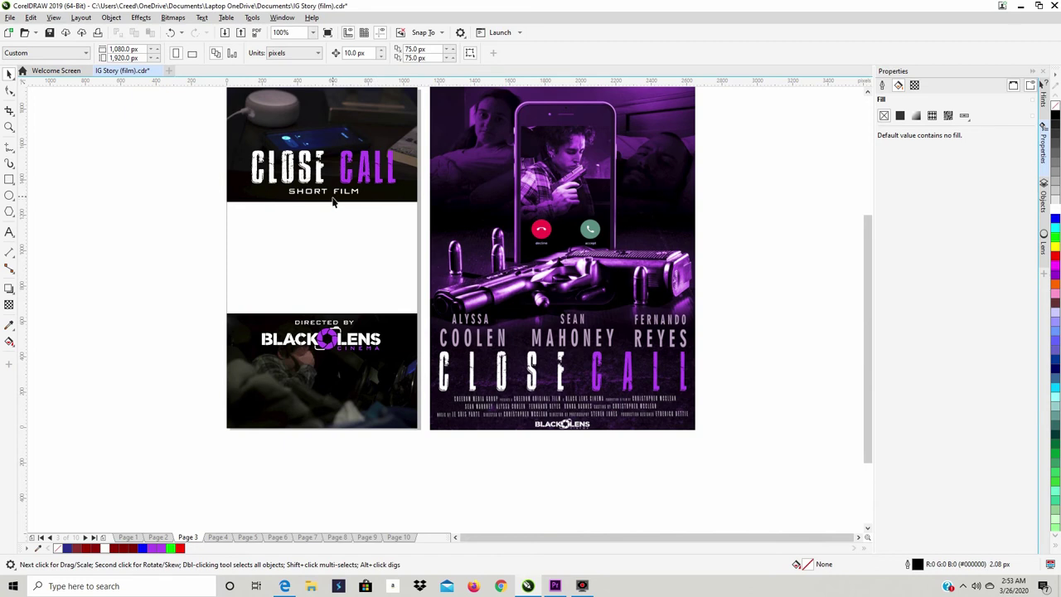
{"action": "left_click", "coordinate": [650, 290]}
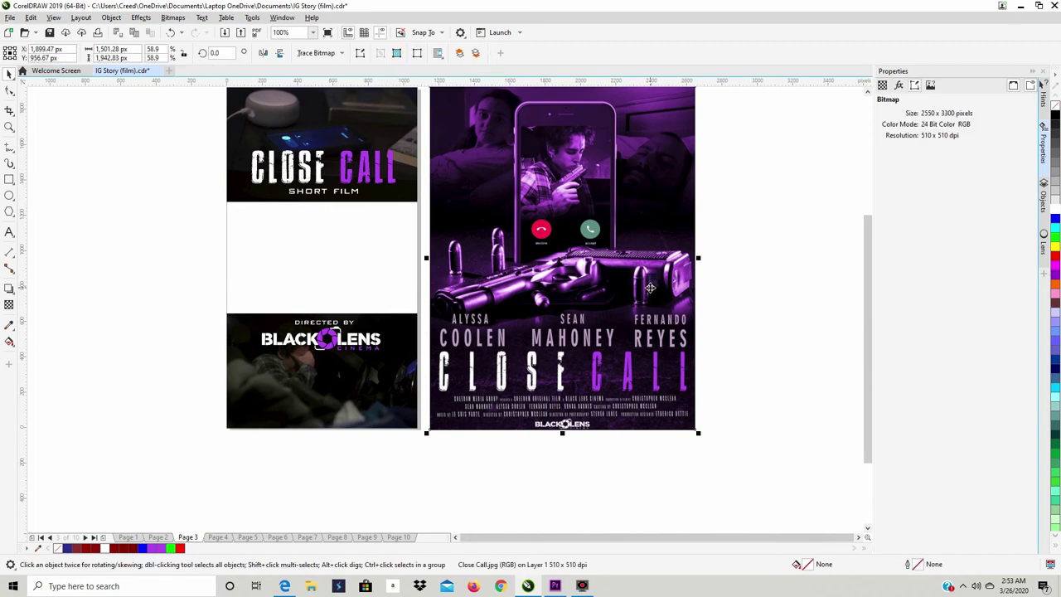
{"action": "key", "text": "Delete"}
{"action": "left_click_drag", "start_coordinate": [867, 233], "coordinate": [868, 193]}
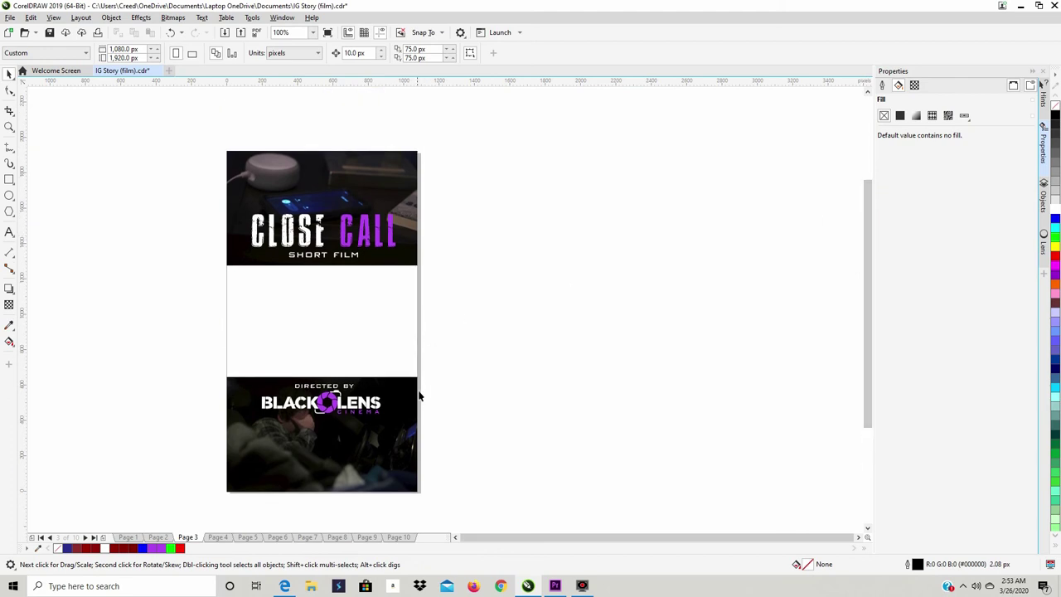
Step: Align the DIRECTED BY text and the Black Lens logo on their horizontal centers on the lower still
{"action": "left_click_drag", "start_coordinate": [453, 425], "coordinate": [265, 419]}
{"action": "left_click", "coordinate": [326, 403]}
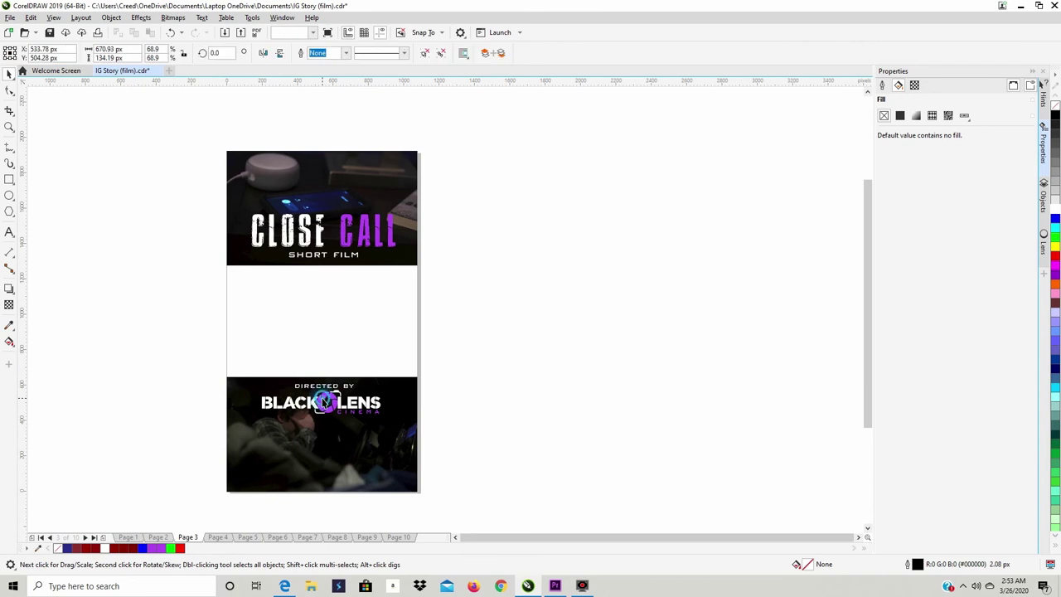
{"action": "left_click", "coordinate": [327, 383], "text": "ctrl"}
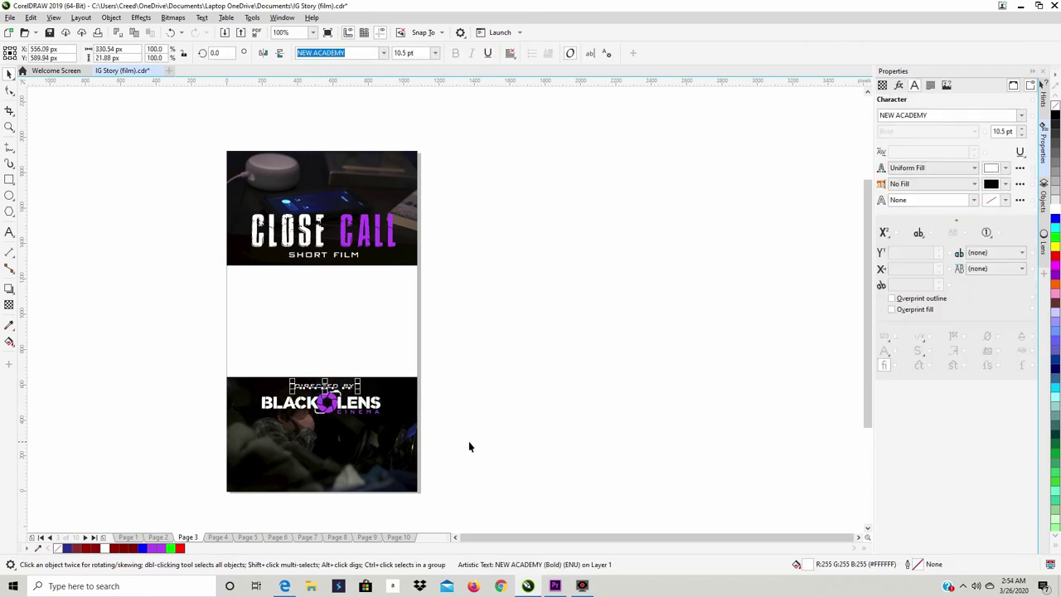
{"action": "left_click_drag", "start_coordinate": [484, 429], "coordinate": [237, 360]}
{"action": "left_click", "coordinate": [109, 17]}
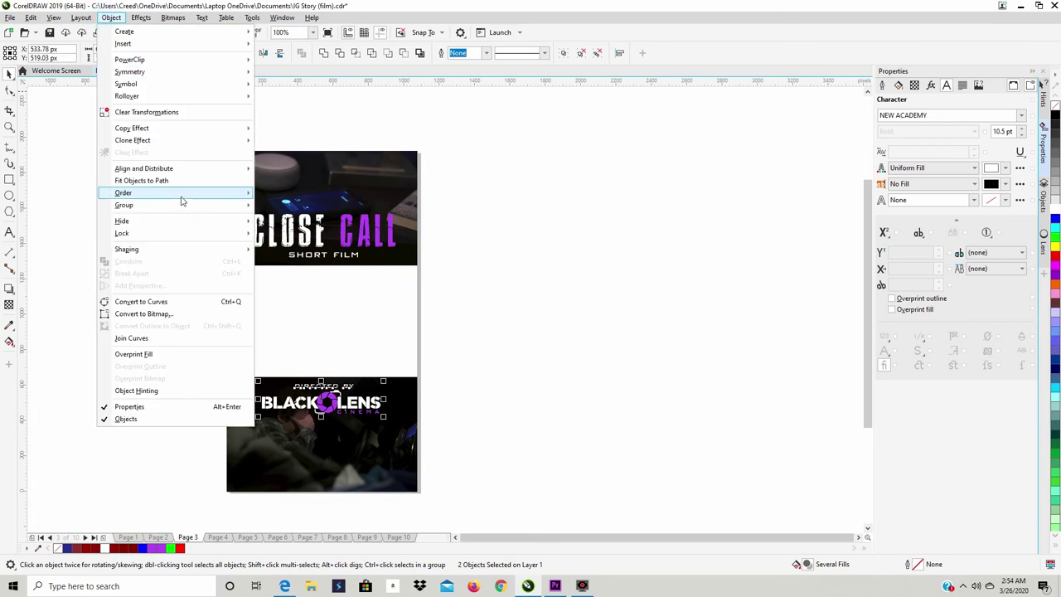
{"action": "mouse_move", "coordinate": [247, 168]}
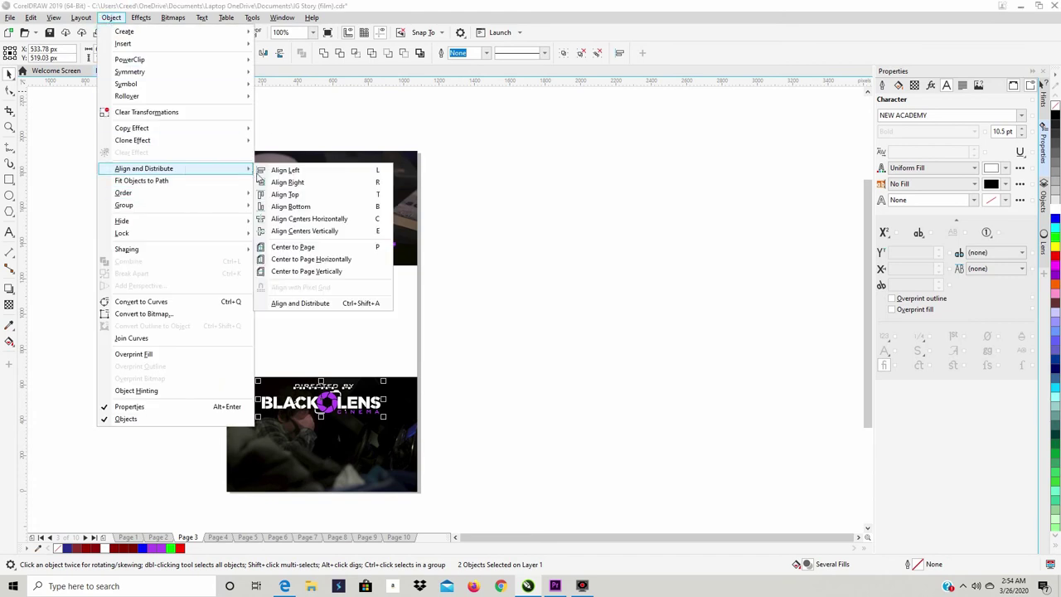
{"action": "left_click", "coordinate": [314, 220]}
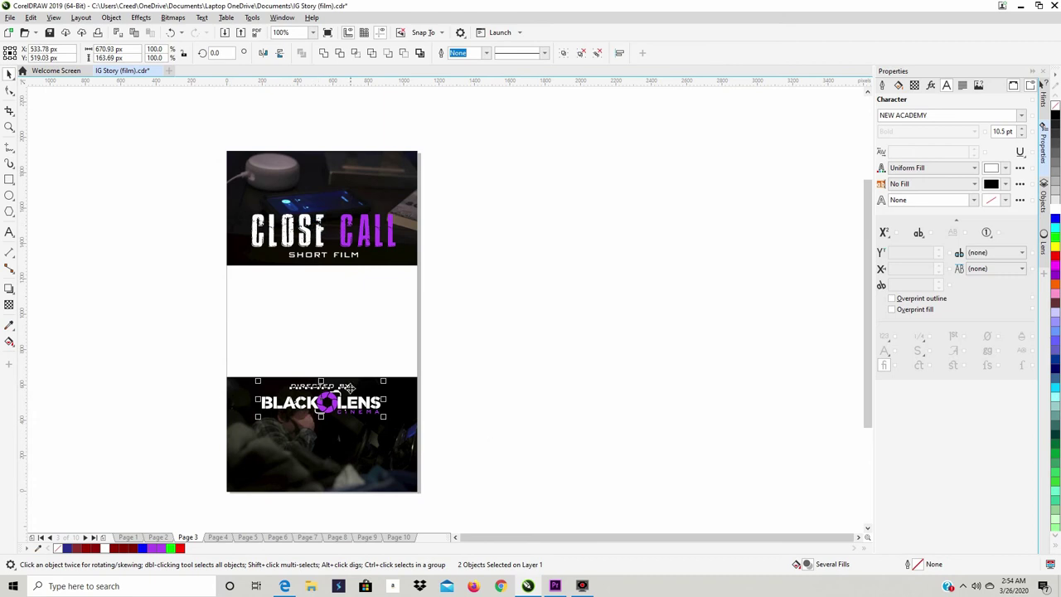
{"action": "left_click", "coordinate": [450, 394]}
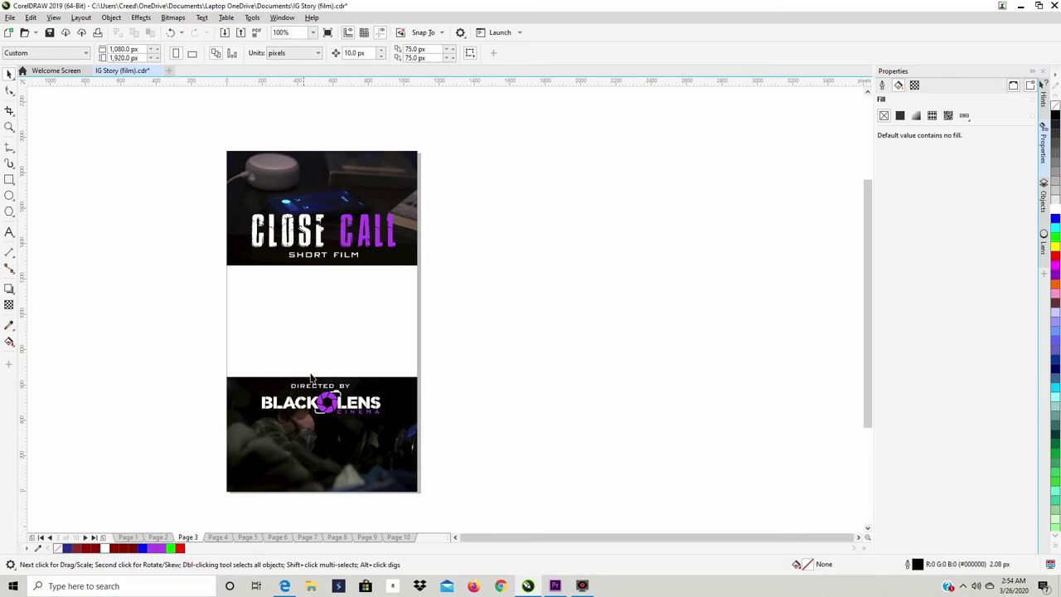
Step: Align the SHORT FILM text and the CLOSE CALL title on their horizontal centers on the upper still
{"action": "left_click_drag", "start_coordinate": [468, 198], "coordinate": [237, 277]}
{"action": "left_click", "coordinate": [111, 18]}
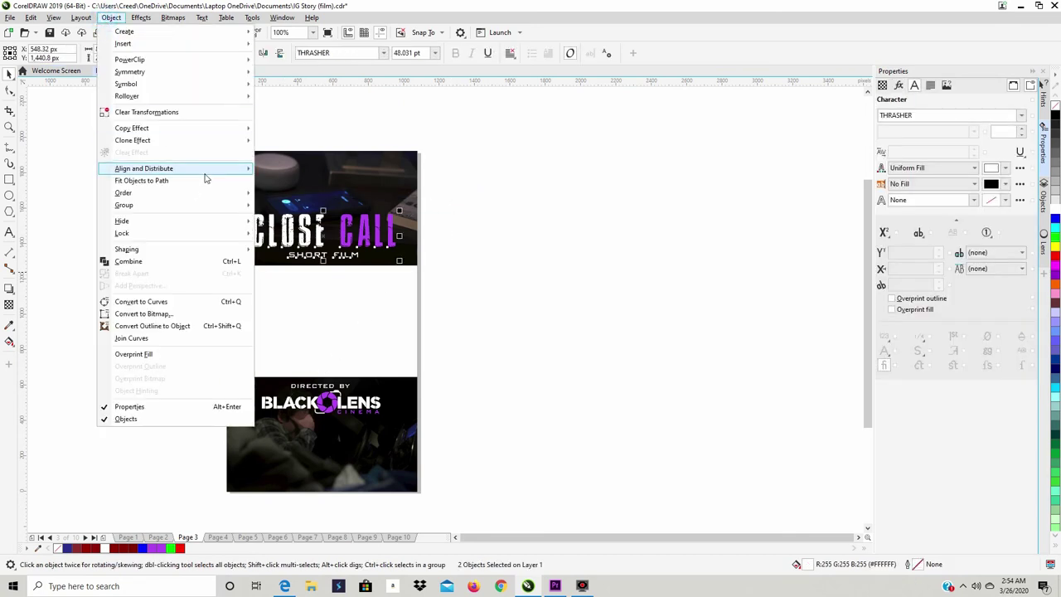
{"action": "mouse_move", "coordinate": [206, 174]}
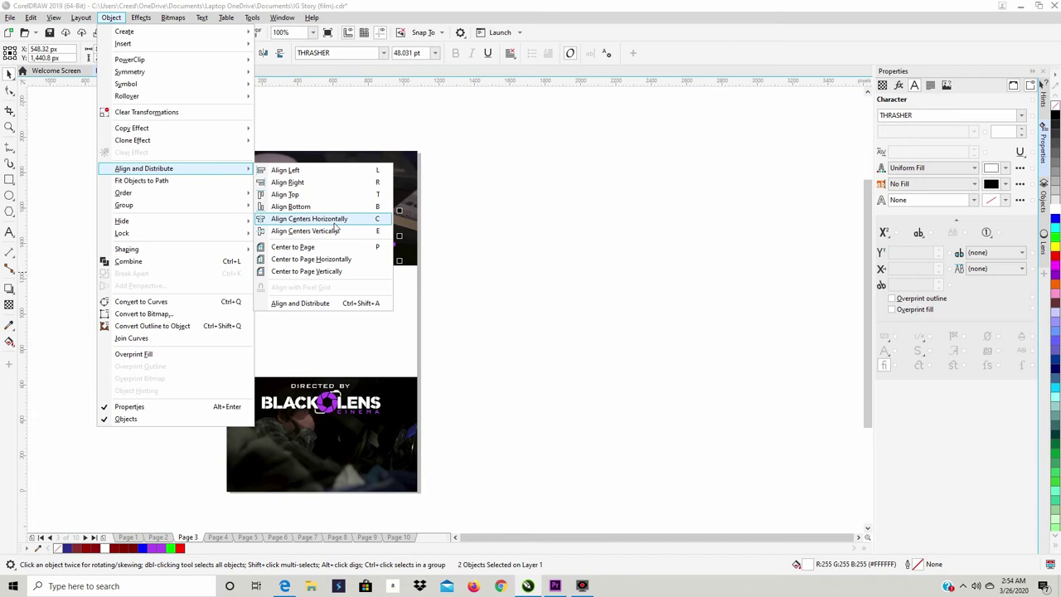
{"action": "left_click", "coordinate": [335, 220]}
{"action": "left_click", "coordinate": [451, 225]}
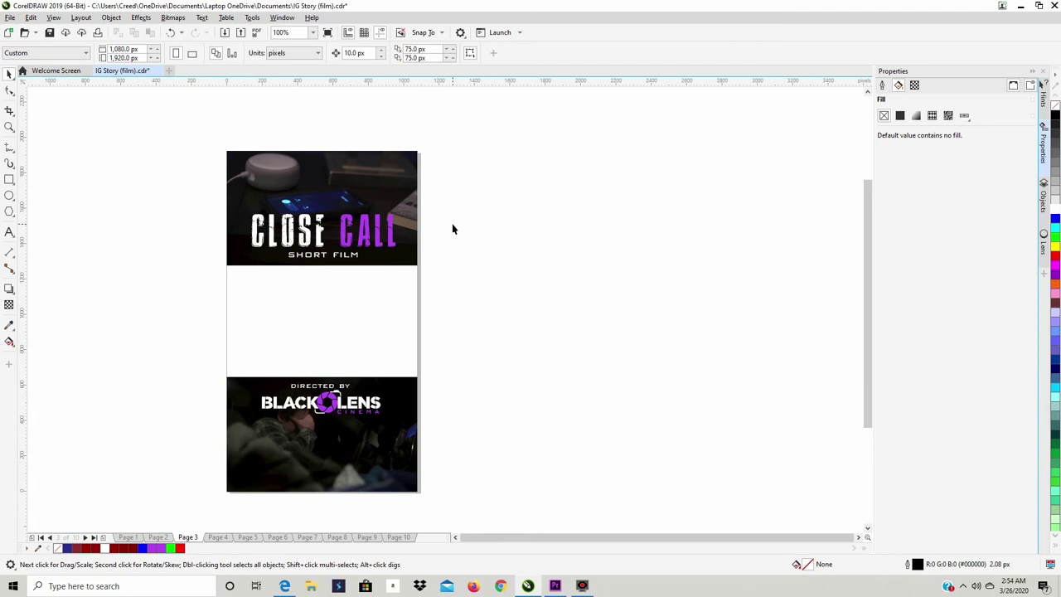
Step: Export the story page as a PNG named IG Story 2(film) in the Close Call folder, with transparency on
{"action": "left_click", "coordinate": [10, 18]}
{"action": "left_click", "coordinate": [30, 226]}
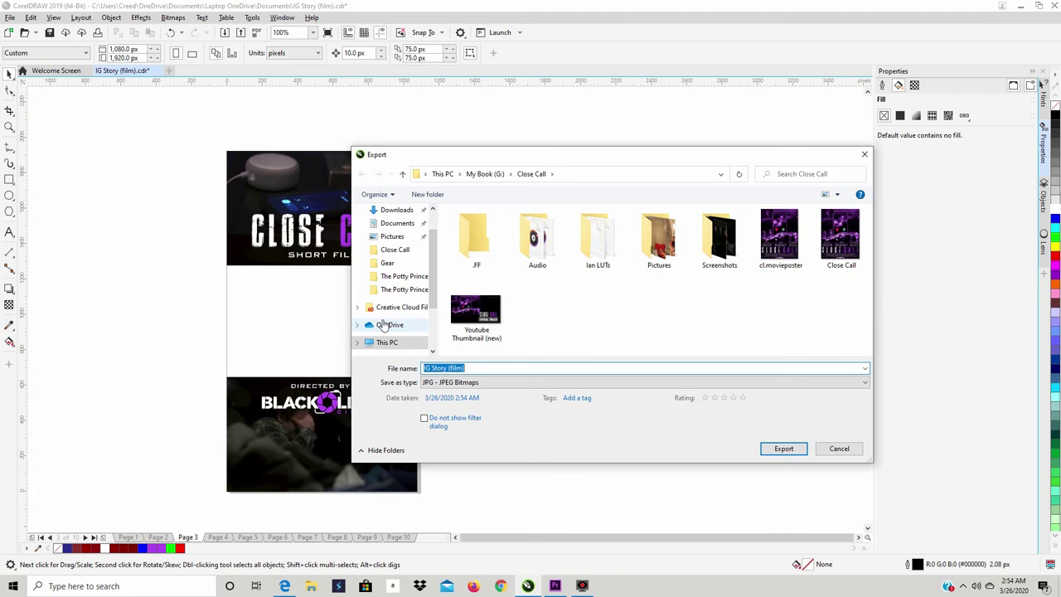
{"action": "left_click", "coordinate": [571, 381]}
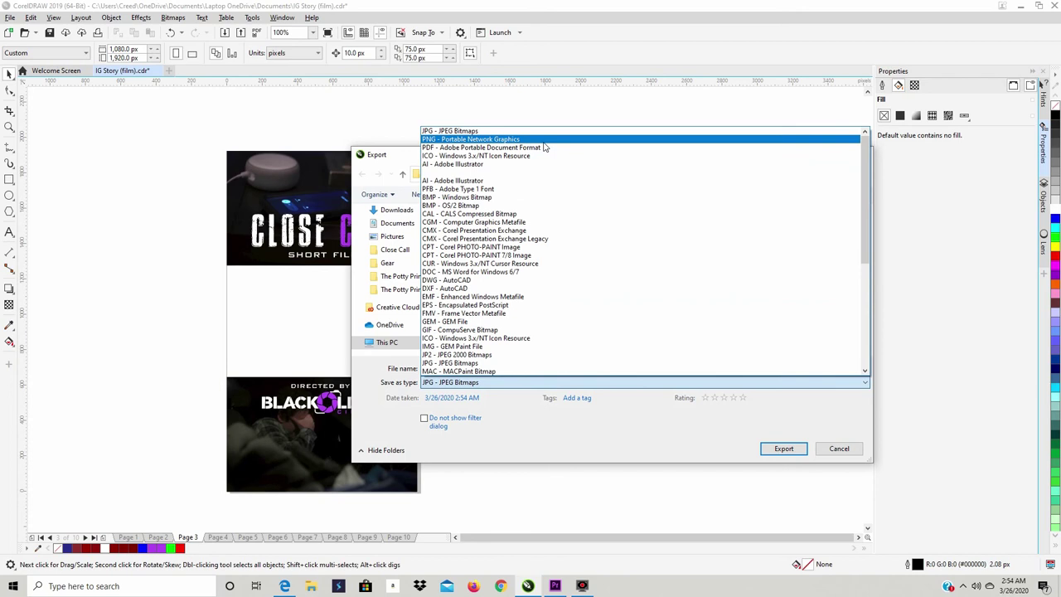
{"action": "left_click", "coordinate": [544, 140]}
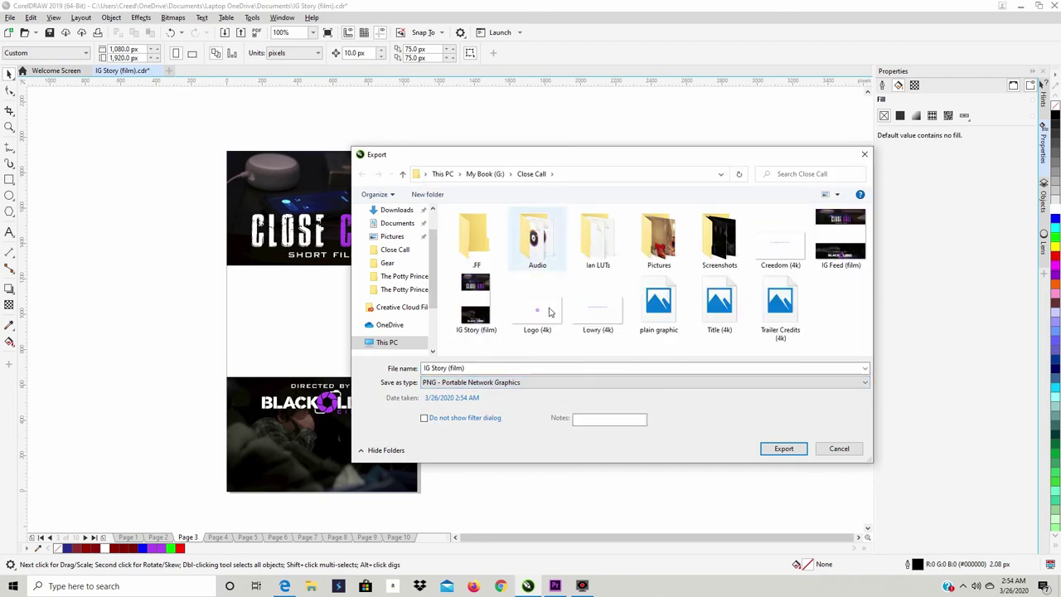
{"action": "left_click", "coordinate": [477, 320]}
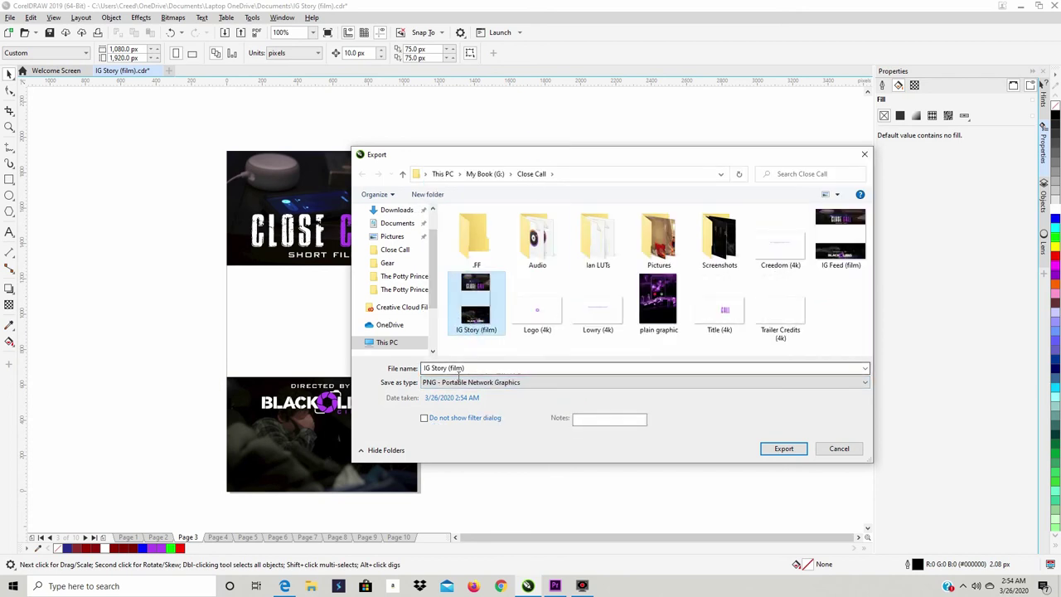
{"action": "left_click", "coordinate": [449, 370]}
{"action": "left_click", "coordinate": [449, 371]}
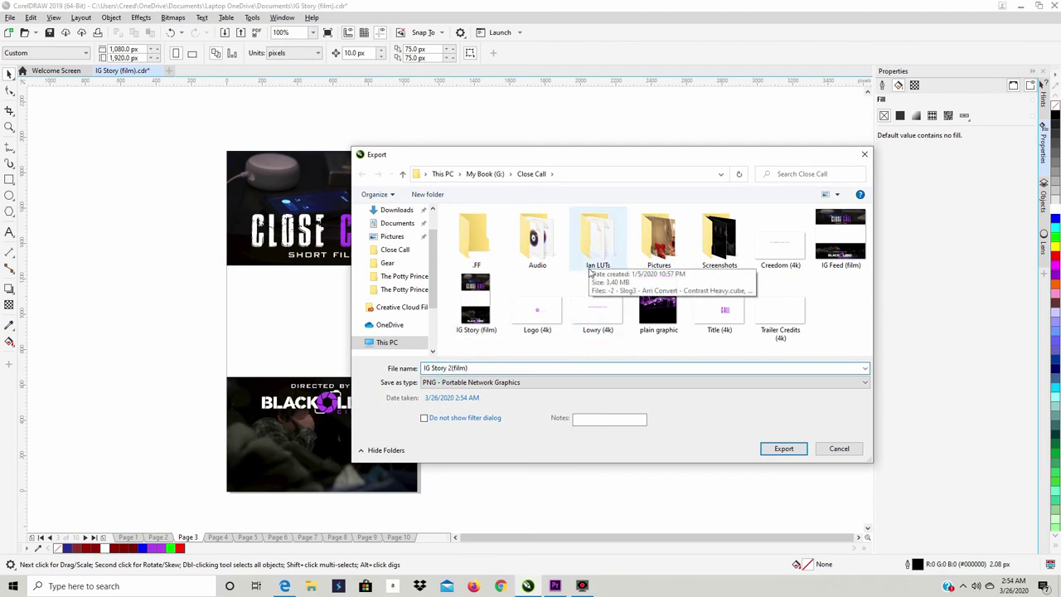
{"action": "key", "text": "Escape"}
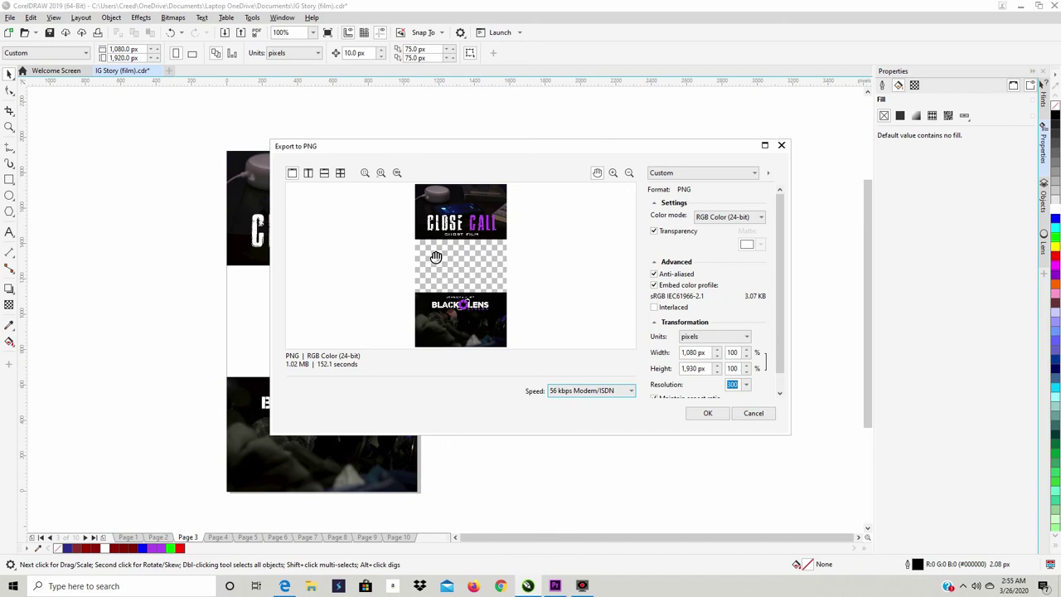
{"action": "left_click", "coordinate": [709, 414]}
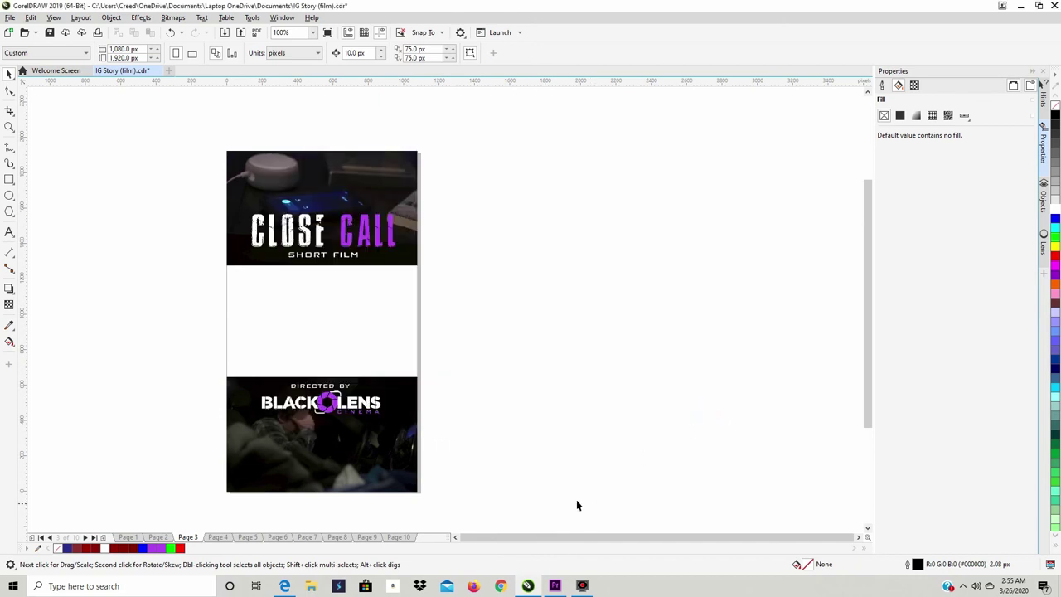
Step: Switch to Adobe Premiere Pro and import IG Story 2(film).png from the Close Call folder into the project
{"action": "left_click", "coordinate": [555, 586]}
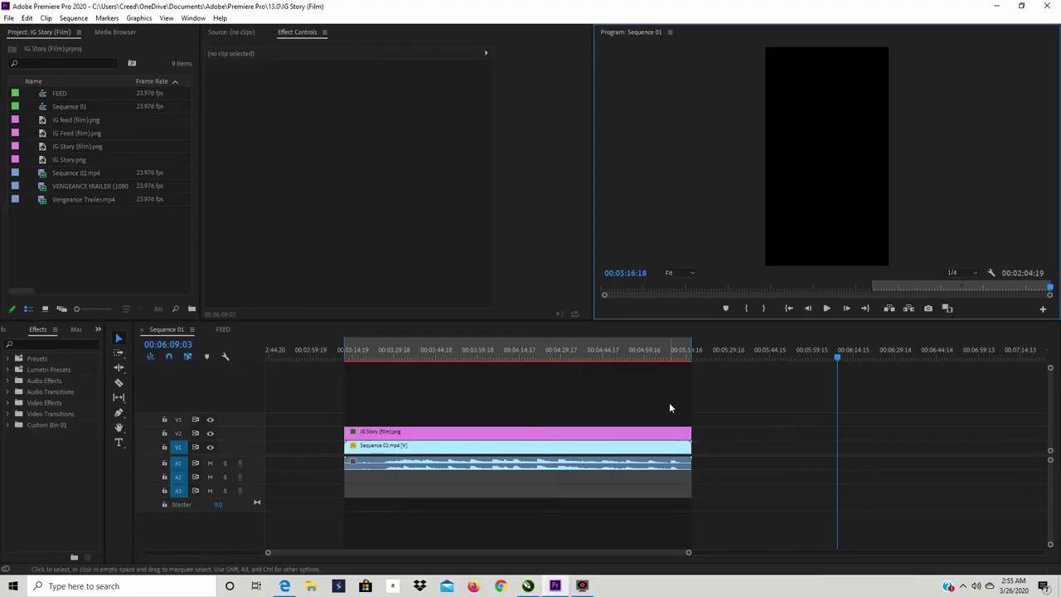
{"action": "left_click_drag", "start_coordinate": [520, 553], "coordinate": [392, 552]}
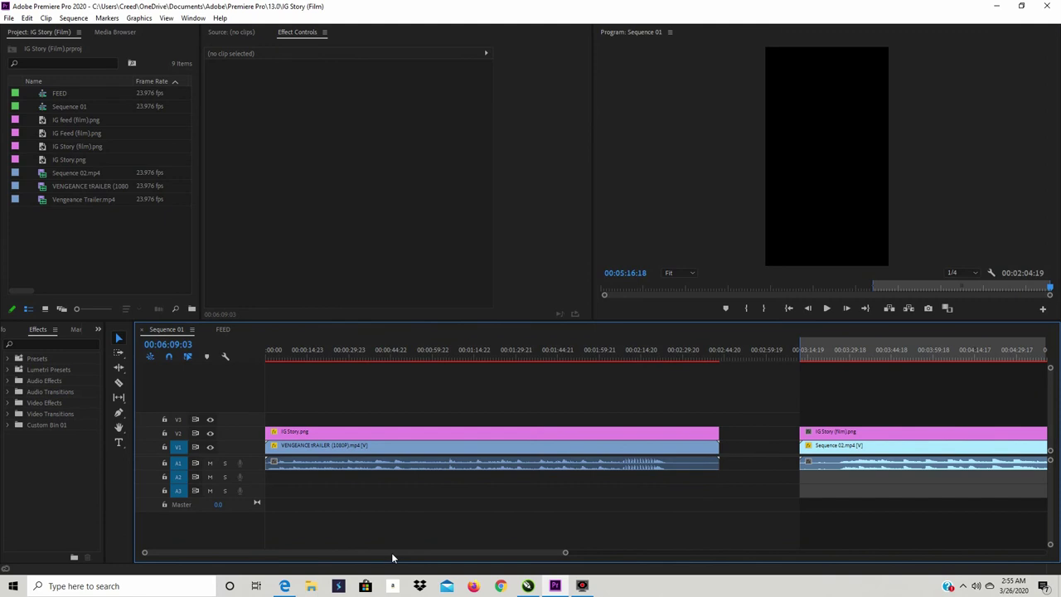
{"action": "left_click_drag", "start_coordinate": [377, 554], "coordinate": [609, 547]}
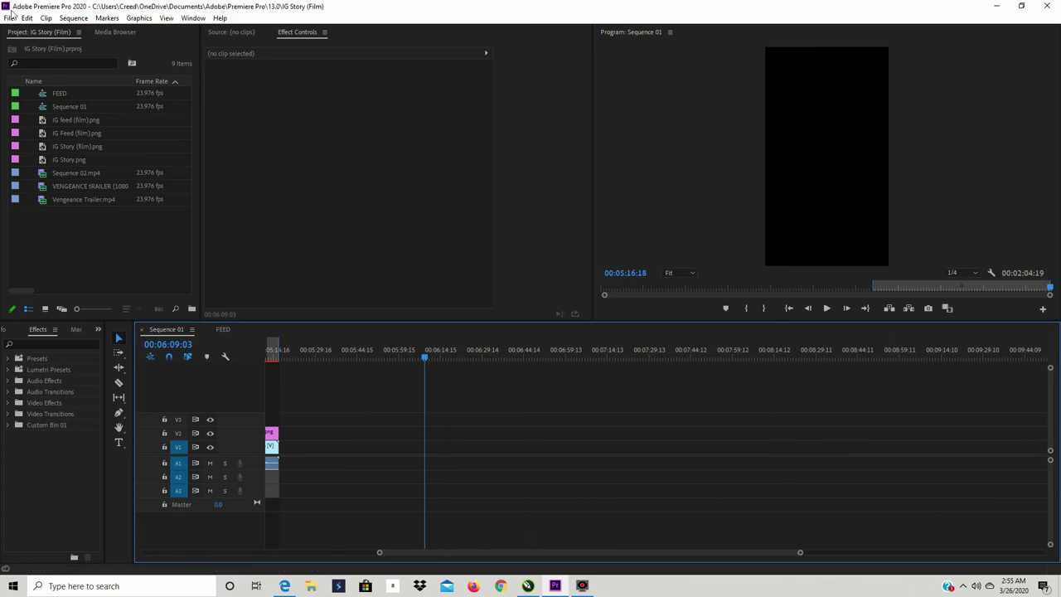
{"action": "left_click", "coordinate": [8, 17]}
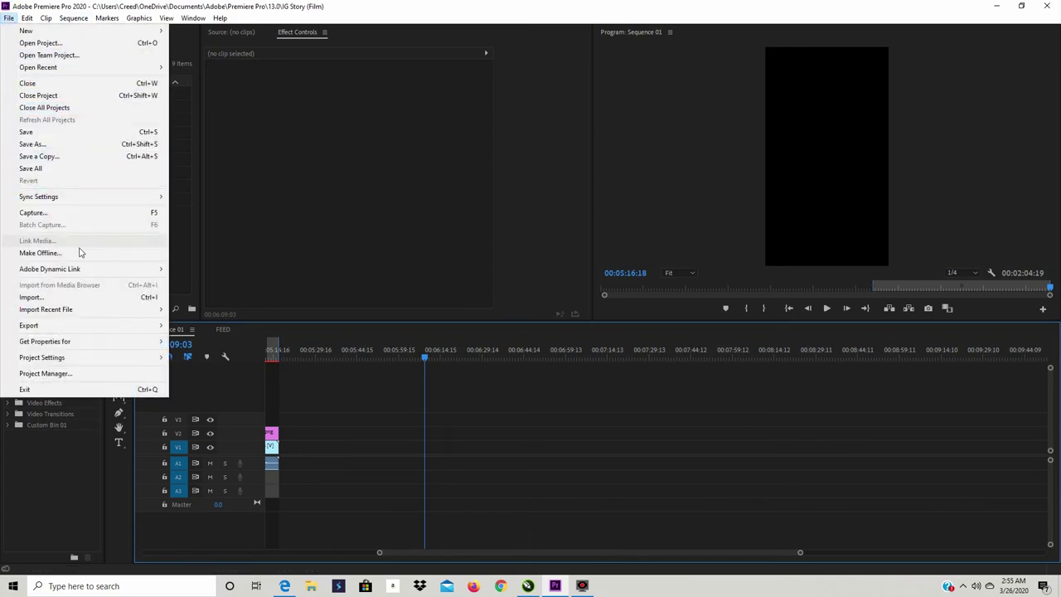
{"action": "left_click", "coordinate": [83, 297]}
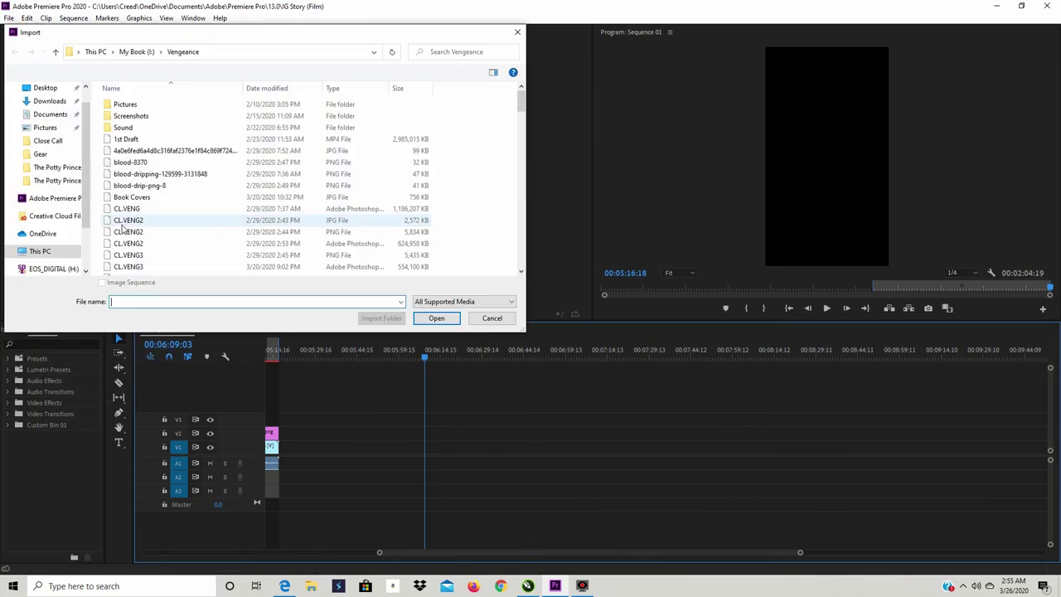
{"action": "left_click", "coordinate": [51, 141]}
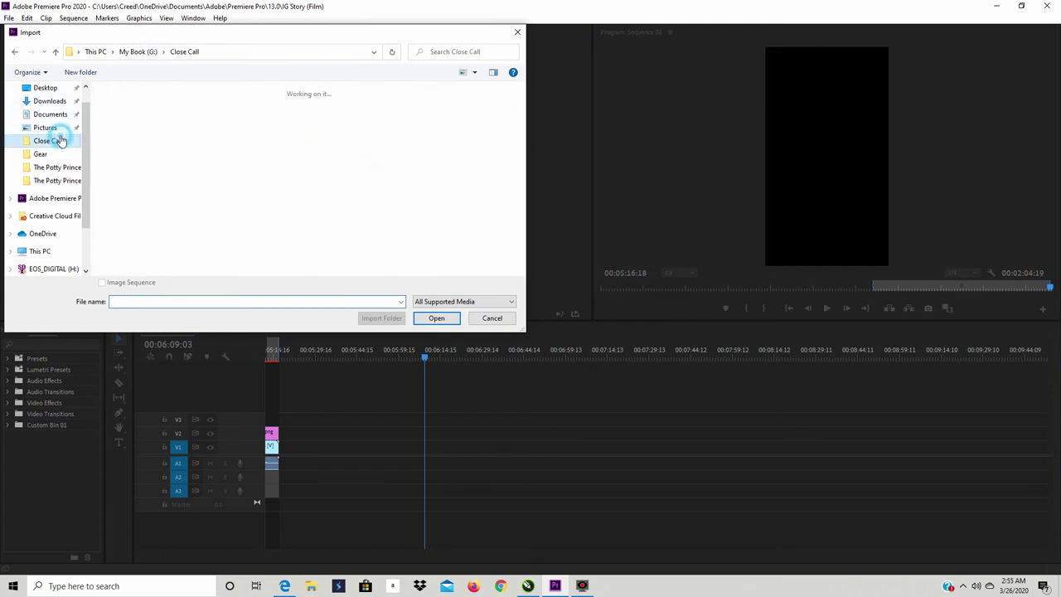
{"action": "double_click", "coordinate": [297, 195]}
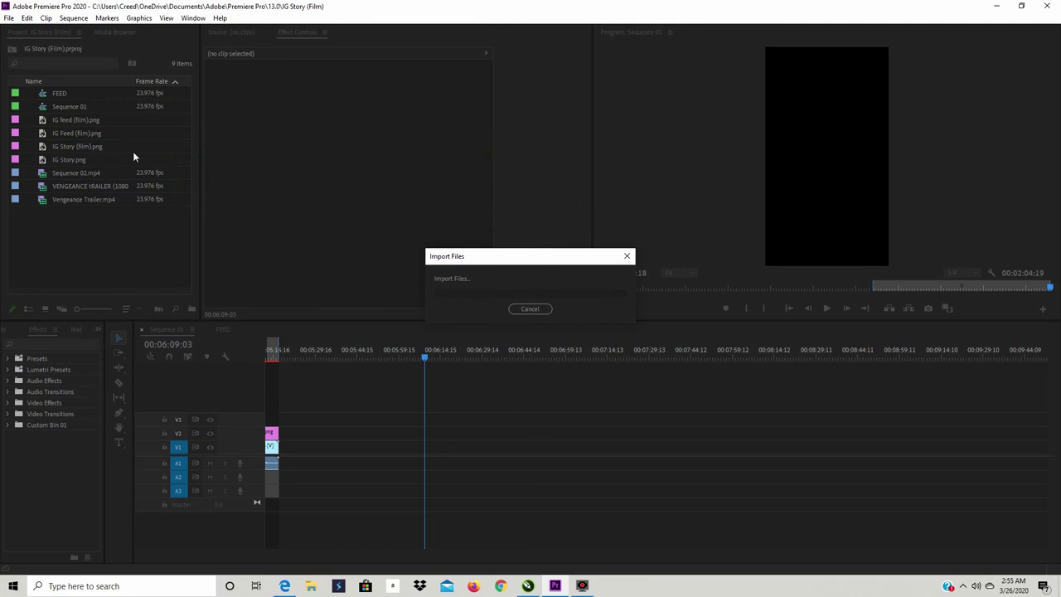
Step: Place IG Story 2(film).png on V2 in an empty part of Sequence 01, with Sequence 02.mp4 beneath it on V1 starting at the same point
{"action": "left_click_drag", "start_coordinate": [98, 133], "coordinate": [368, 437]}
{"action": "left_click_drag", "start_coordinate": [372, 436], "coordinate": [448, 436]}
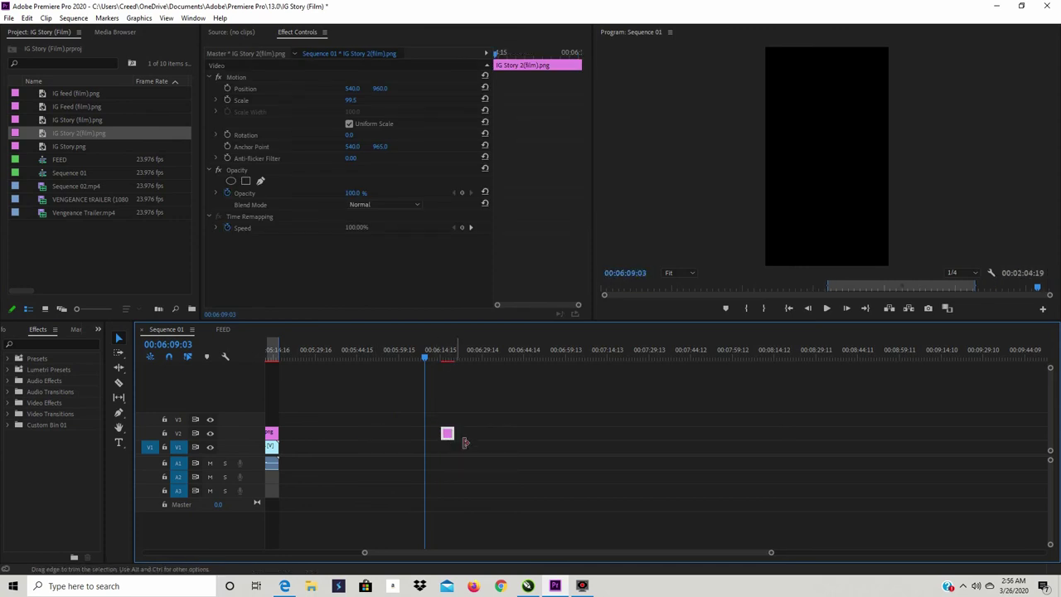
{"action": "left_click_drag", "start_coordinate": [448, 434], "coordinate": [435, 434]}
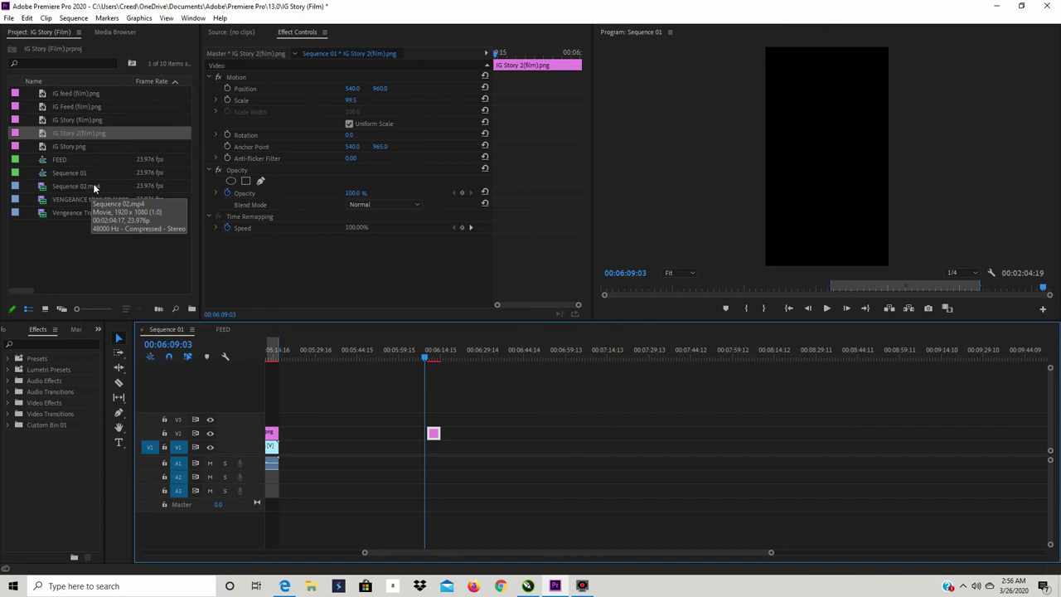
{"action": "left_click_drag", "start_coordinate": [94, 188], "coordinate": [428, 452]}
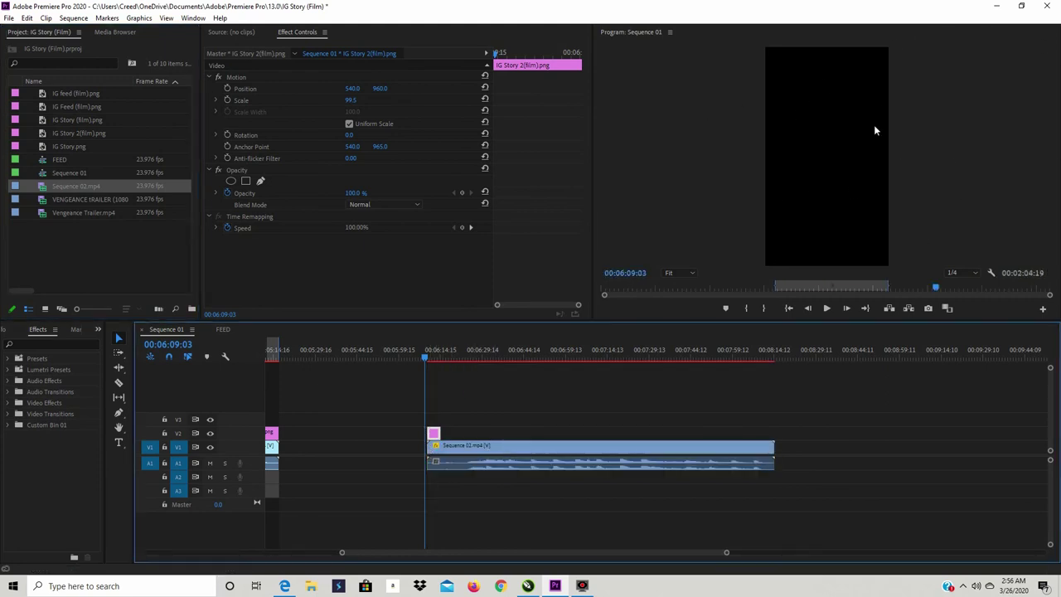
Step: Extend the IG Story 2(film).png clip on V2 to the end of the Sequence 02.mp4 clip, a duration of 00:02:04:17
{"action": "left_click", "coordinate": [472, 352]}
{"action": "left_click", "coordinate": [827, 309]}
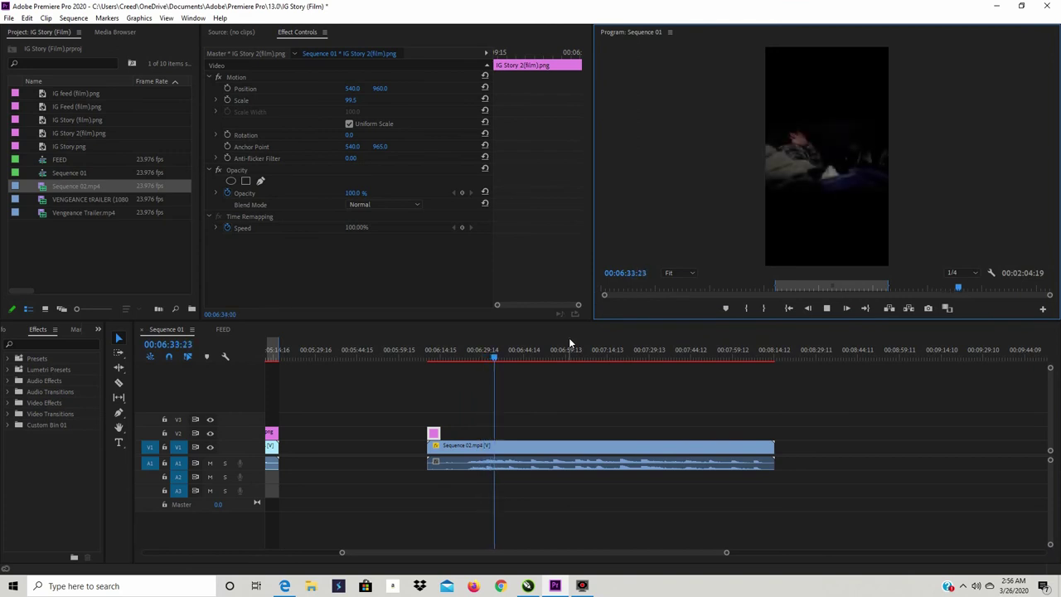
{"action": "left_click", "coordinate": [506, 359]}
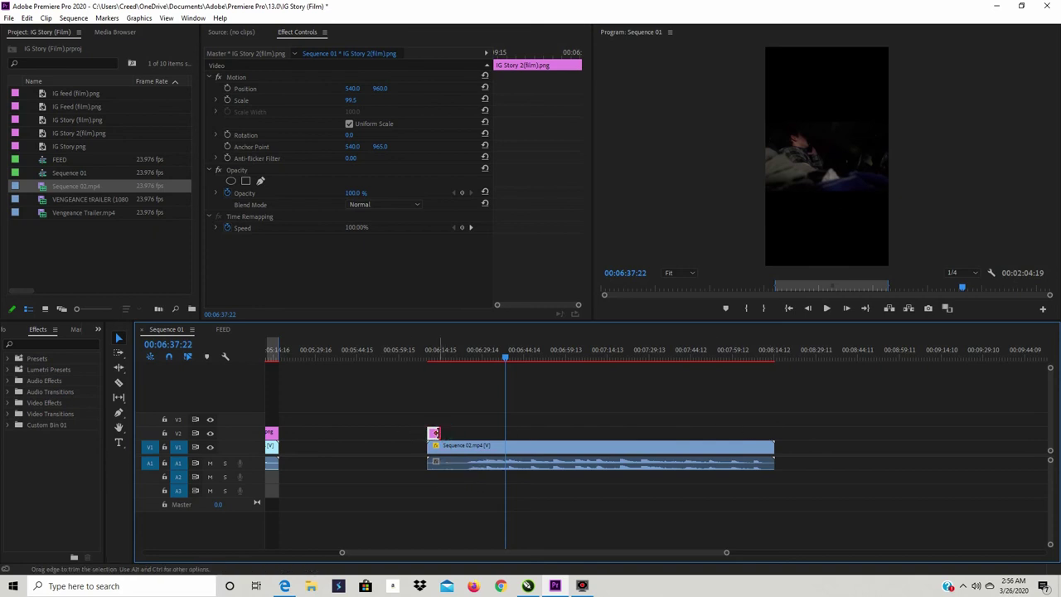
{"action": "left_click_drag", "start_coordinate": [433, 432], "coordinate": [773, 446]}
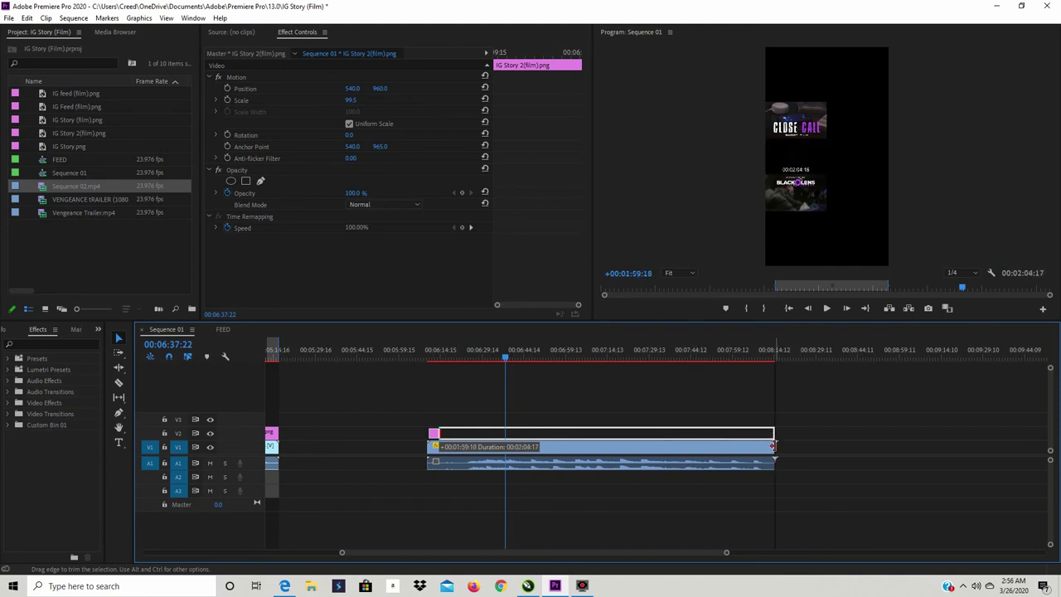
{"action": "left_click_drag", "start_coordinate": [773, 447], "coordinate": [779, 446]}
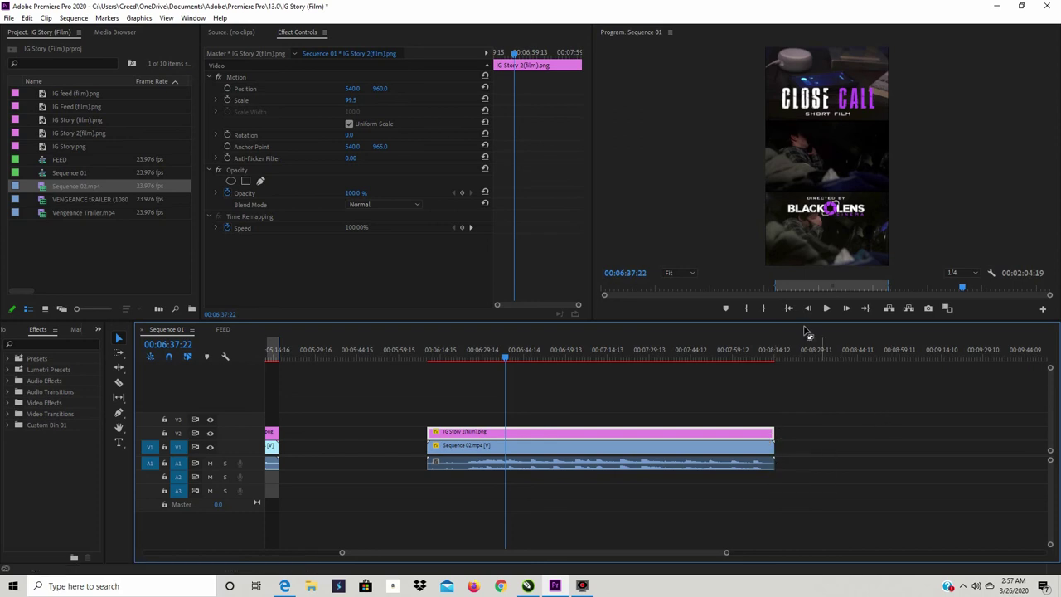
Step: Play and scrub through the overlapping clips to check how the trailer fits the gap in the story graphic
{"action": "left_click", "coordinate": [825, 312]}
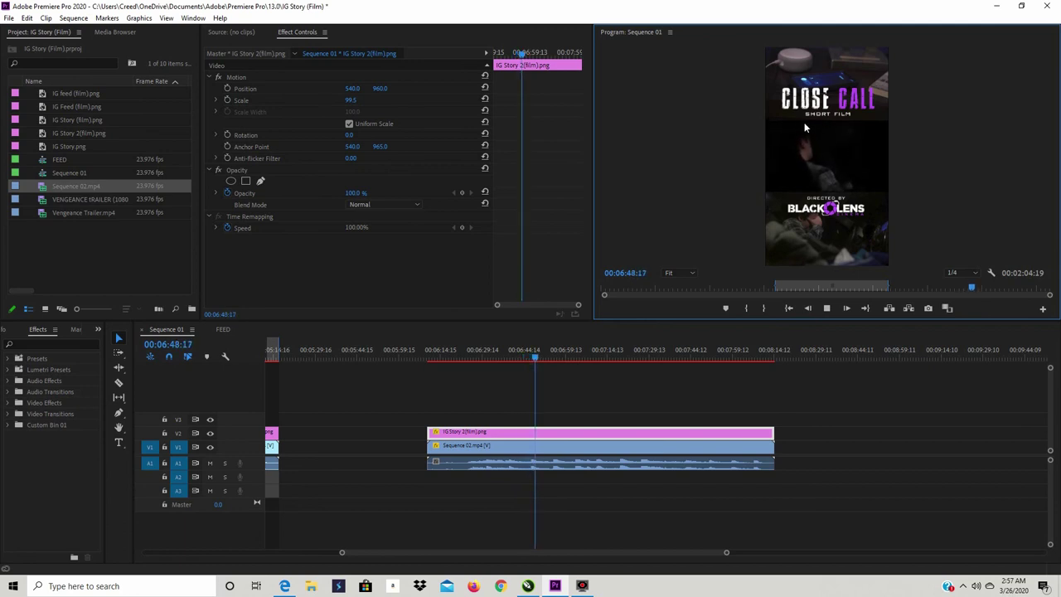
{"action": "left_click", "coordinate": [827, 307]}
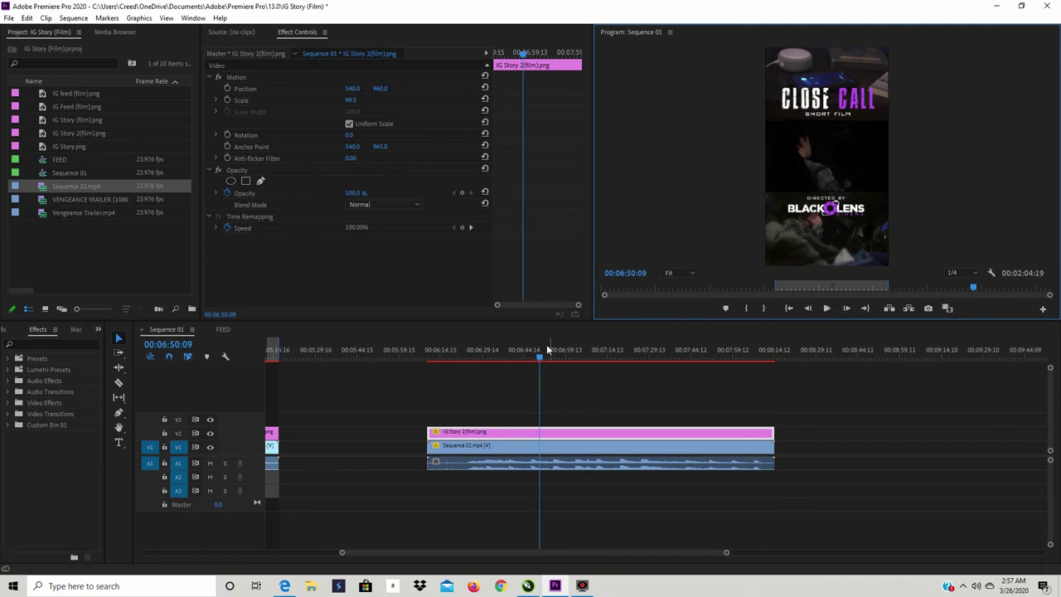
{"action": "left_click_drag", "start_coordinate": [543, 357], "coordinate": [607, 365]}
{"action": "left_click_drag", "start_coordinate": [627, 361], "coordinate": [632, 361]}
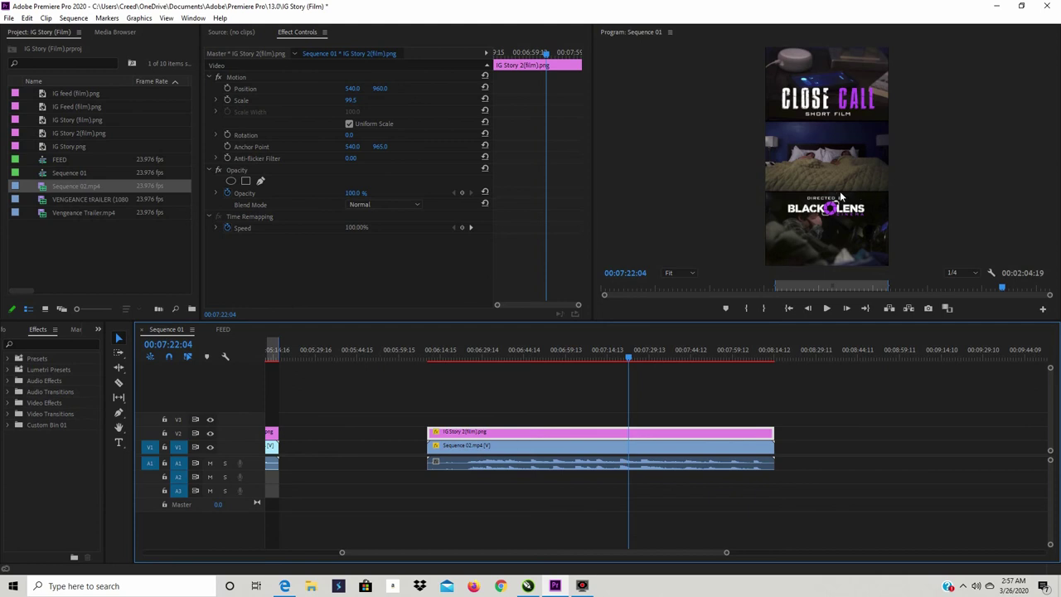
Step: Set the scale of the Sequence 02.mp4 clip on V1 to 60 and play the sequence to check the fit
{"action": "left_click", "coordinate": [647, 453]}
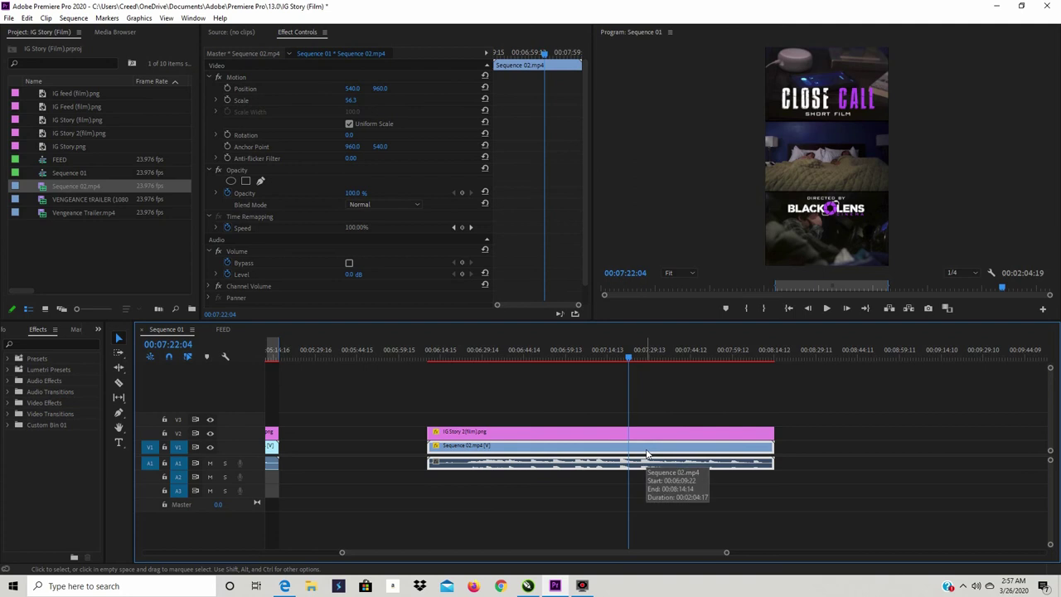
{"action": "left_click", "coordinate": [351, 99]}
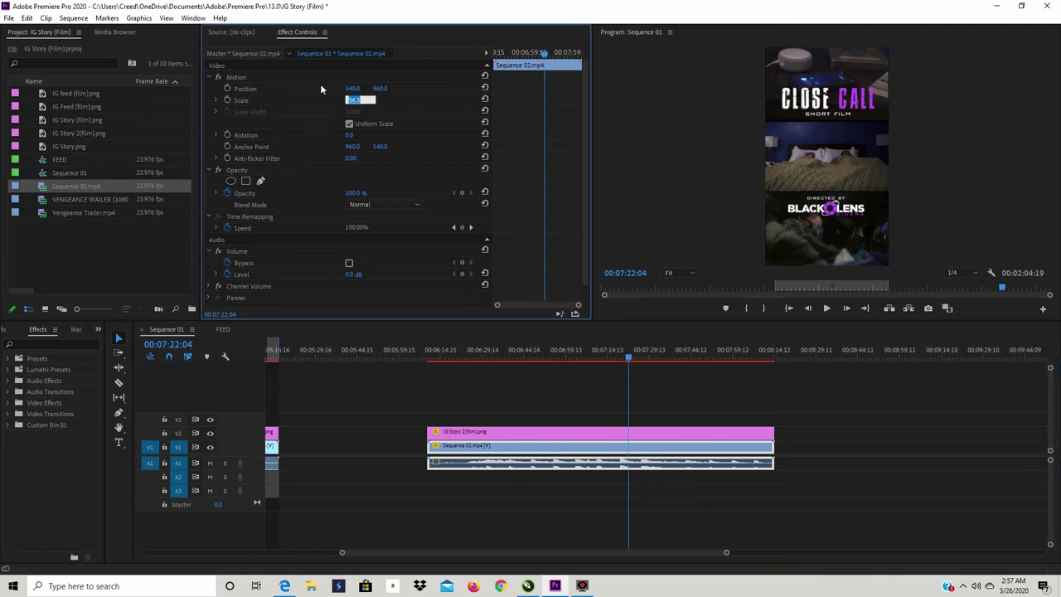
{"action": "type", "text": "60"}
{"action": "key", "text": "Return"}
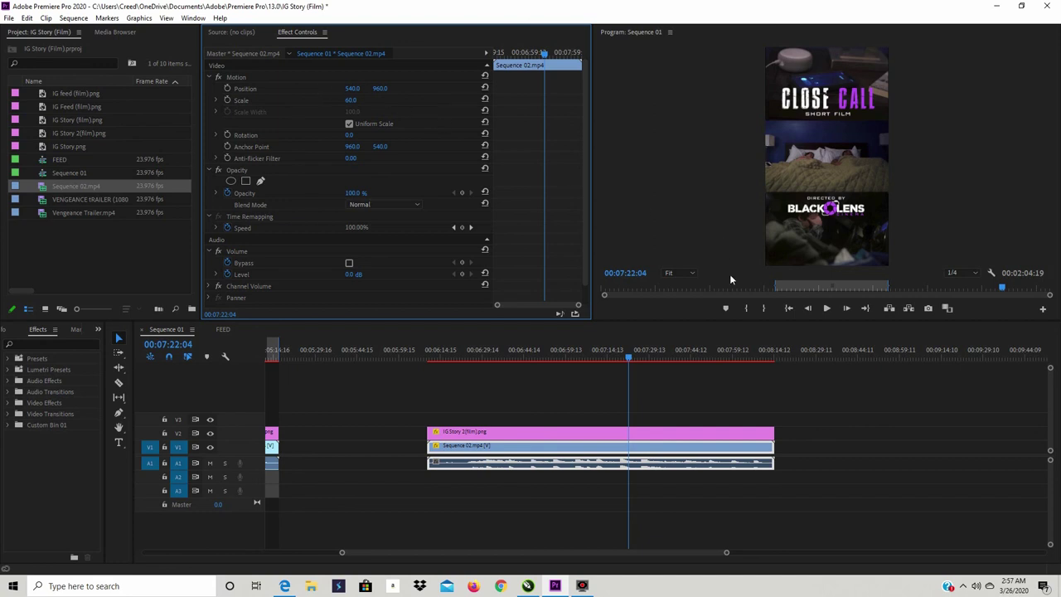
{"action": "left_click", "coordinate": [828, 308]}
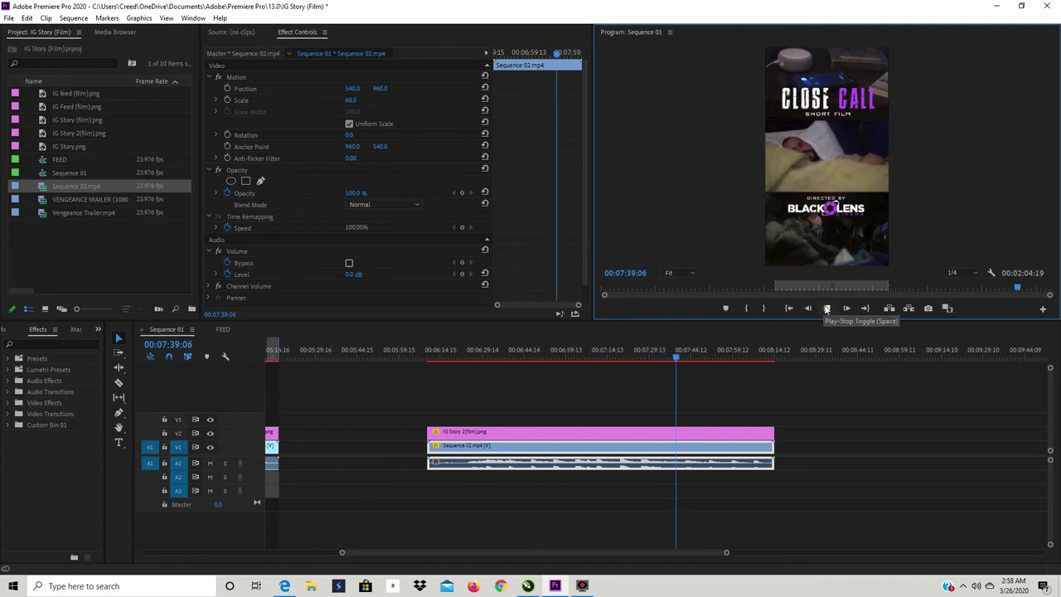
{"action": "left_click", "coordinate": [826, 309]}
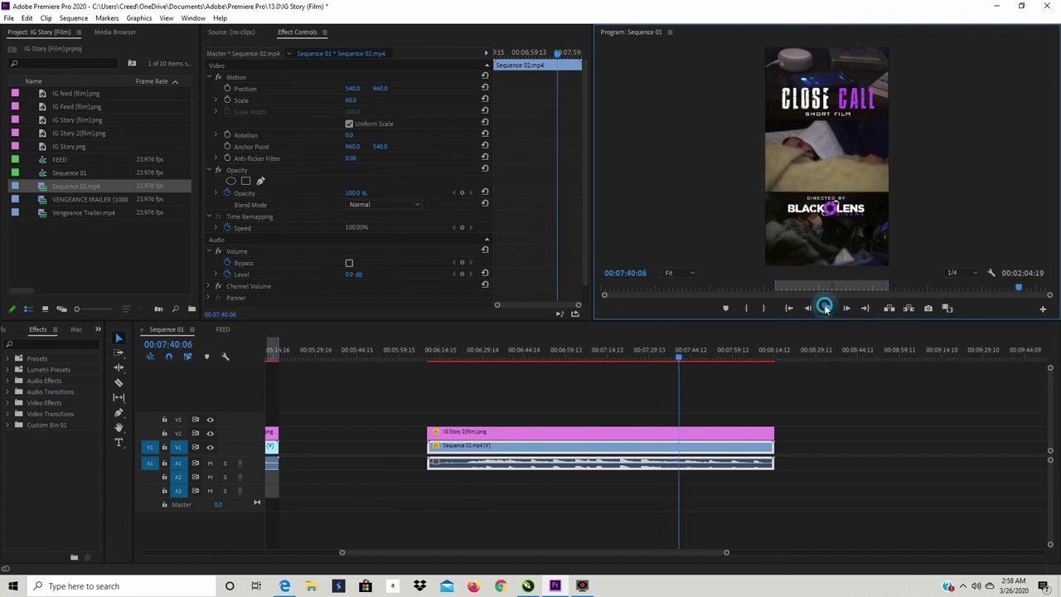
Step: Review the media export settings for Sequence 01, including format, preset and output size, and close them without exporting
{"action": "left_click", "coordinate": [7, 17]}
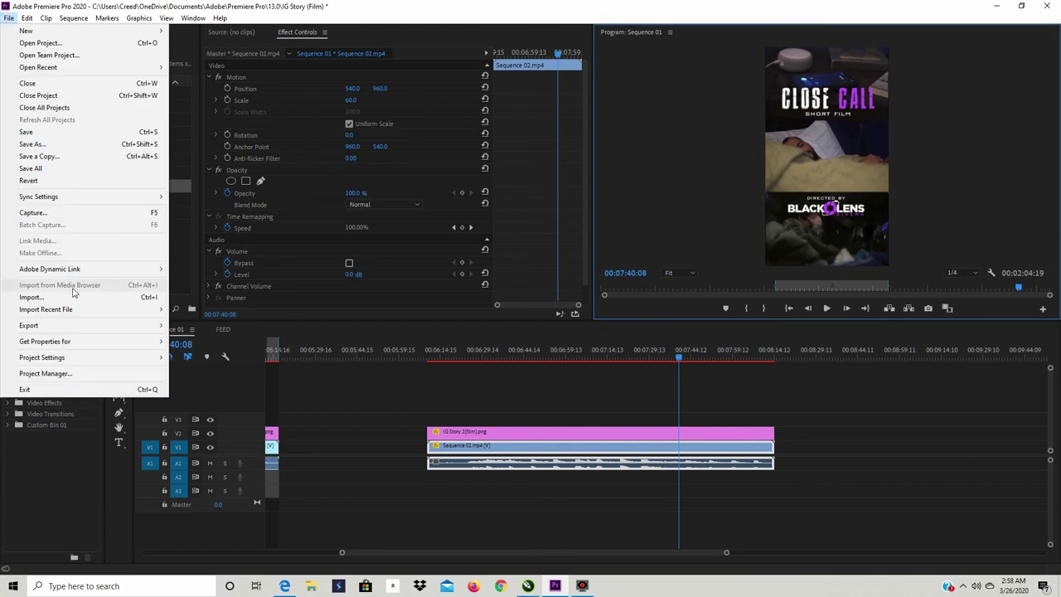
{"action": "mouse_move", "coordinate": [29, 274]}
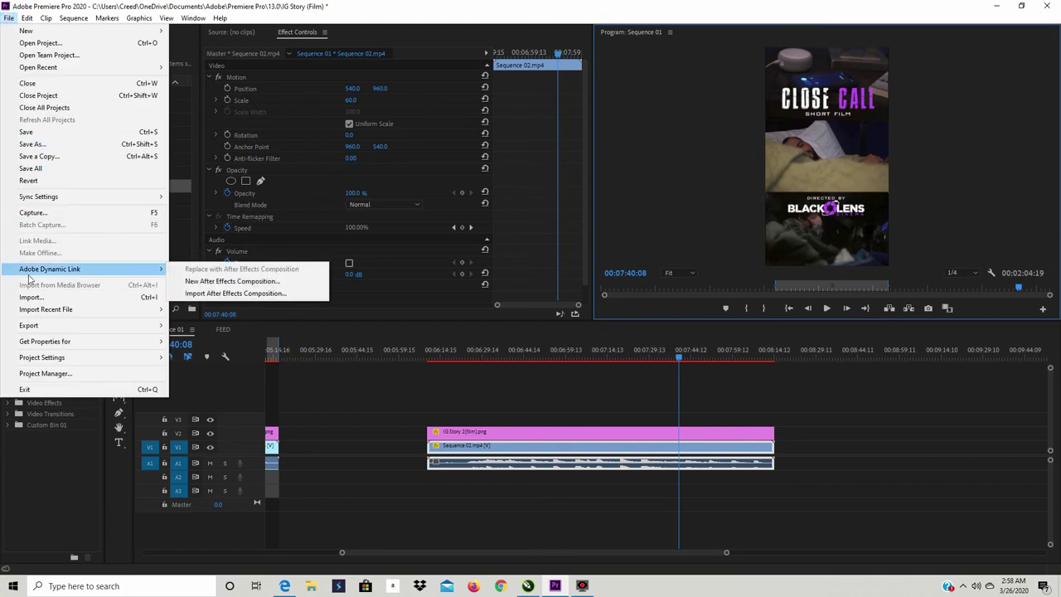
{"action": "mouse_move", "coordinate": [90, 326]}
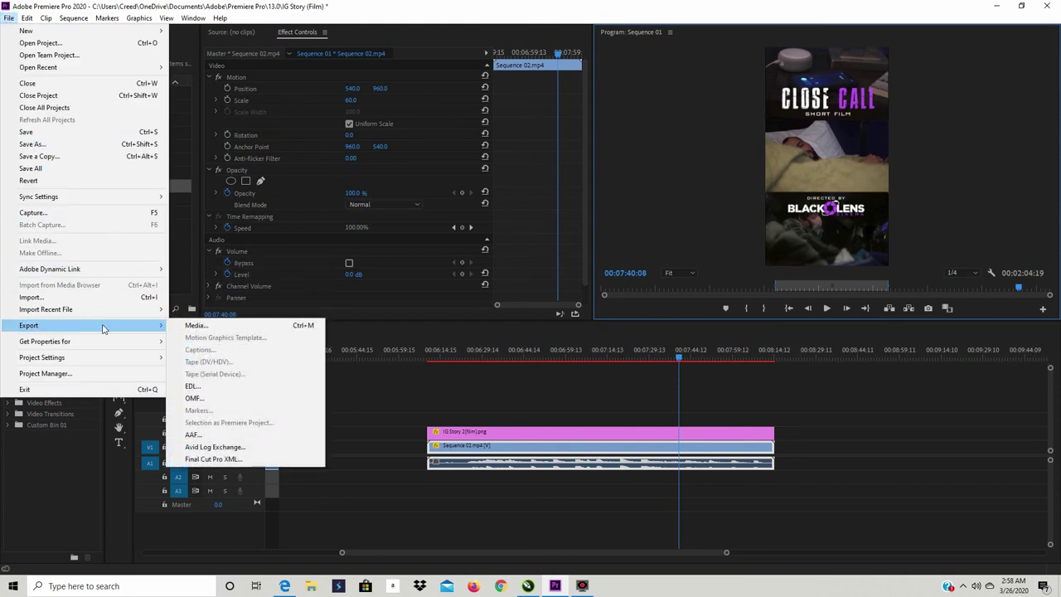
{"action": "left_click", "coordinate": [191, 325]}
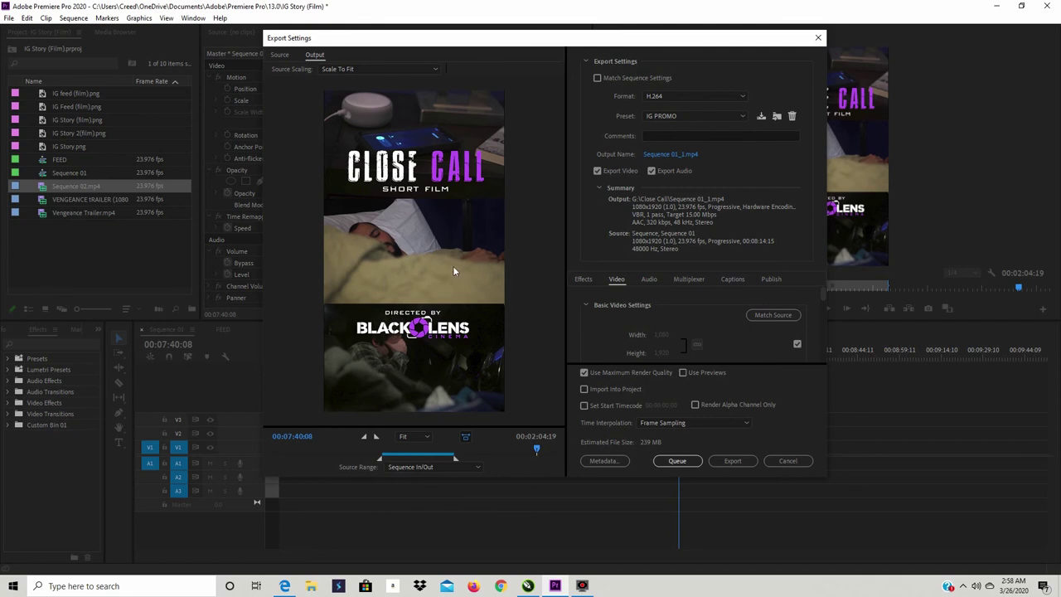
{"action": "left_click", "coordinate": [791, 463]}
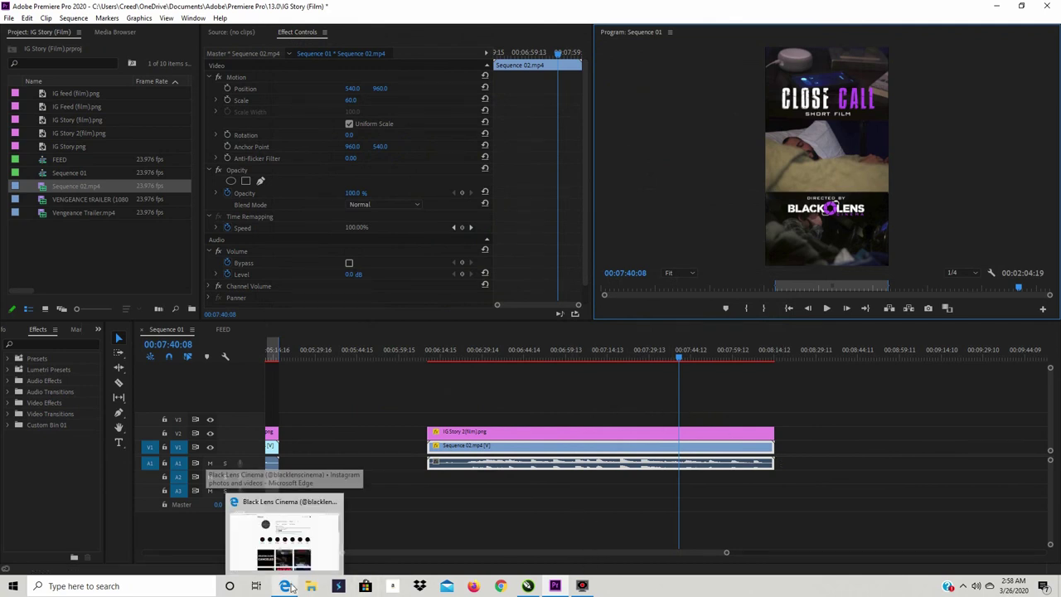
Step: Switch to Microsoft Edge and view the Close Call and Vengeance story highlights and the posts on the Black Lens Cinema Instagram profile
{"action": "mouse_move", "coordinate": [555, 587]}
{"action": "mouse_move", "coordinate": [286, 588]}
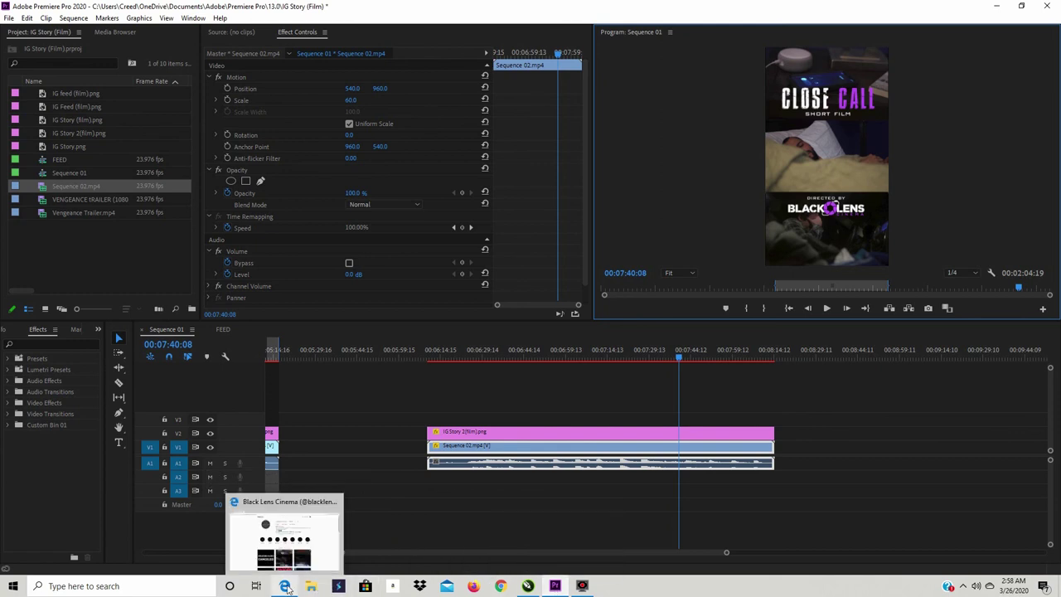
{"action": "left_click", "coordinate": [286, 587]}
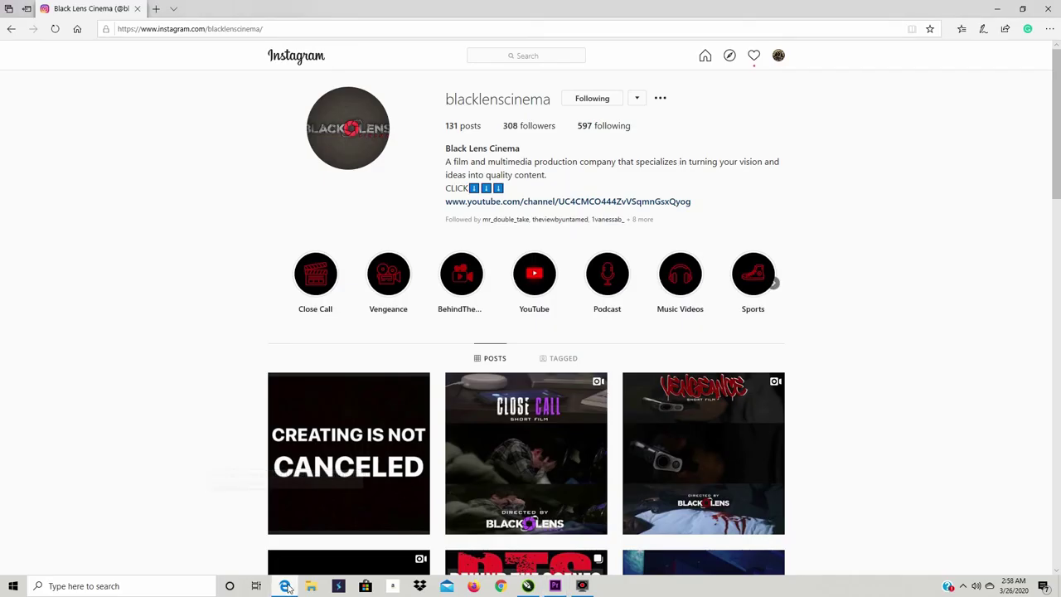
{"action": "left_click", "coordinate": [316, 282]}
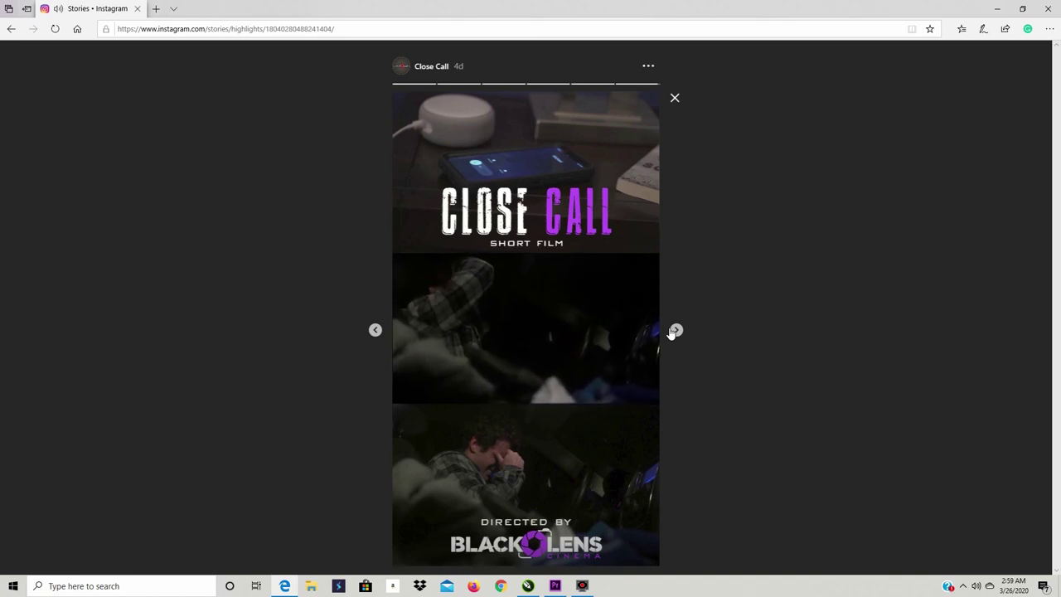
{"action": "left_click", "coordinate": [676, 331]}
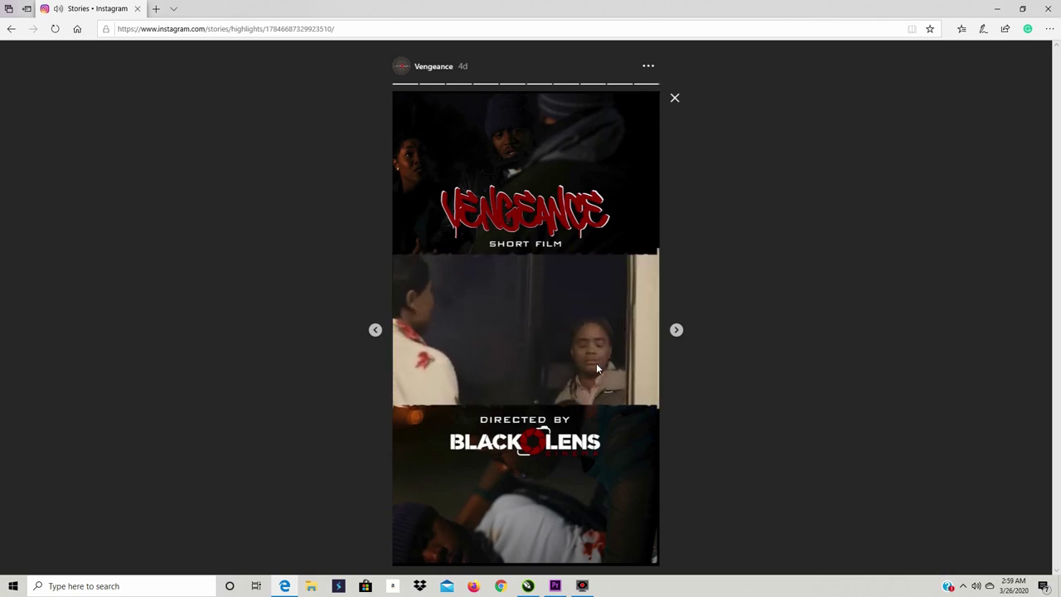
{"action": "left_click", "coordinate": [679, 98]}
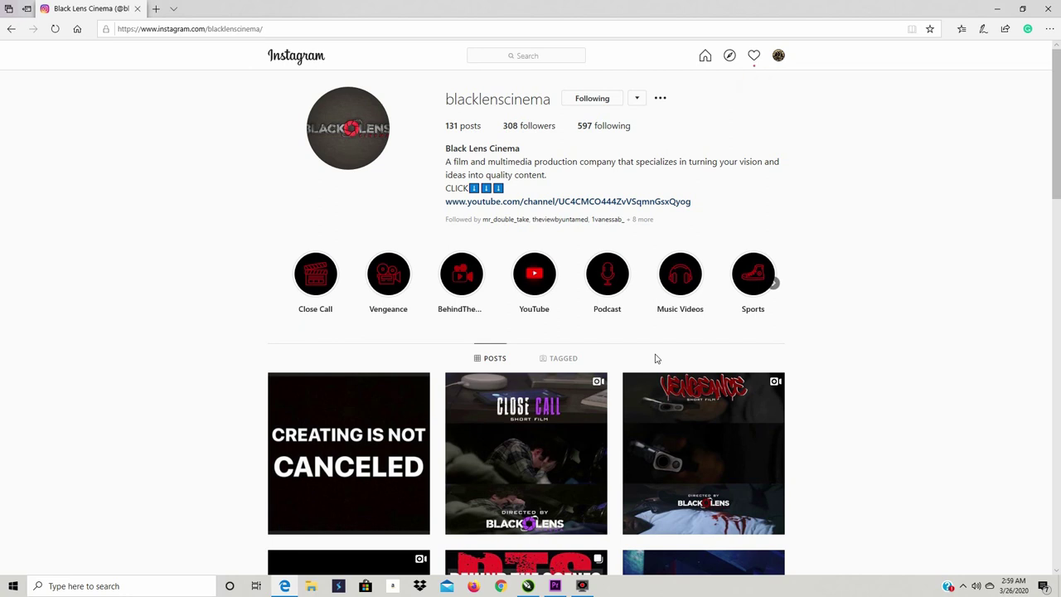
{"action": "scroll", "coordinate": [856, 336], "scroll_direction": "down", "scroll_amount": 1}
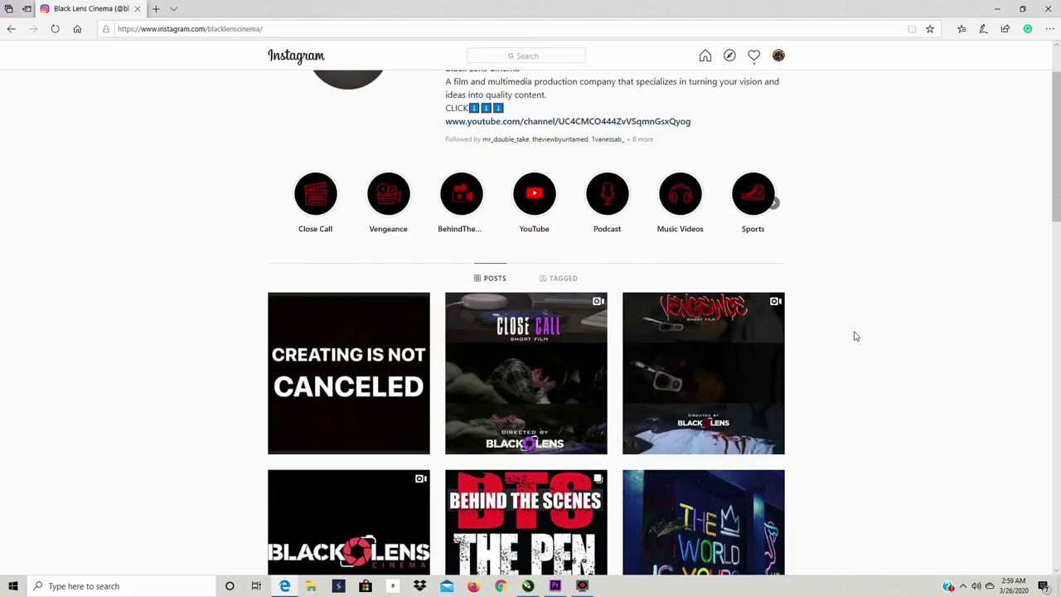